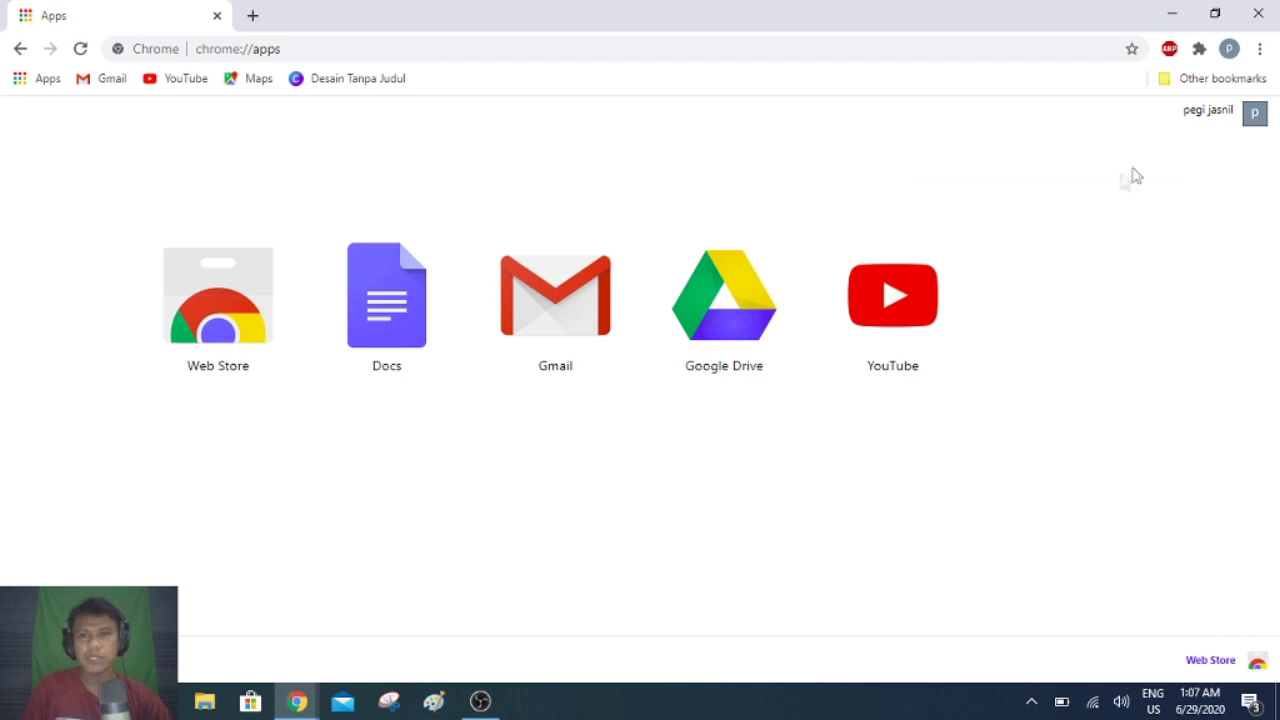
Search Google for "g" to reach a Google results page, and clear the search query.
{"action": "left_click", "coordinate": [26, 88]}
{"action": "left_click", "coordinate": [437, 44]}
{"action": "type", "text": "g"}
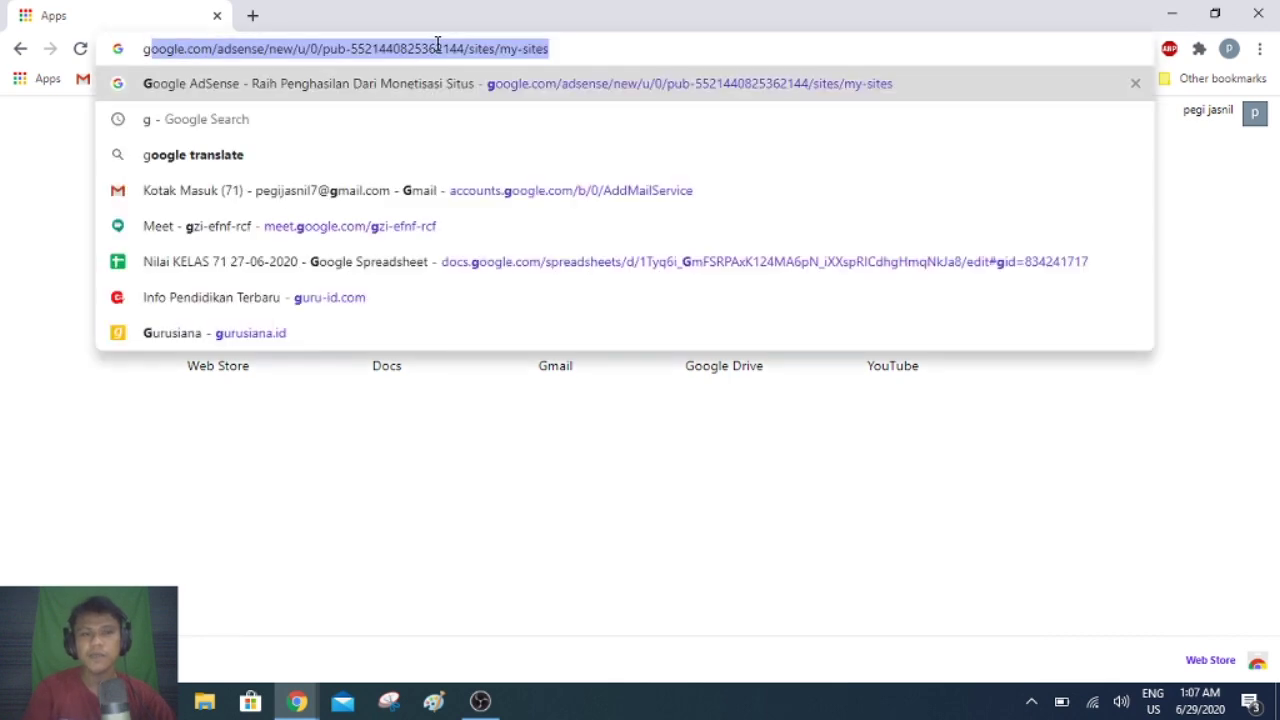
{"action": "left_click", "coordinate": [191, 118]}
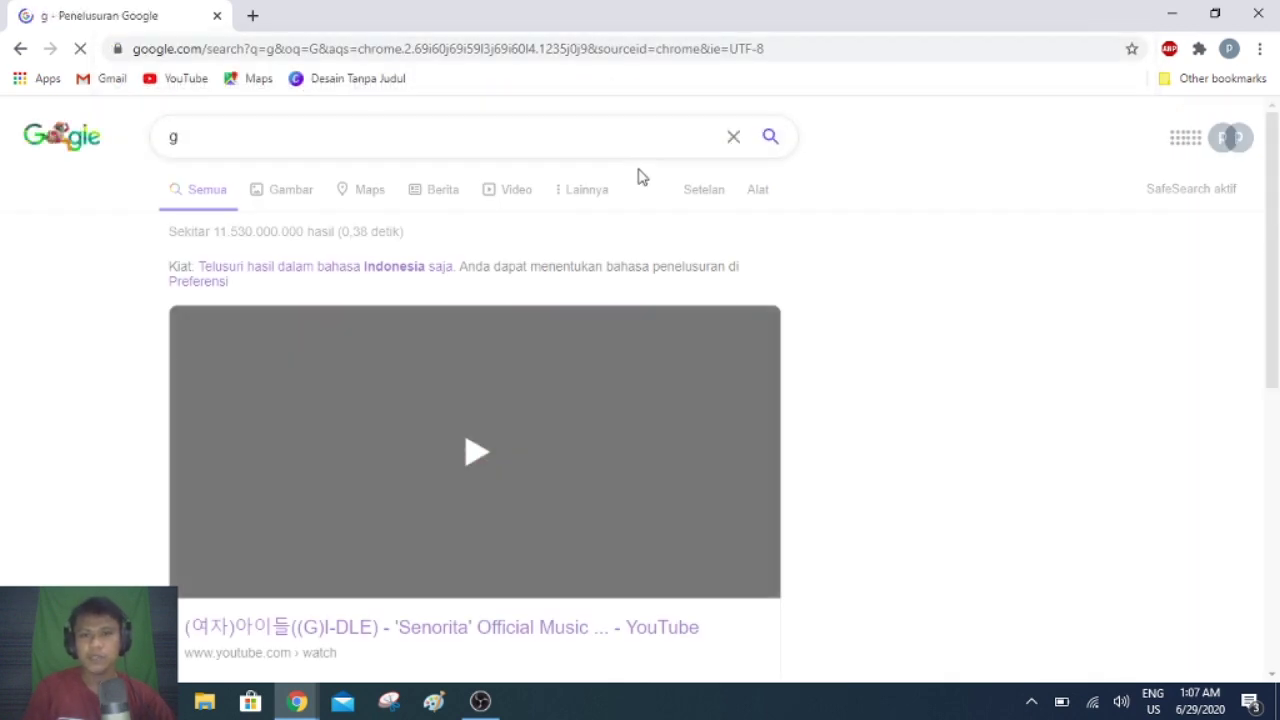
{"action": "left_click", "coordinate": [732, 139]}
{"action": "left_click", "coordinate": [863, 423]}
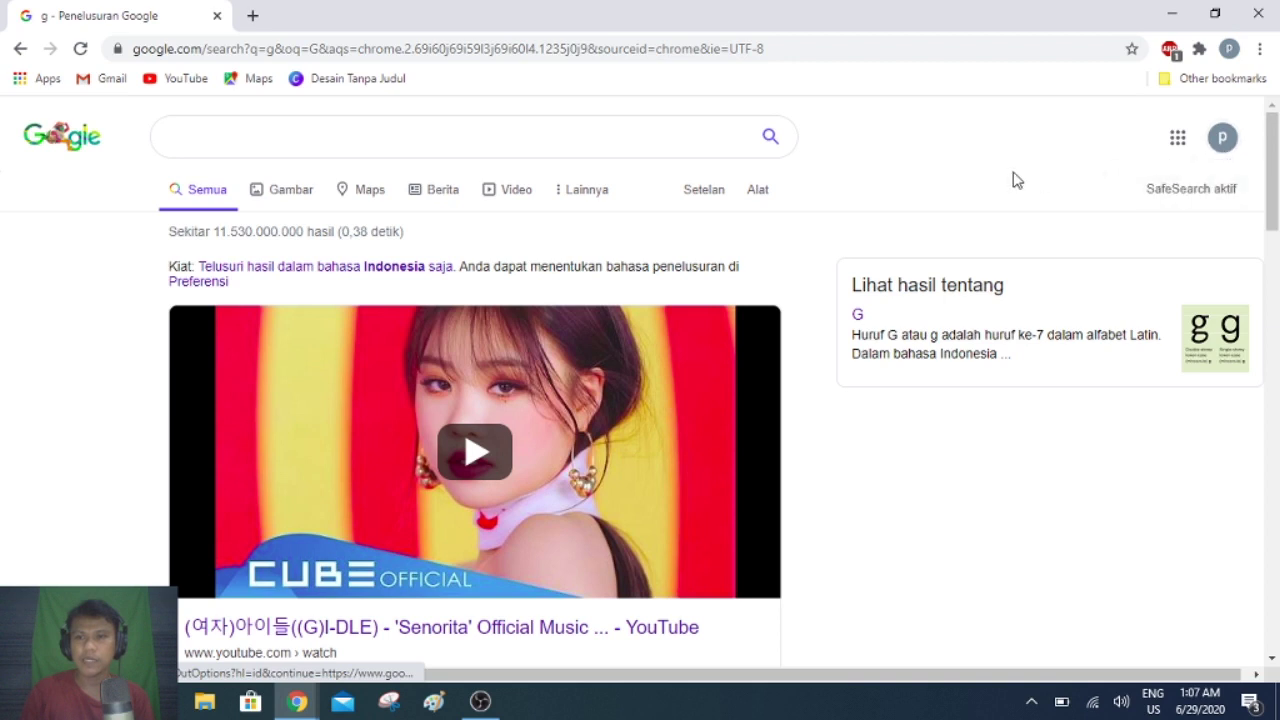
{"action": "left_click", "coordinate": [1220, 145]}
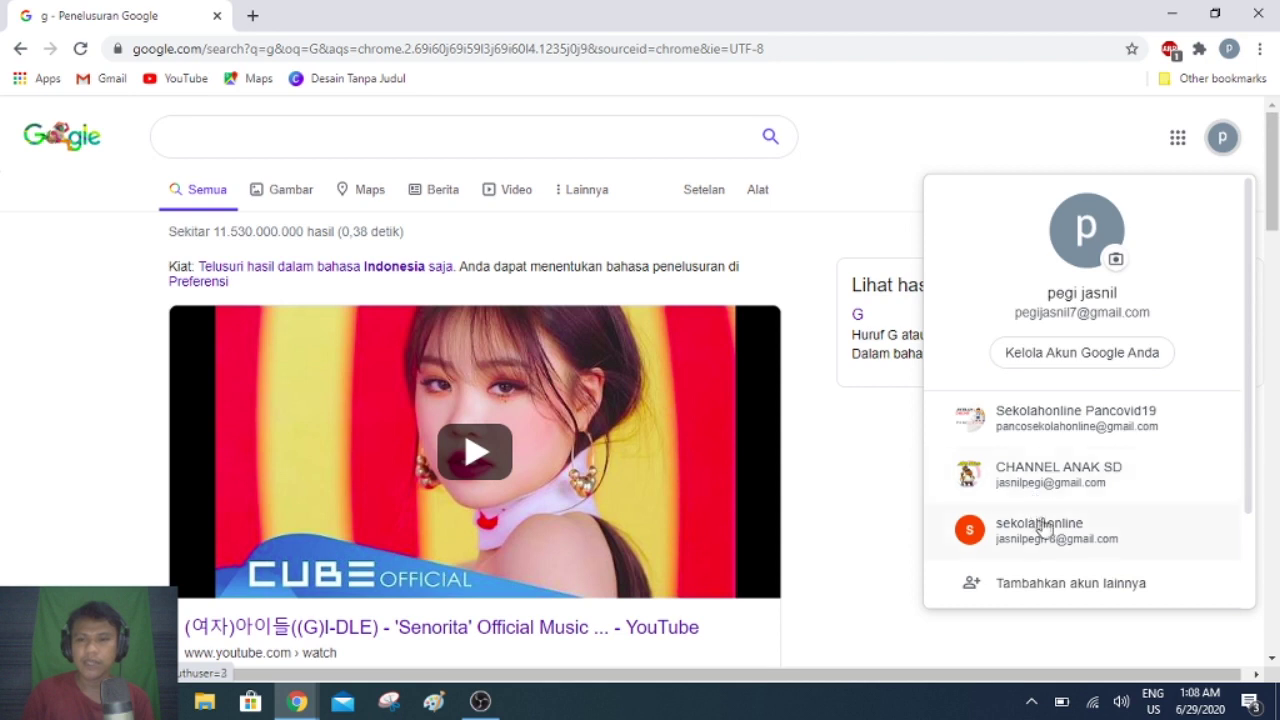
{"action": "left_click", "coordinate": [1214, 148]}
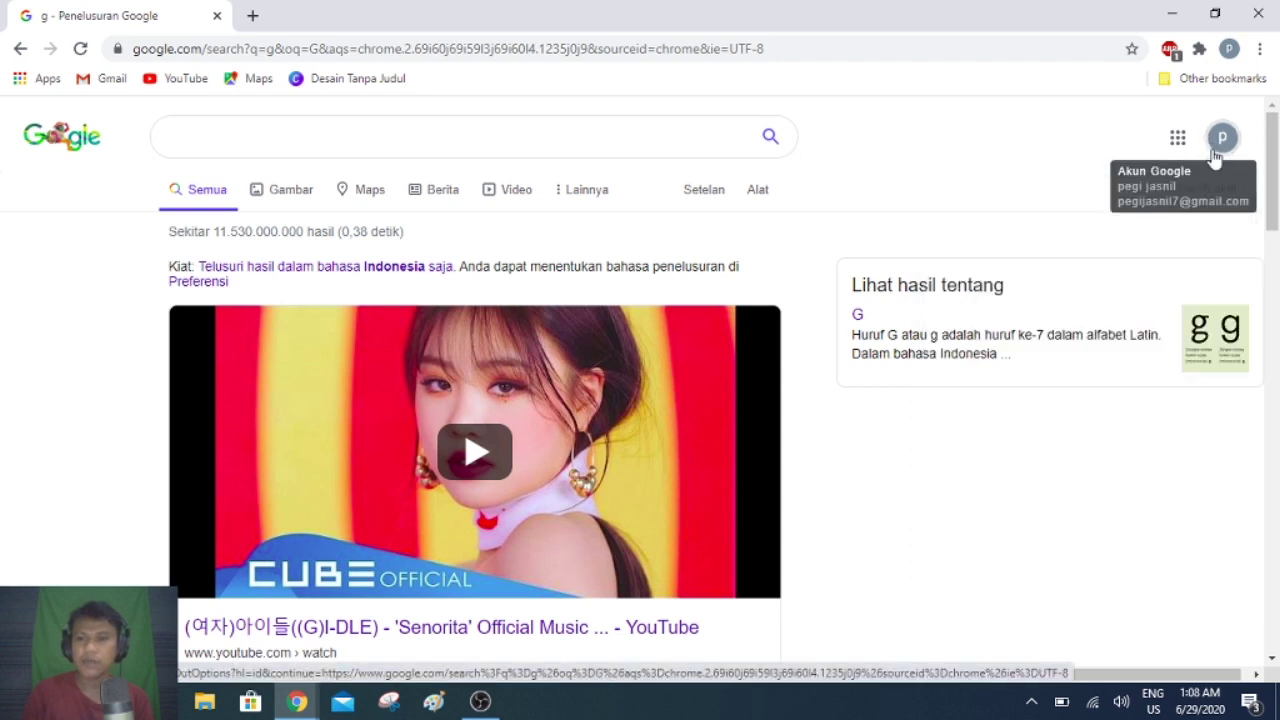
{"action": "left_click", "coordinate": [1216, 146]}
{"action": "left_click", "coordinate": [1215, 153]}
{"action": "left_click", "coordinate": [1215, 155]}
{"action": "left_click", "coordinate": [1038, 589]}
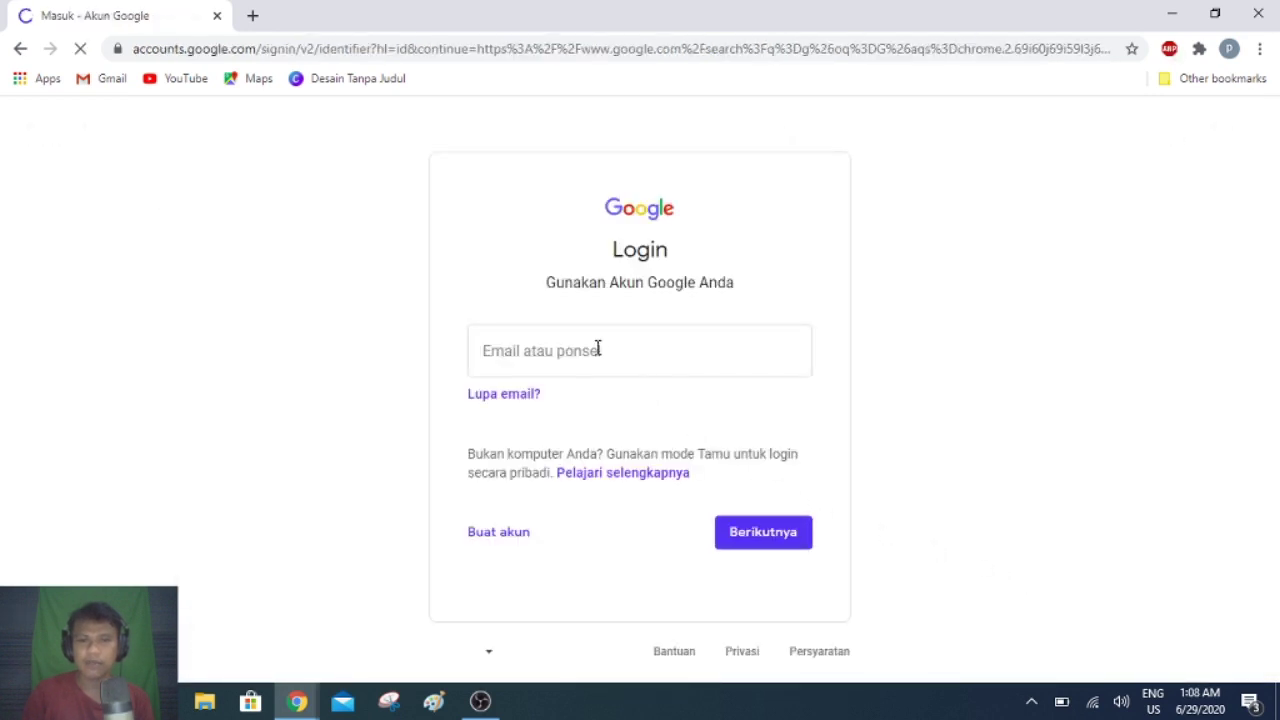
{"action": "left_click", "coordinate": [598, 348]}
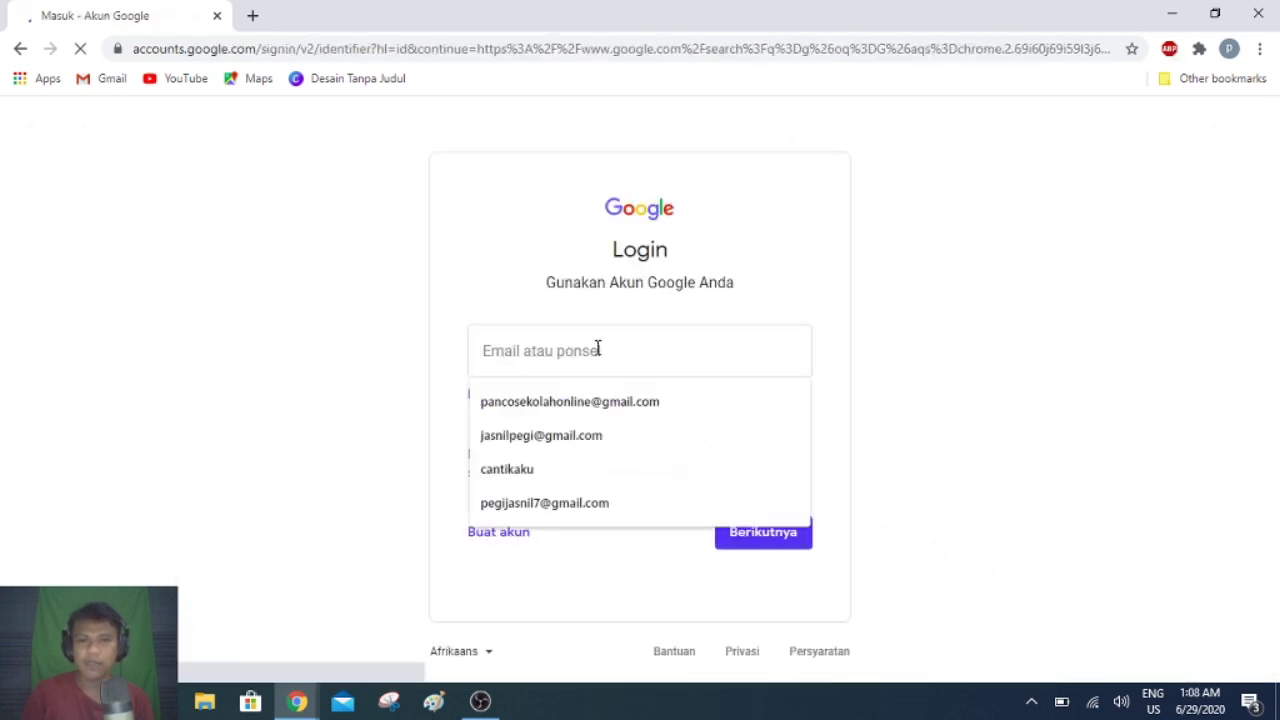
{"action": "left_click", "coordinate": [436, 386]}
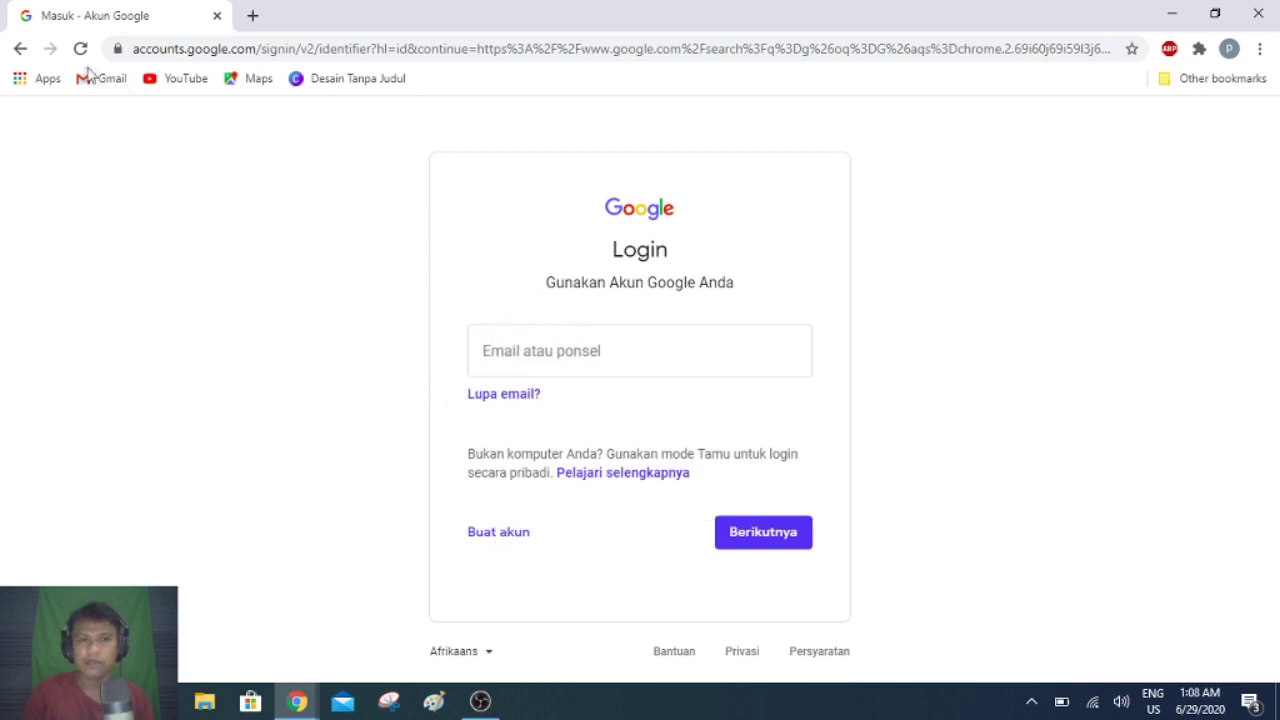
{"action": "left_click", "coordinate": [20, 48]}
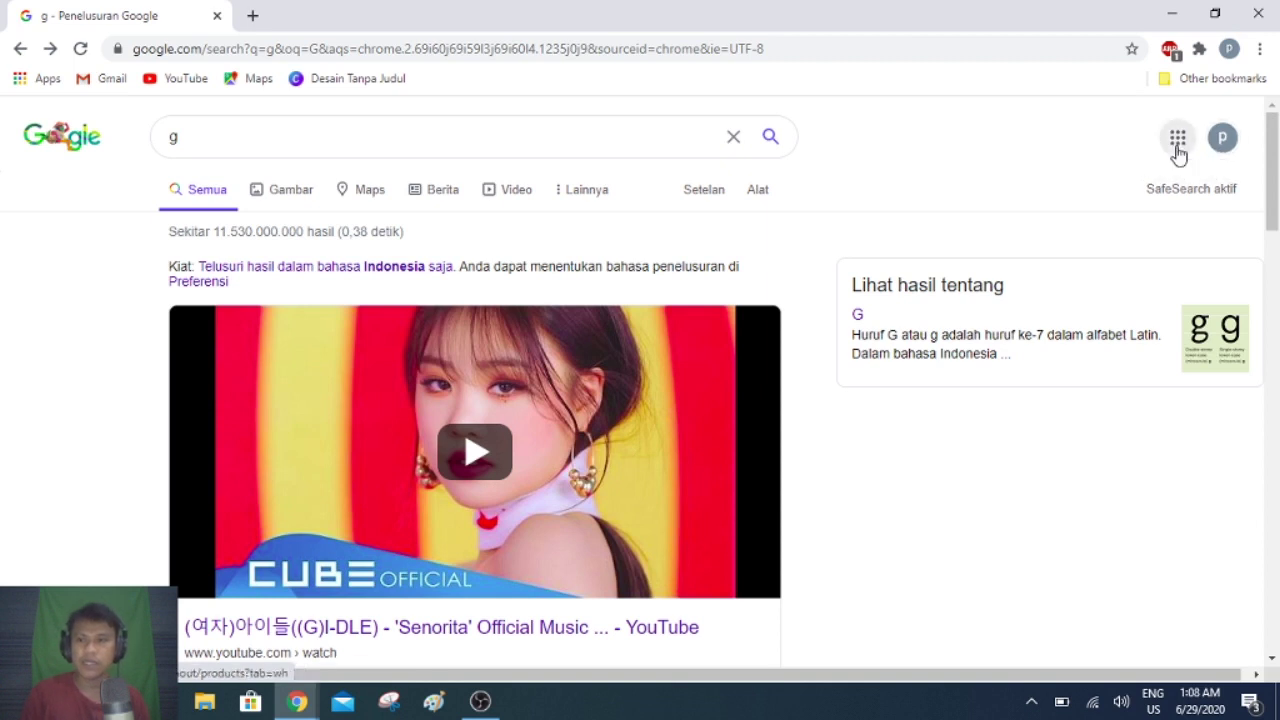
Examine the Google apps available to the signed-in account, from Akun through Classroom and Seni dan Budaya.
{"action": "left_click", "coordinate": [1178, 140]}
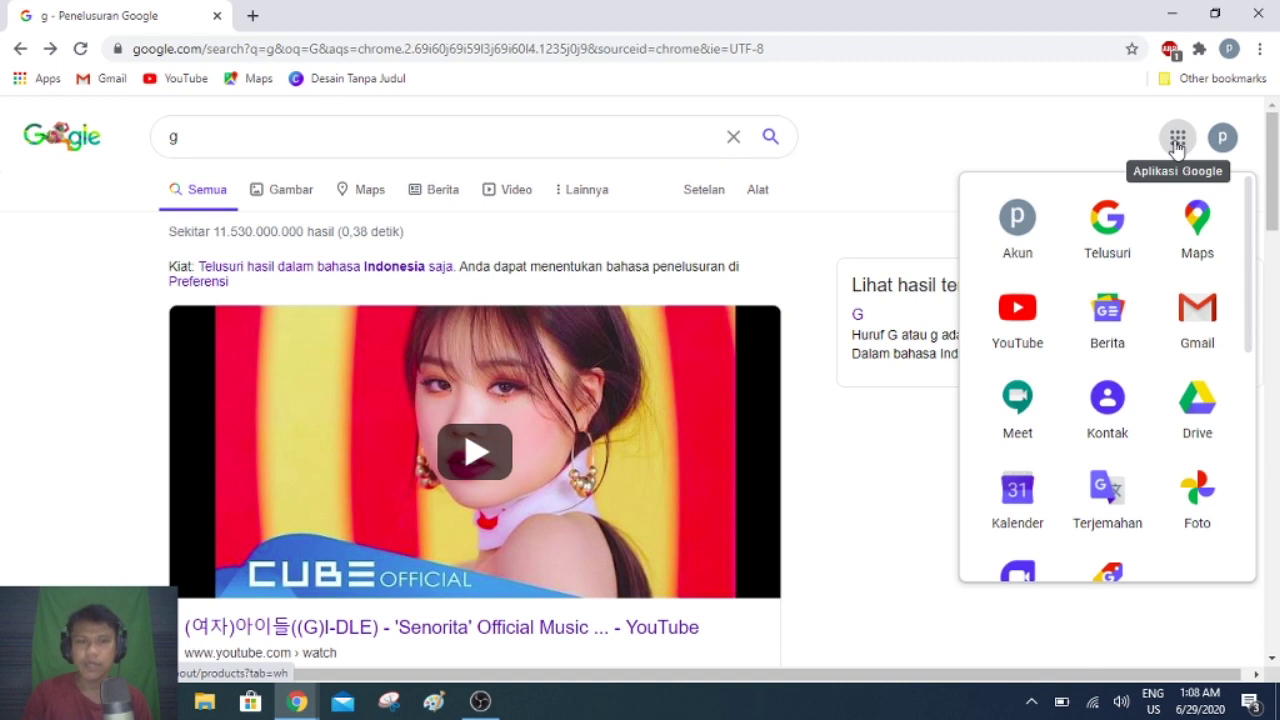
{"action": "left_click", "coordinate": [1177, 142]}
{"action": "left_click", "coordinate": [1177, 142]}
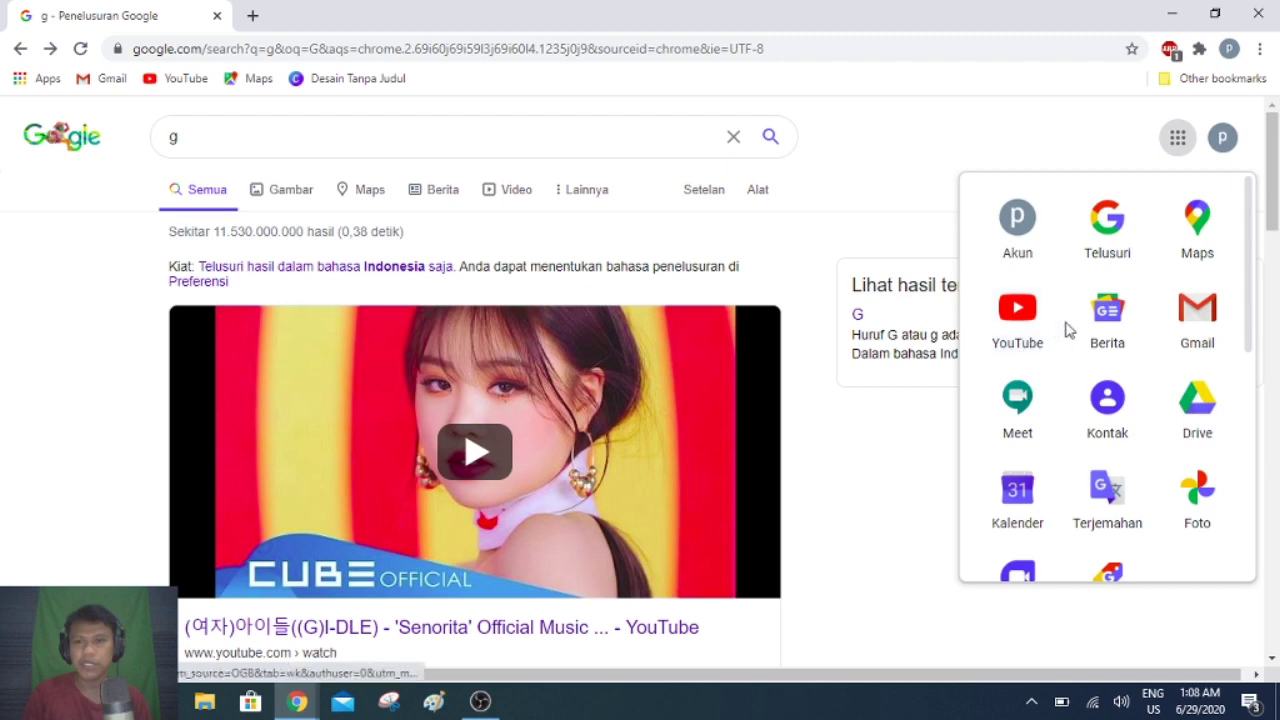
{"action": "scroll", "coordinate": [1113, 293], "scroll_direction": "down", "scroll_amount": 2}
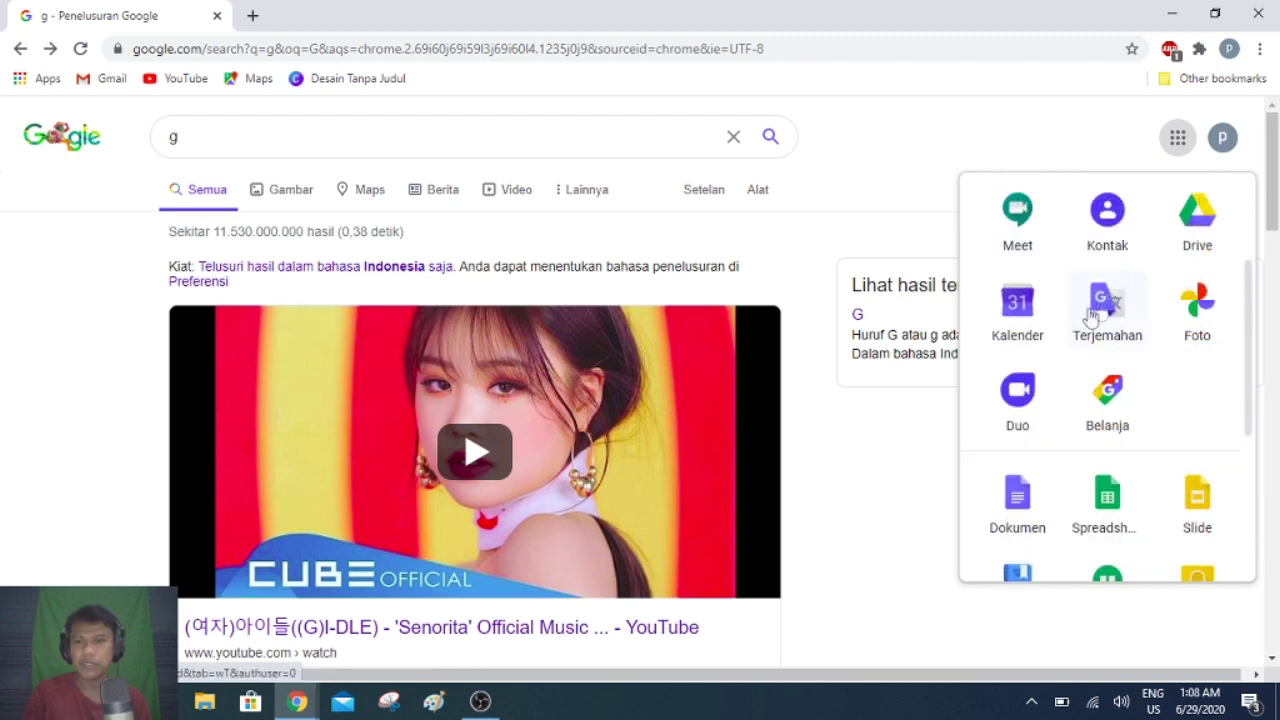
{"action": "scroll", "coordinate": [1024, 332], "scroll_direction": "down", "scroll_amount": 1}
{"action": "scroll", "coordinate": [1035, 331], "scroll_direction": "up", "scroll_amount": 3}
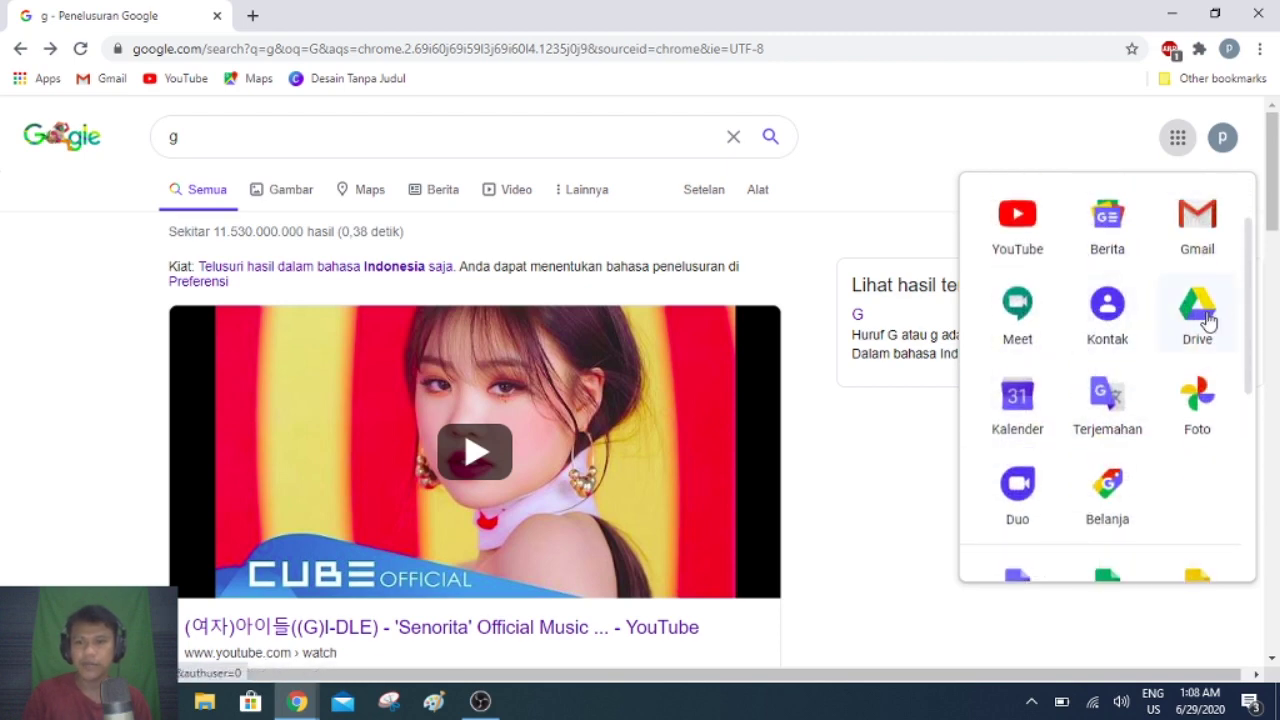
{"action": "scroll", "coordinate": [1160, 329], "scroll_direction": "down", "scroll_amount": 1}
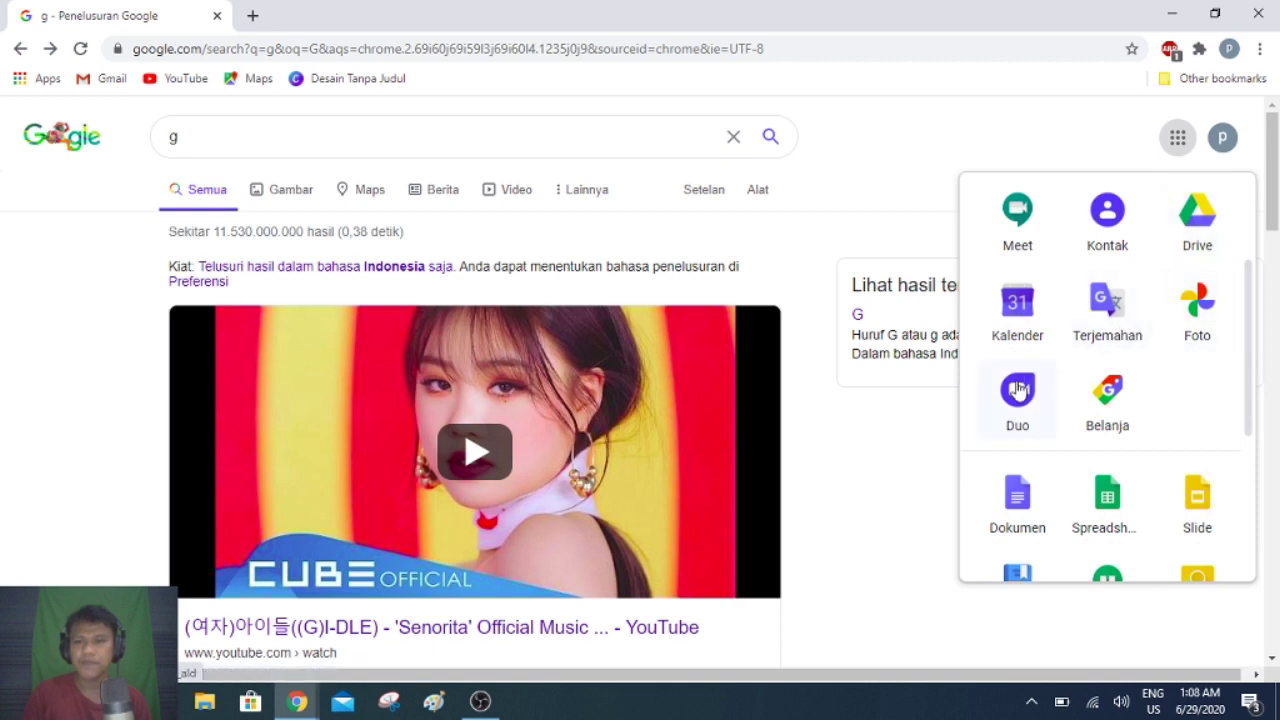
{"action": "scroll", "coordinate": [1017, 395], "scroll_direction": "down", "scroll_amount": 1}
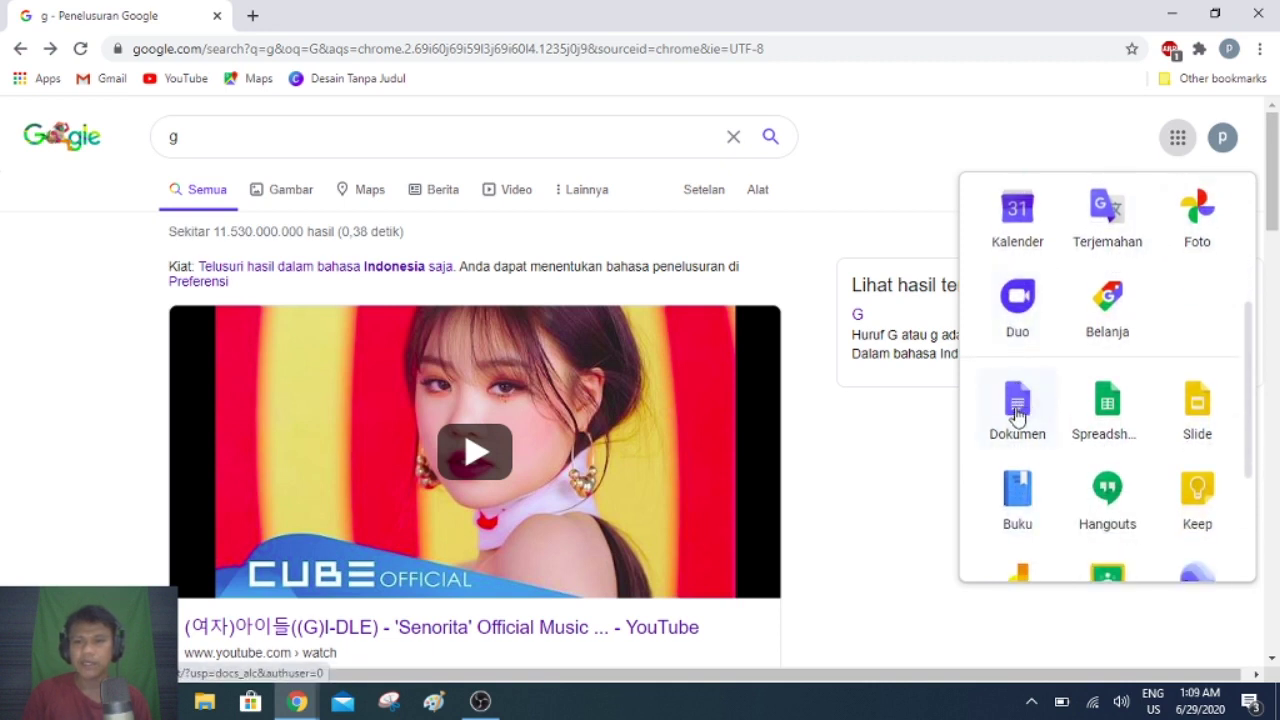
{"action": "scroll", "coordinate": [1017, 410], "scroll_direction": "down", "scroll_amount": 1}
{"action": "scroll", "coordinate": [1080, 414], "scroll_direction": "up", "scroll_amount": 3}
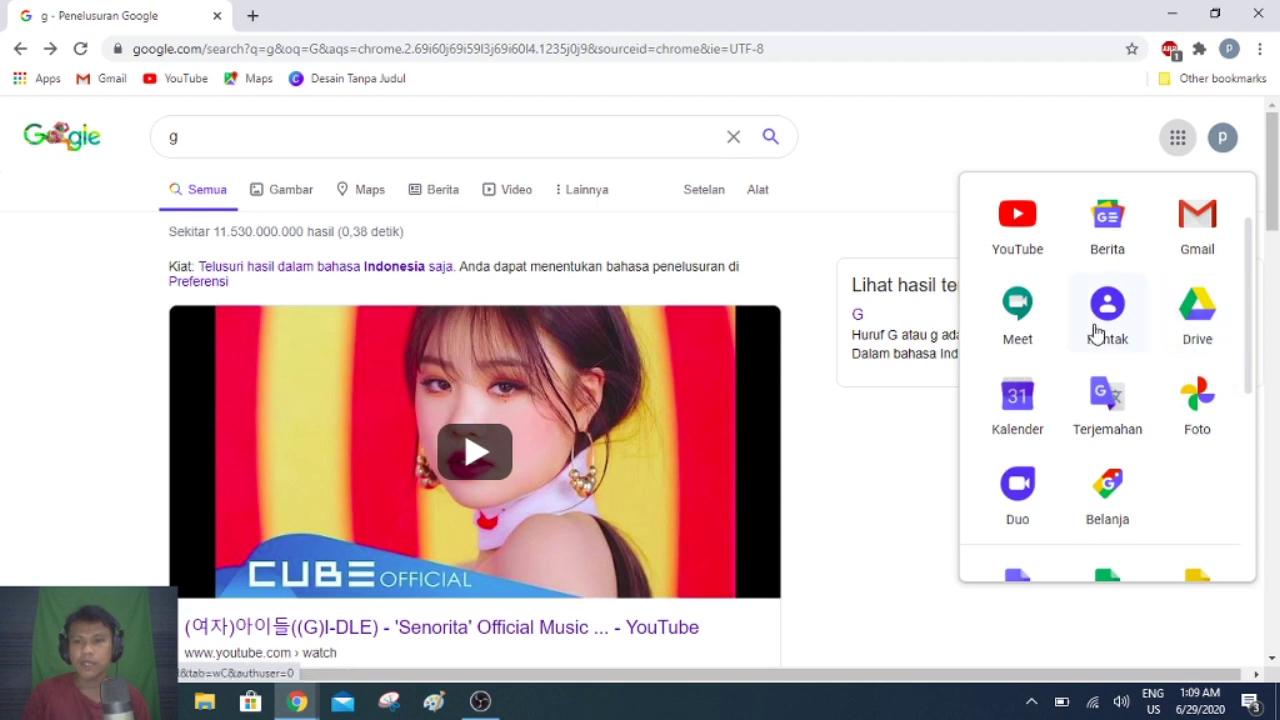
{"action": "scroll", "coordinate": [1097, 333], "scroll_direction": "down", "scroll_amount": 4}
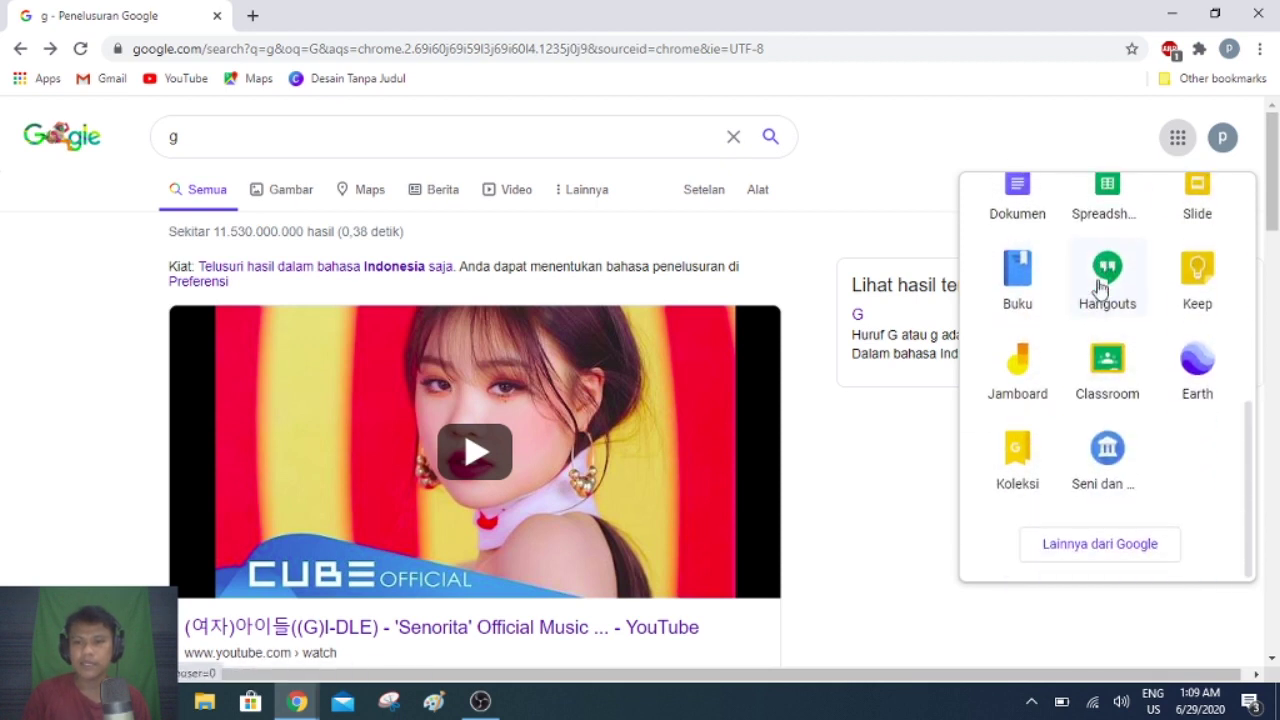
{"action": "scroll", "coordinate": [1108, 360], "scroll_direction": "up", "scroll_amount": 4}
{"action": "scroll", "coordinate": [1105, 300], "scroll_direction": "down", "scroll_amount": 4}
{"action": "scroll", "coordinate": [1110, 300], "scroll_direction": "up", "scroll_amount": 1}
{"action": "scroll", "coordinate": [1114, 330], "scroll_direction": "down", "scroll_amount": 1}
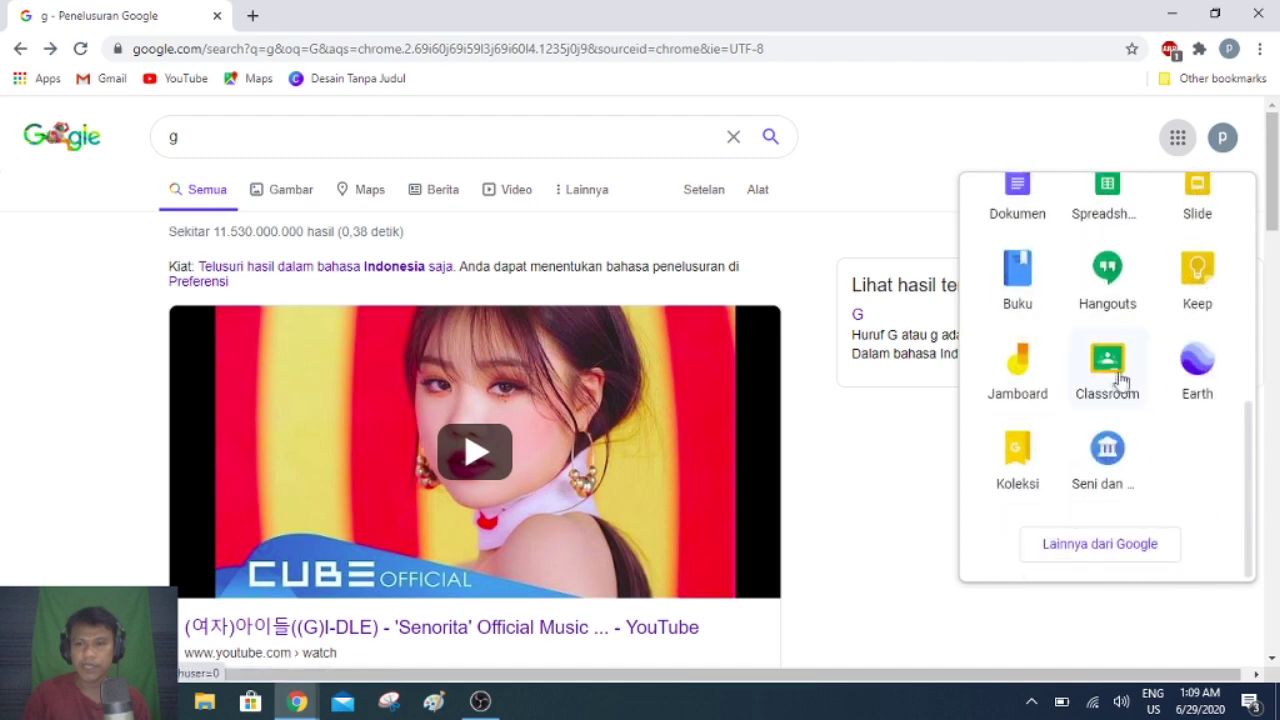
{"action": "scroll", "coordinate": [1114, 345], "scroll_direction": "up", "scroll_amount": 5}
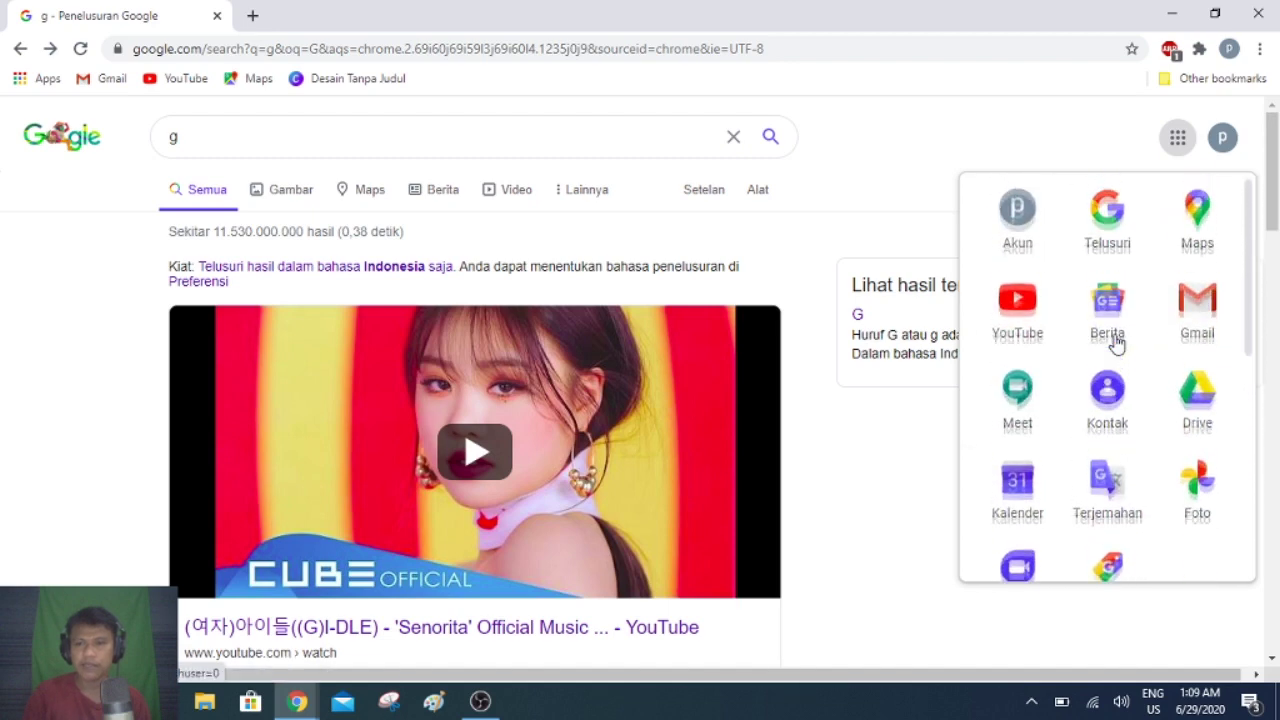
Open Google Classroom from the Google apps and start creating a new class.
{"action": "left_click_drag", "start_coordinate": [1252, 218], "coordinate": [1266, 471]}
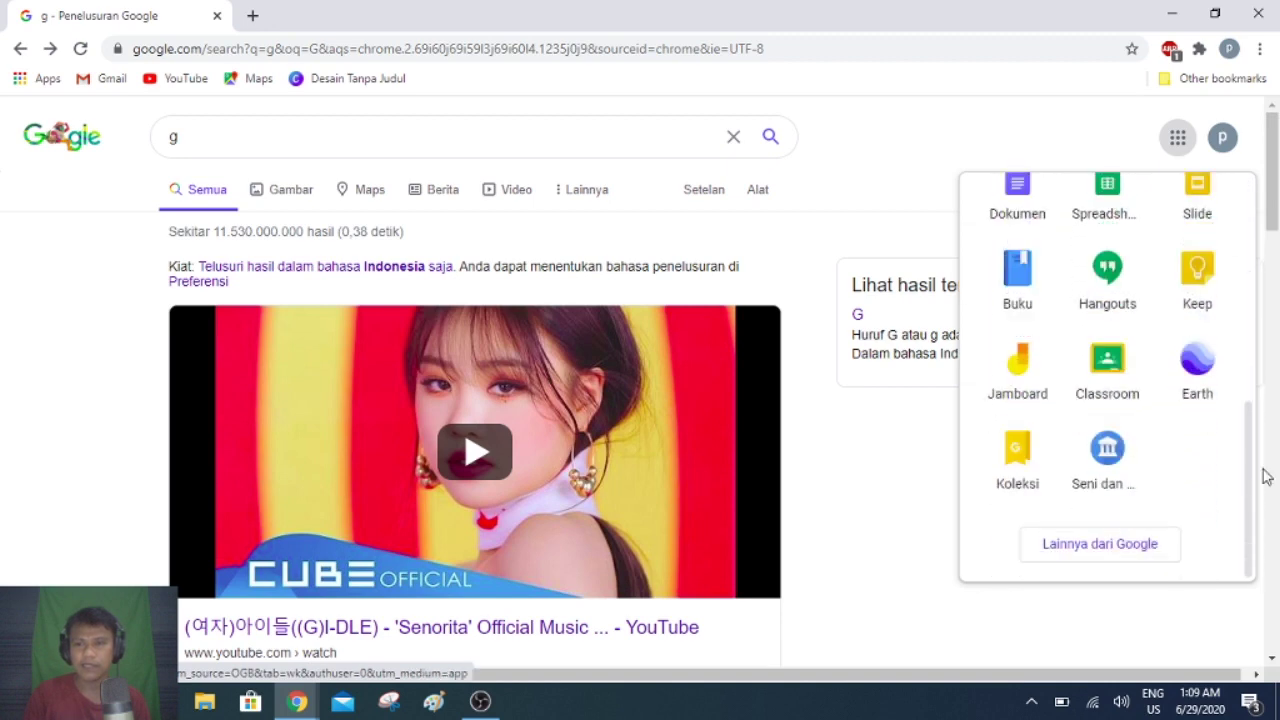
{"action": "left_click", "coordinate": [1111, 368]}
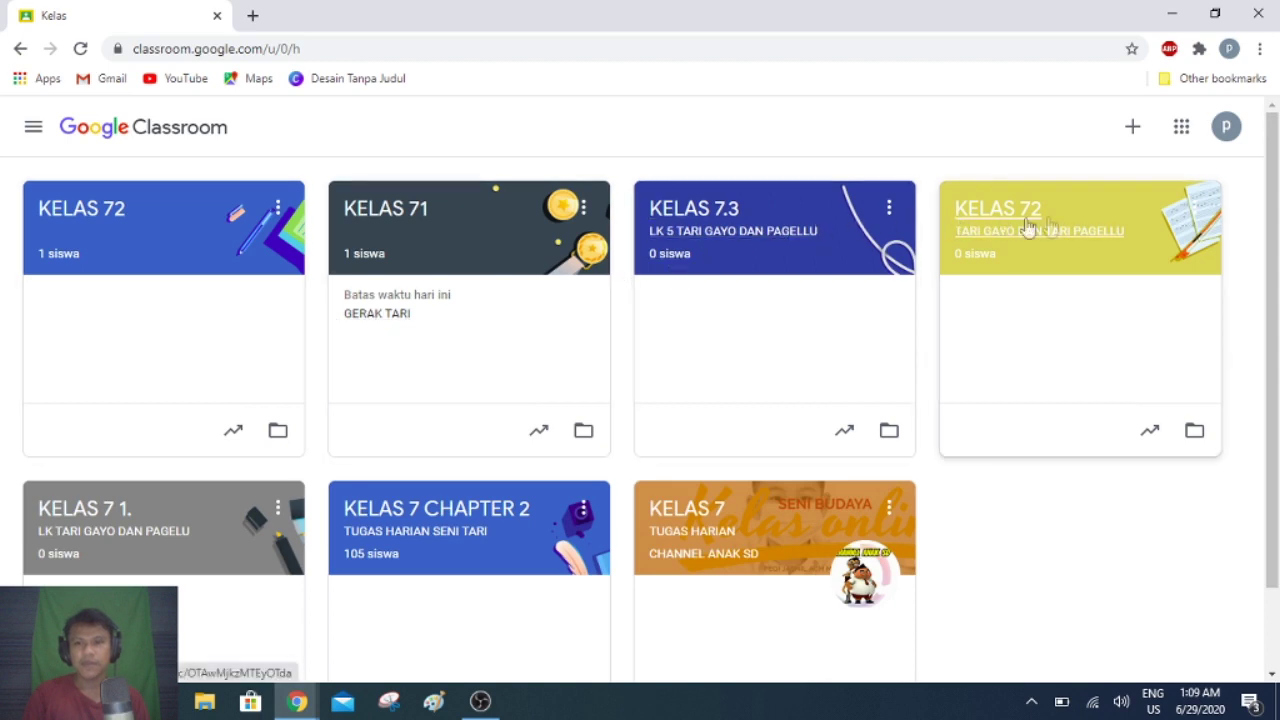
{"action": "left_click", "coordinate": [1137, 134]}
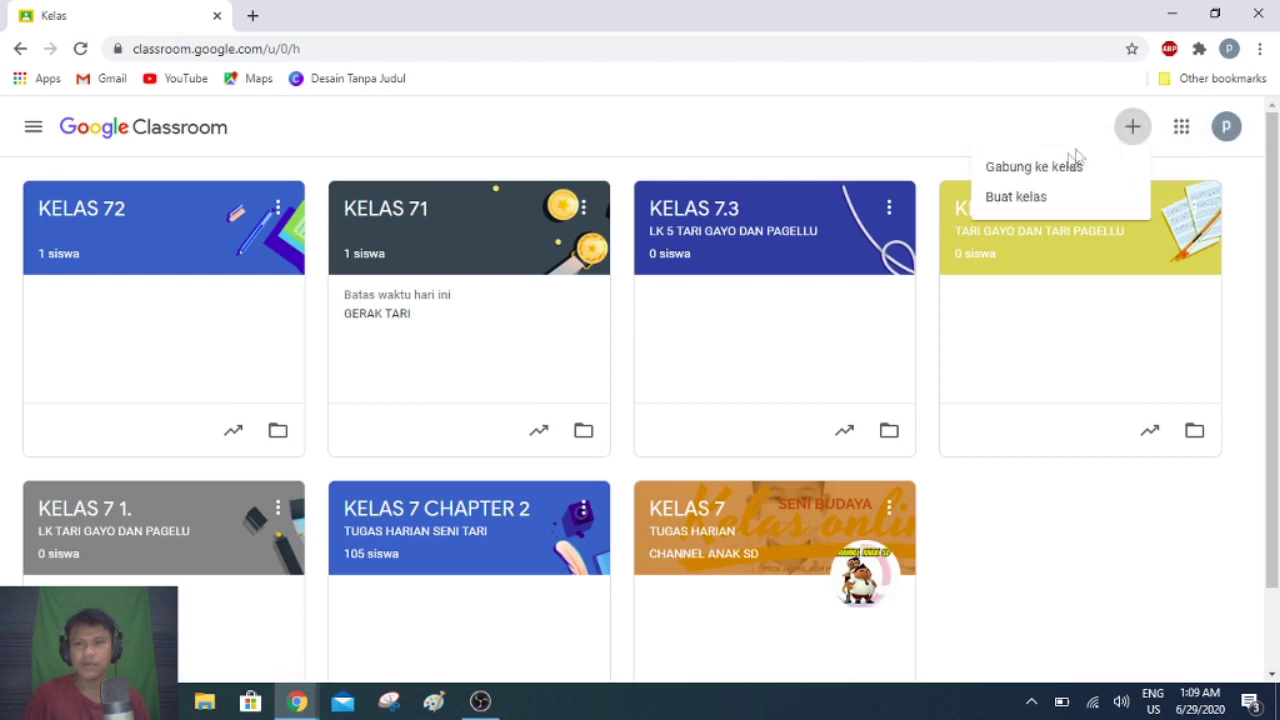
{"action": "left_click", "coordinate": [1018, 205]}
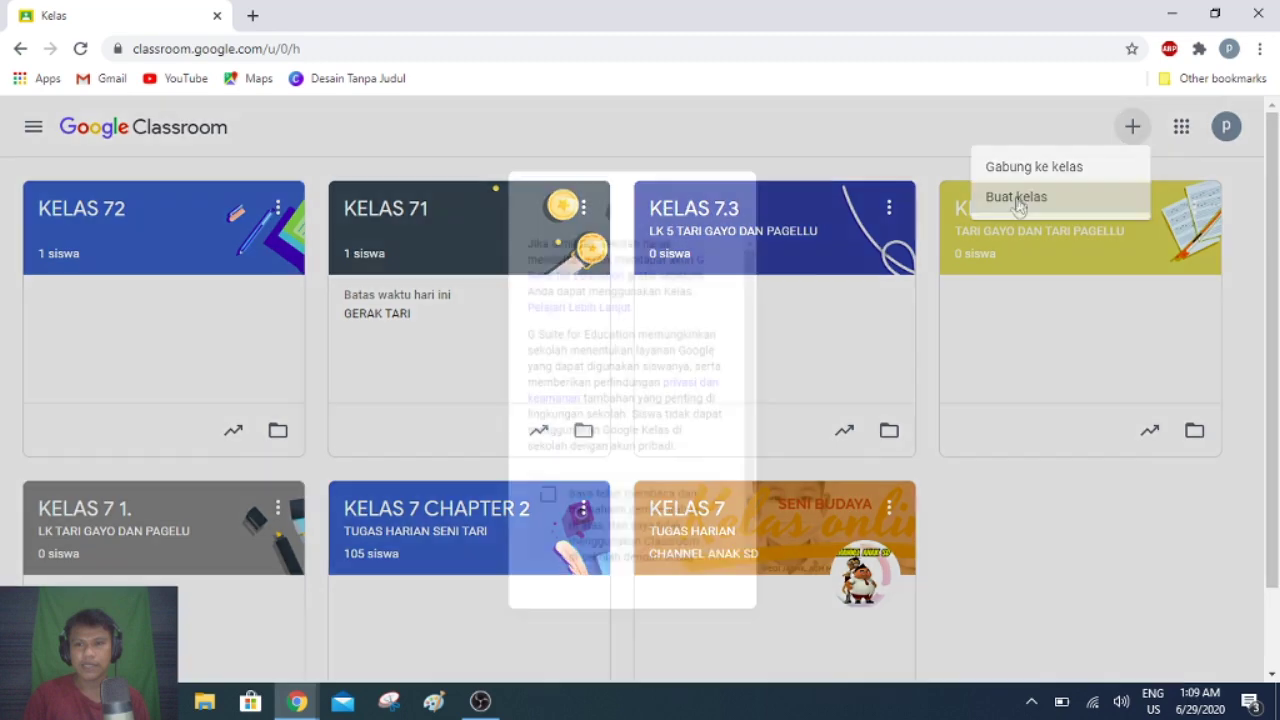
Read the notice about using Classroom at a school with students, accept its acknowledgement and continue to the class form.
{"action": "scroll", "coordinate": [618, 418], "scroll_direction": "down", "scroll_amount": 1}
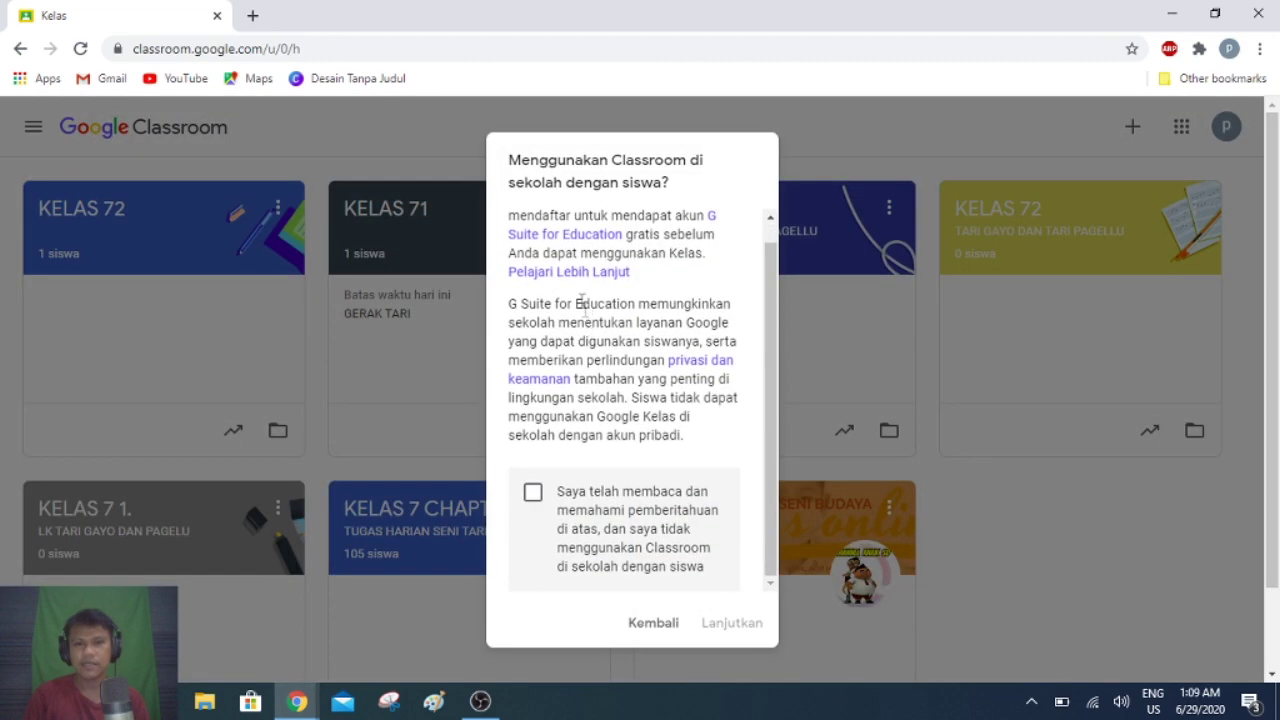
{"action": "scroll", "coordinate": [568, 340], "scroll_direction": "up", "scroll_amount": 1}
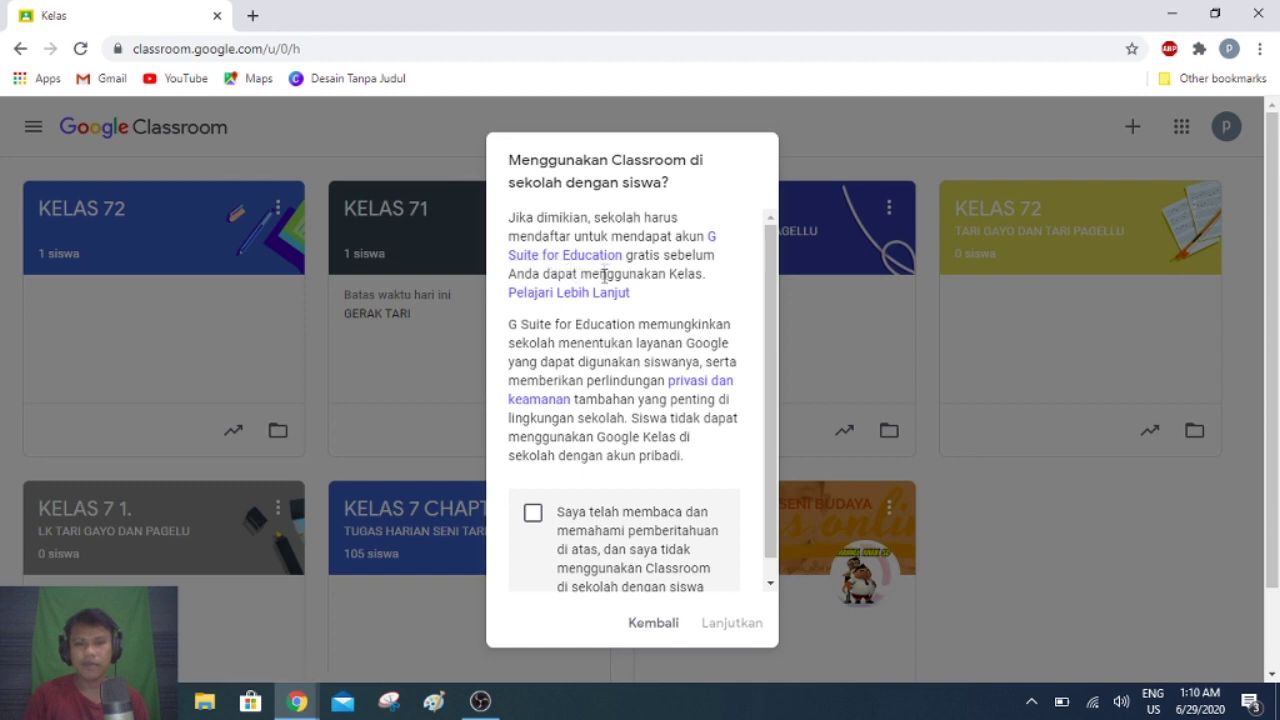
{"action": "scroll", "coordinate": [602, 342], "scroll_direction": "down", "scroll_amount": 1}
{"action": "scroll", "coordinate": [603, 410], "scroll_direction": "down", "scroll_amount": 1}
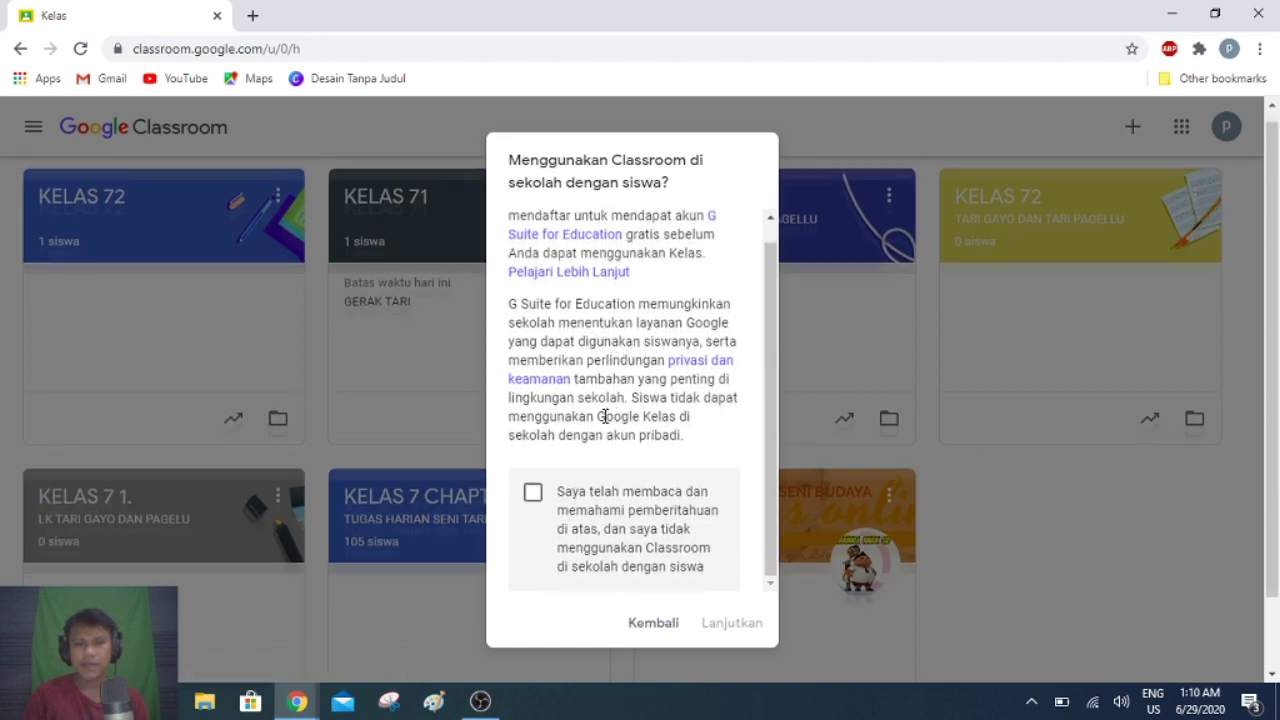
{"action": "scroll", "coordinate": [598, 338], "scroll_direction": "up", "scroll_amount": 1}
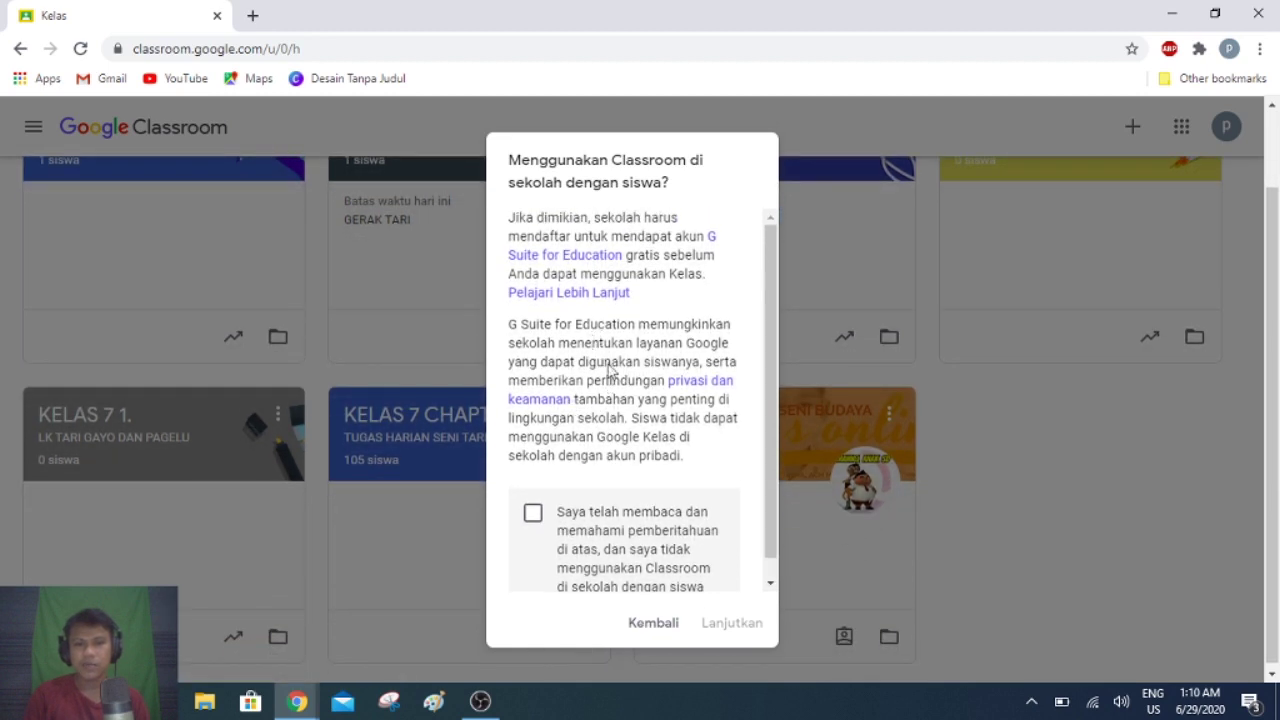
{"action": "scroll", "coordinate": [606, 358], "scroll_direction": "up", "scroll_amount": 1}
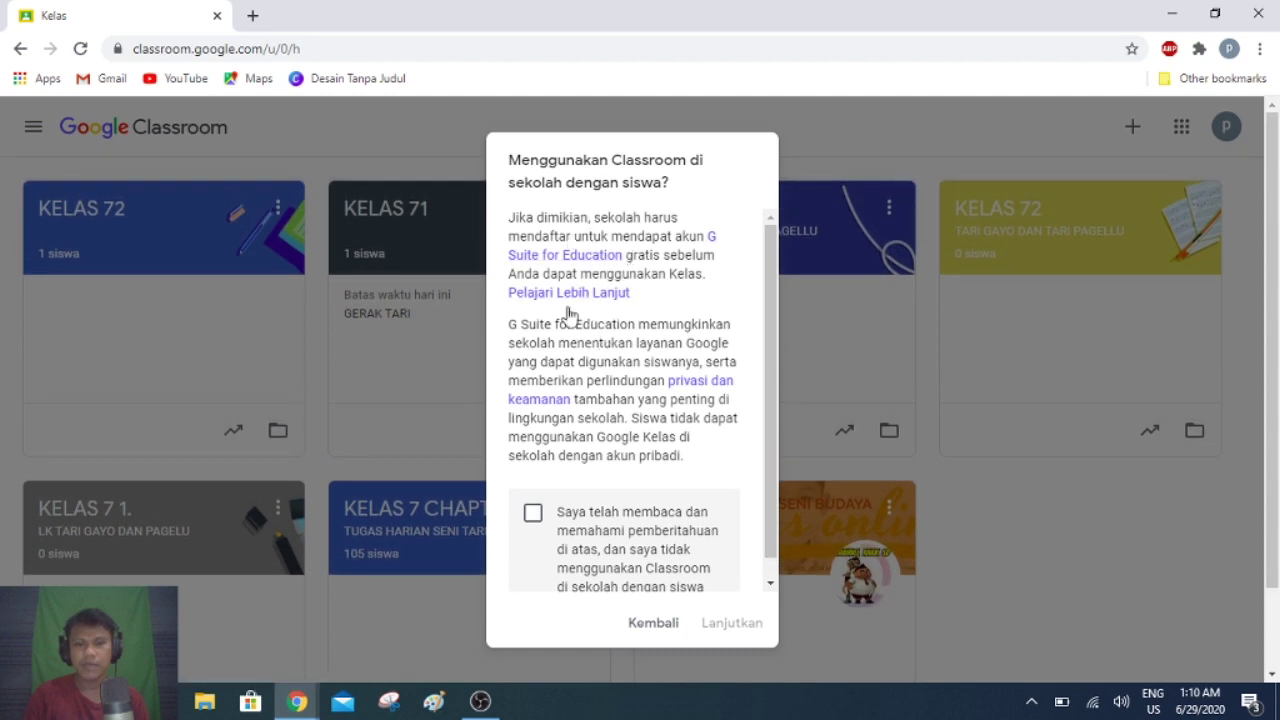
{"action": "scroll", "coordinate": [570, 485], "scroll_direction": "down", "scroll_amount": 1}
{"action": "left_click", "coordinate": [534, 496]}
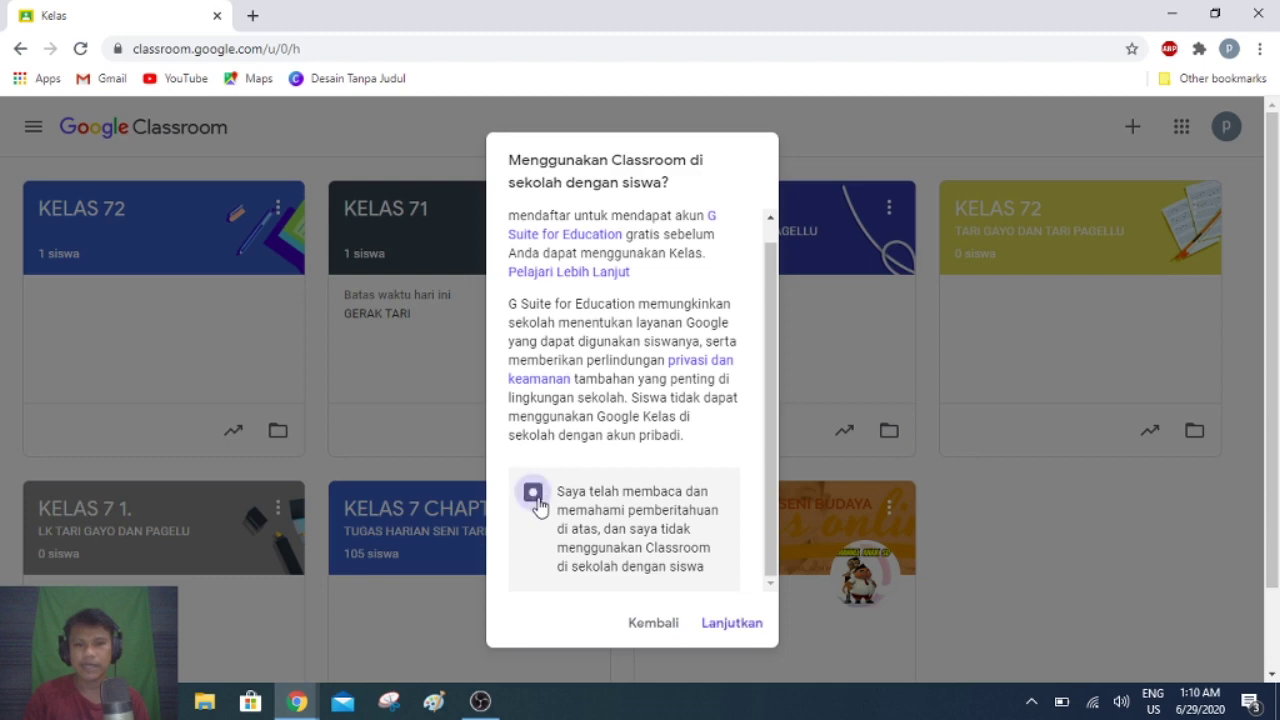
{"action": "left_click", "coordinate": [733, 624]}
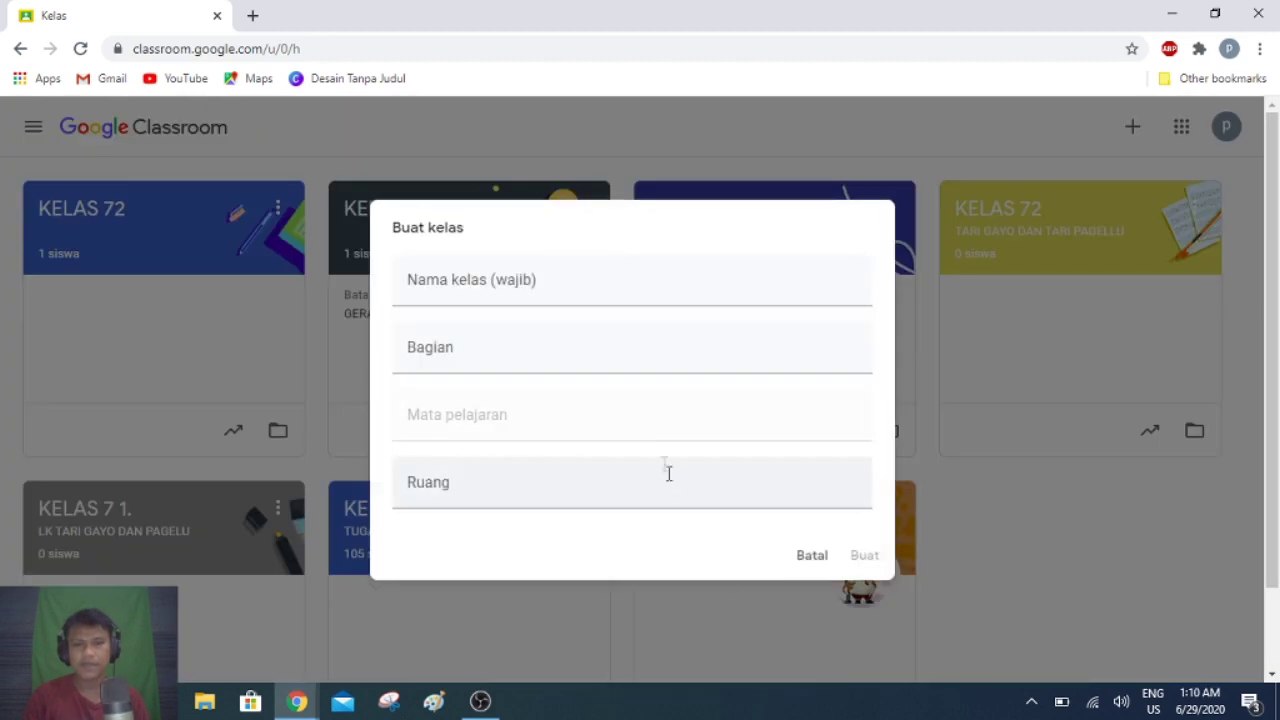
Create the class with the name kelas 71 and the subject seni budaya, leaving the section empty.
{"action": "left_click", "coordinate": [526, 297]}
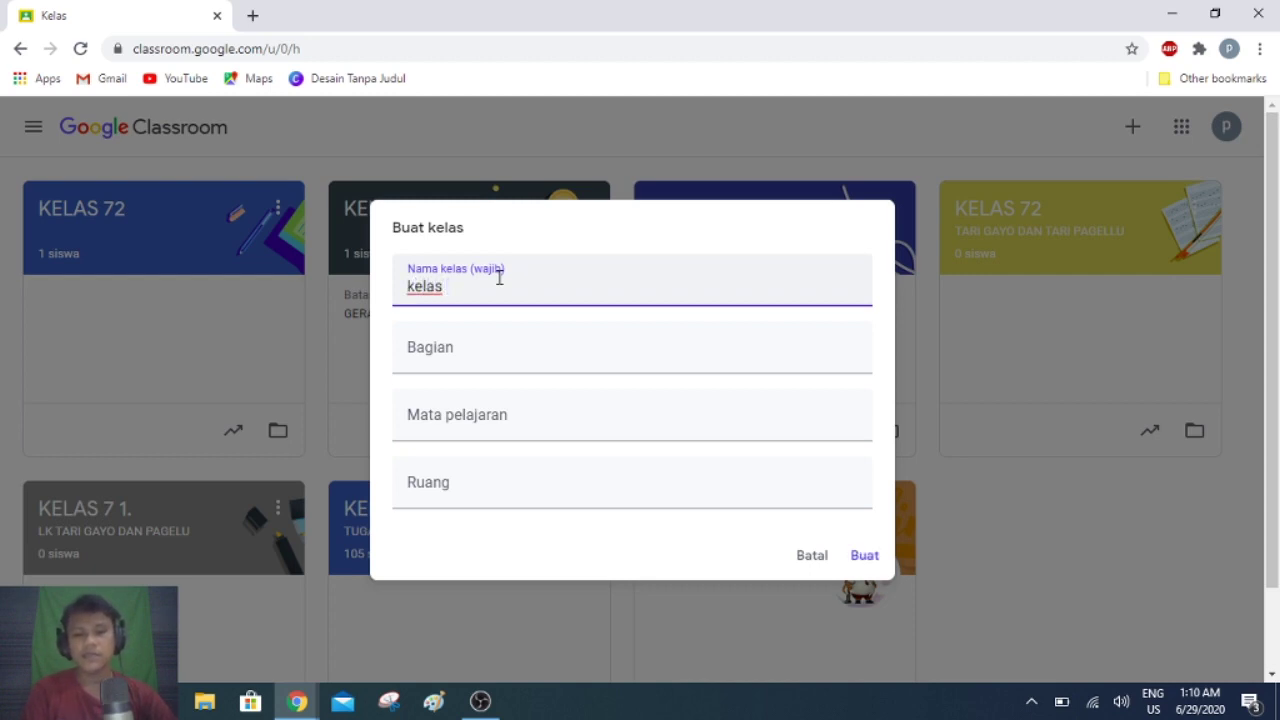
{"action": "left_click", "coordinate": [471, 346]}
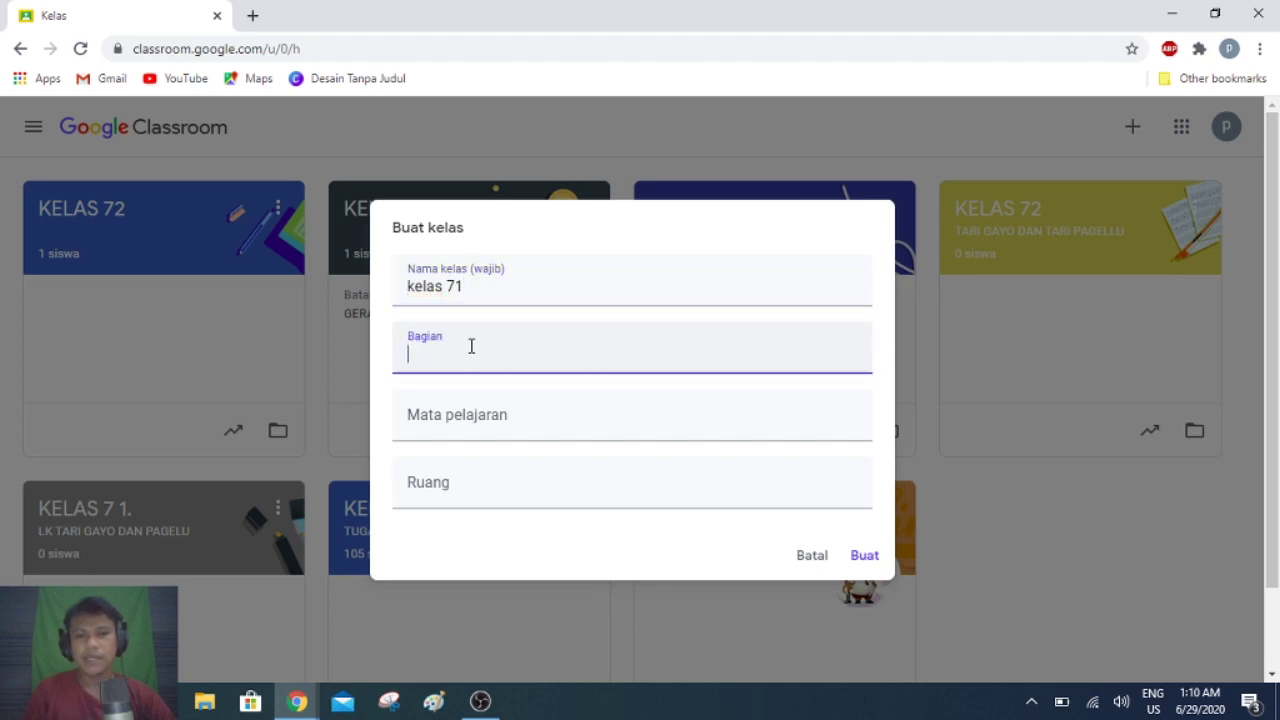
{"action": "left_click", "coordinate": [474, 424]}
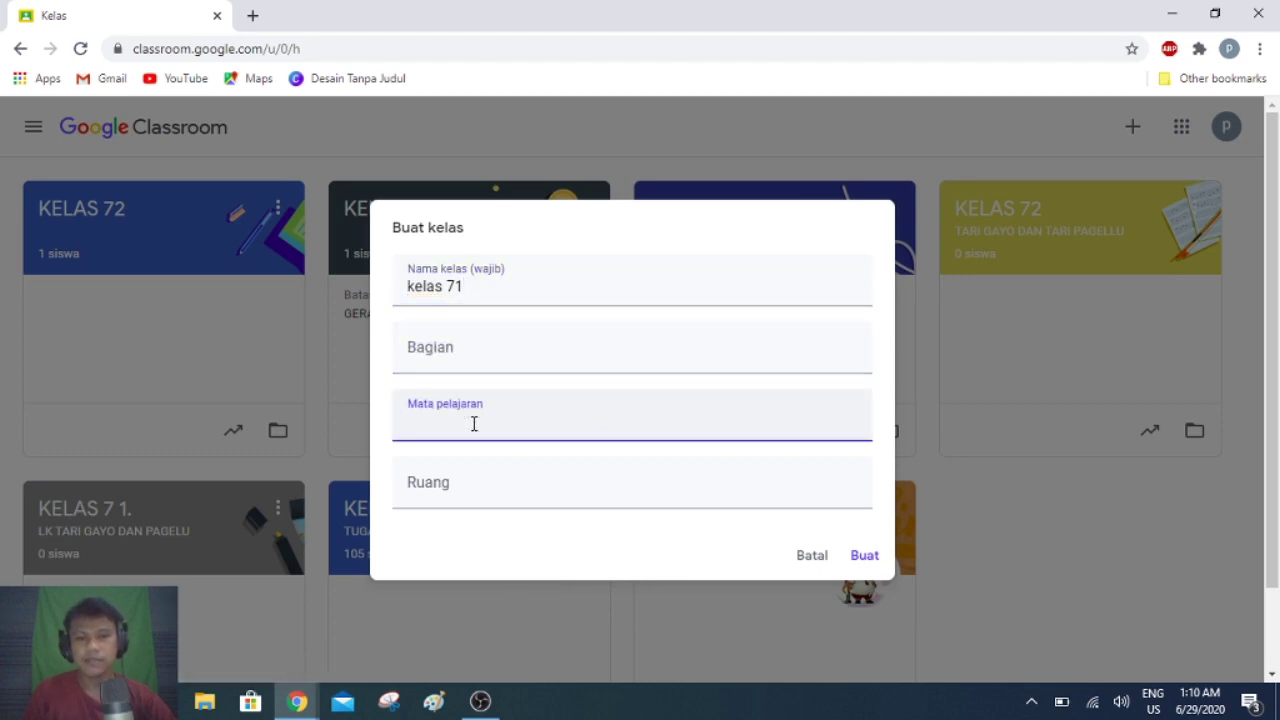
{"action": "type", "text": "seni budaya"}
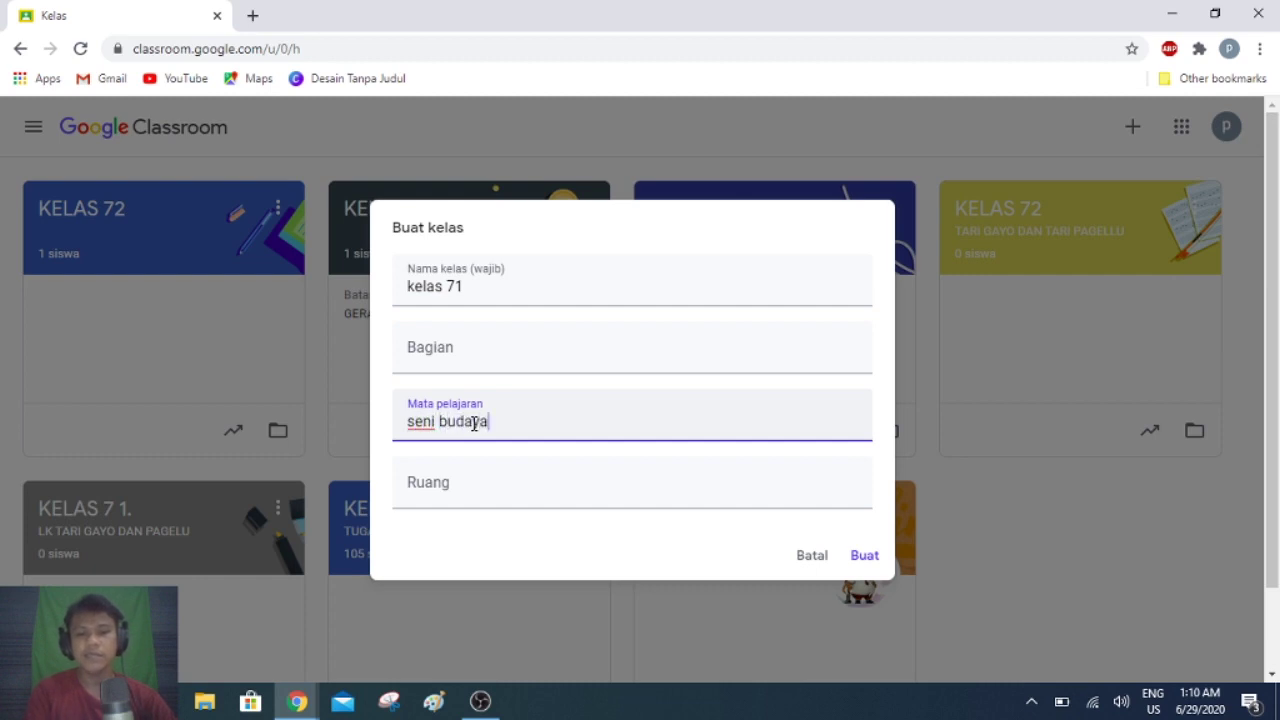
{"action": "left_click", "coordinate": [457, 486]}
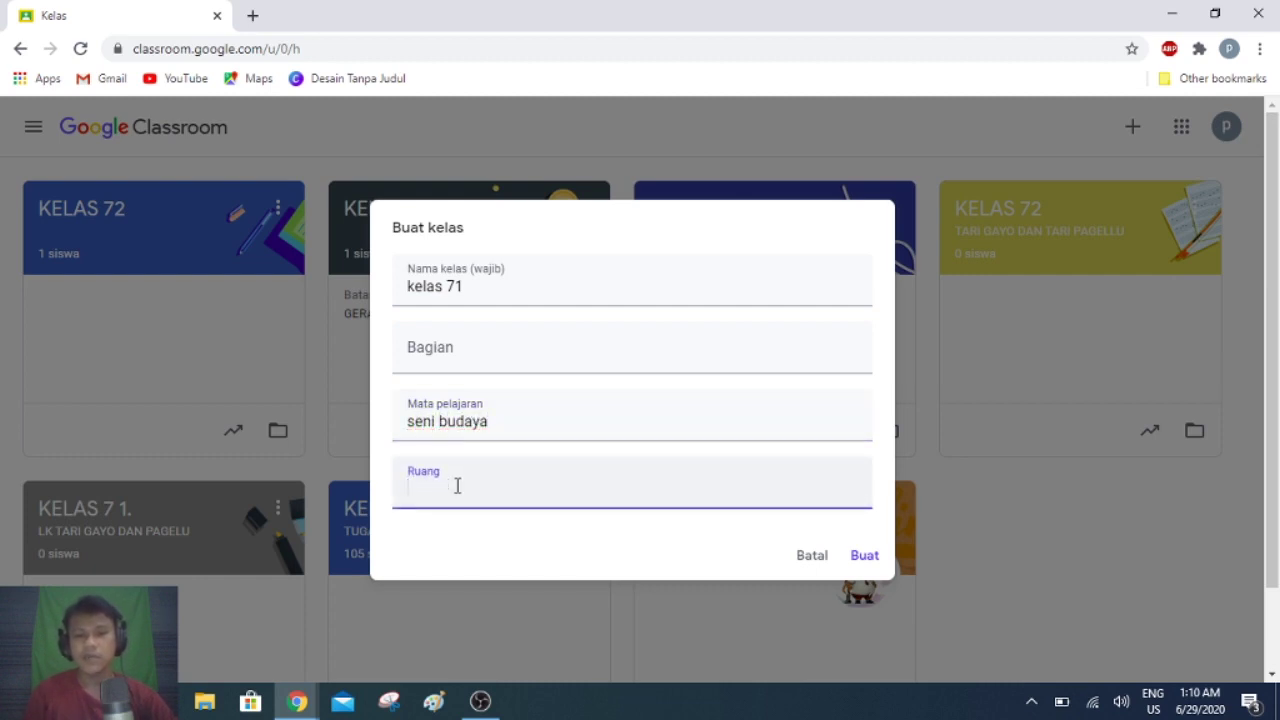
{"action": "left_click", "coordinate": [862, 557]}
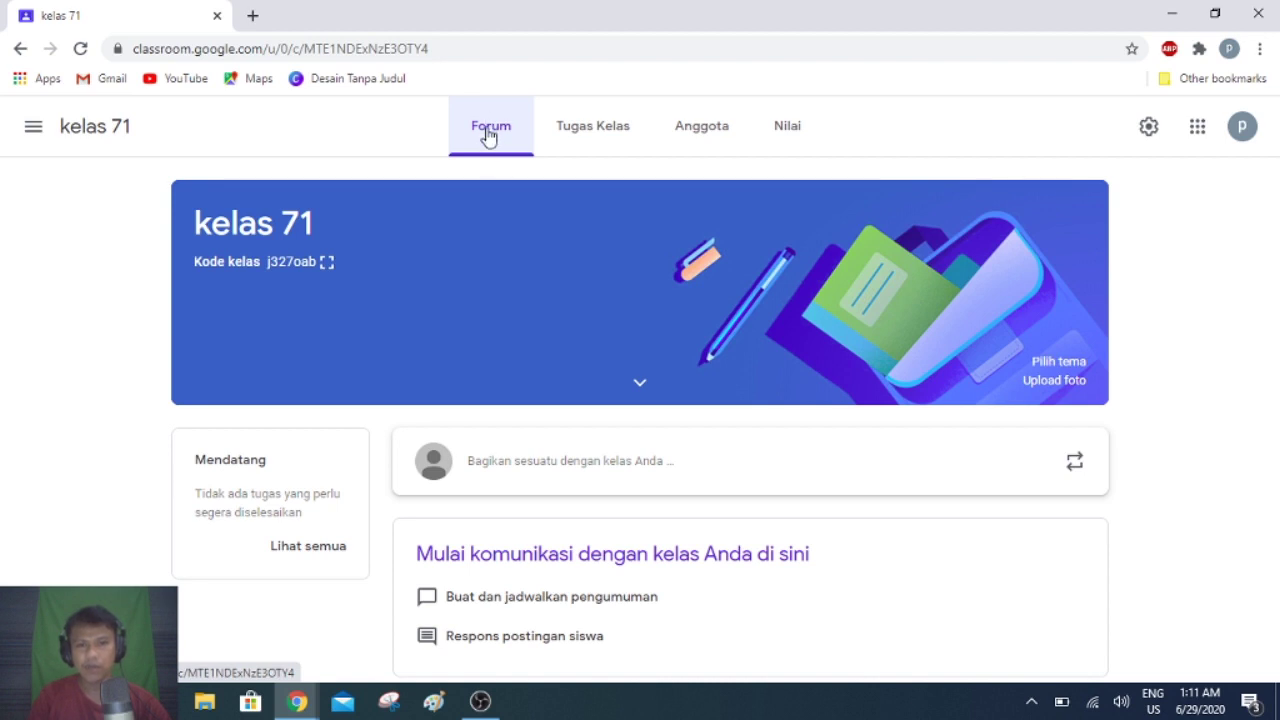
Look through the Tugas Kelas, Anggota and Nilai pages of kelas 71 and return to its Forum.
{"action": "left_click", "coordinate": [586, 142]}
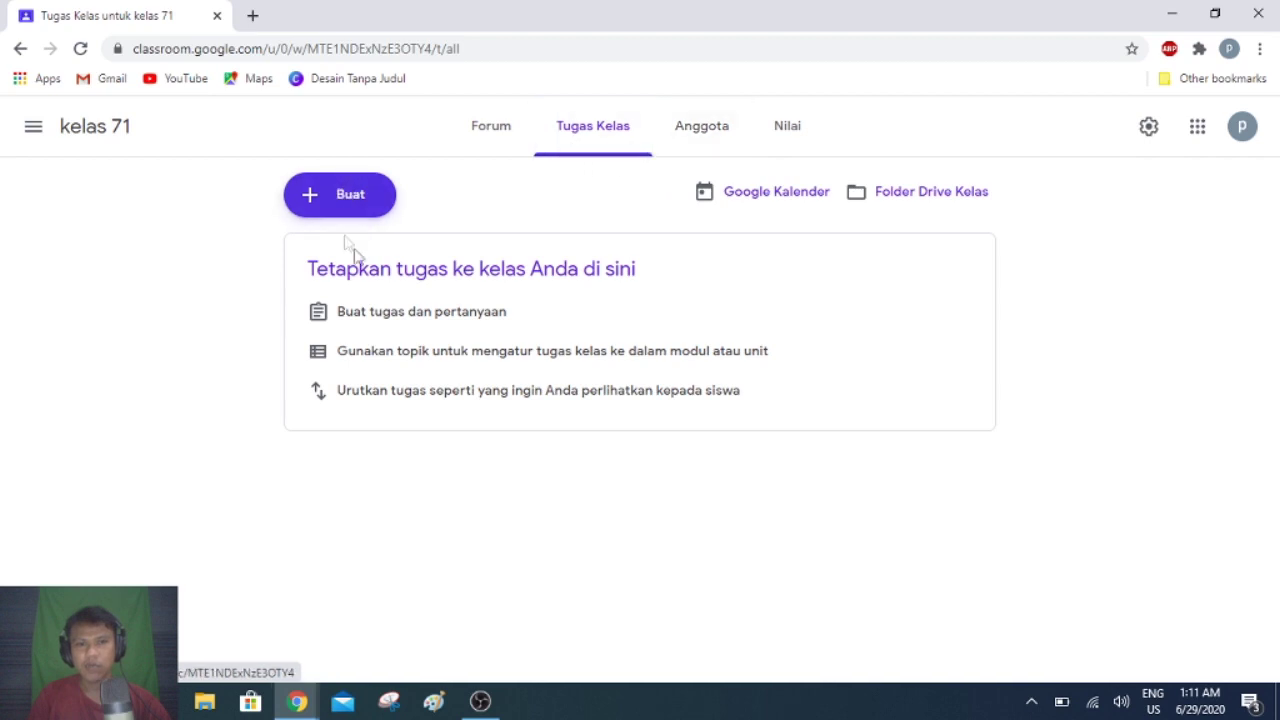
{"action": "left_click", "coordinate": [718, 138]}
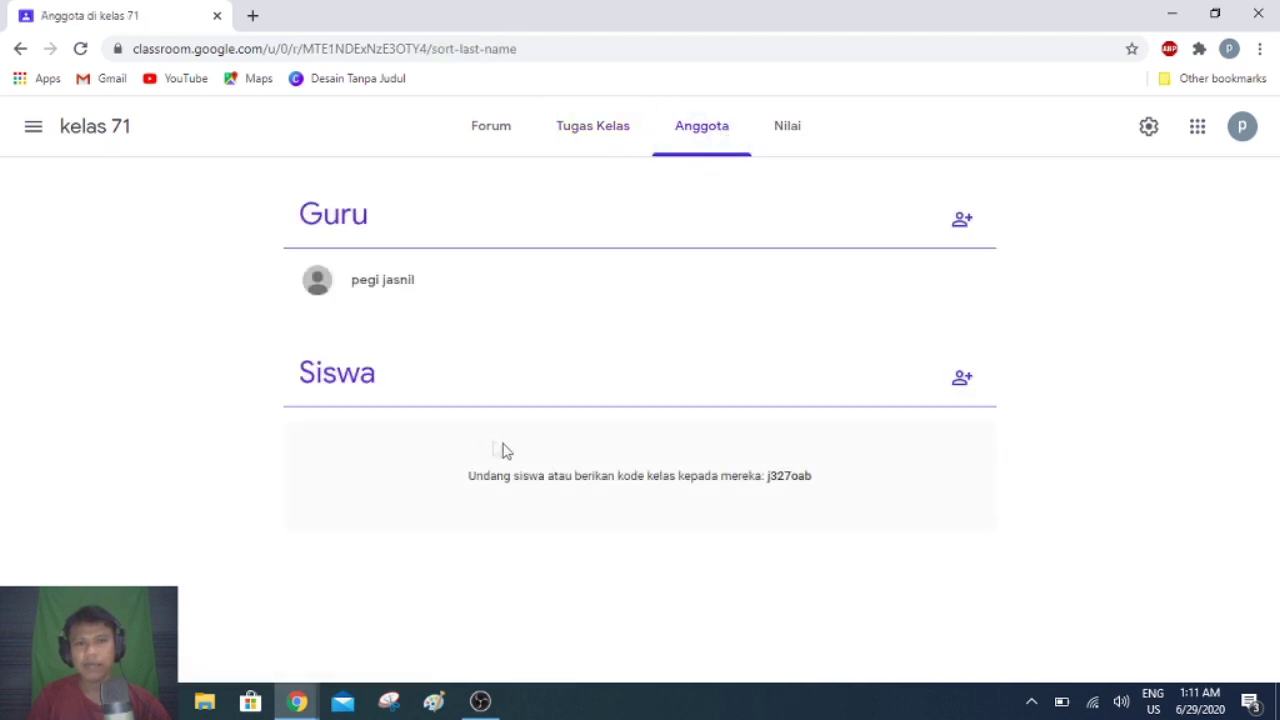
{"action": "left_click", "coordinate": [779, 143]}
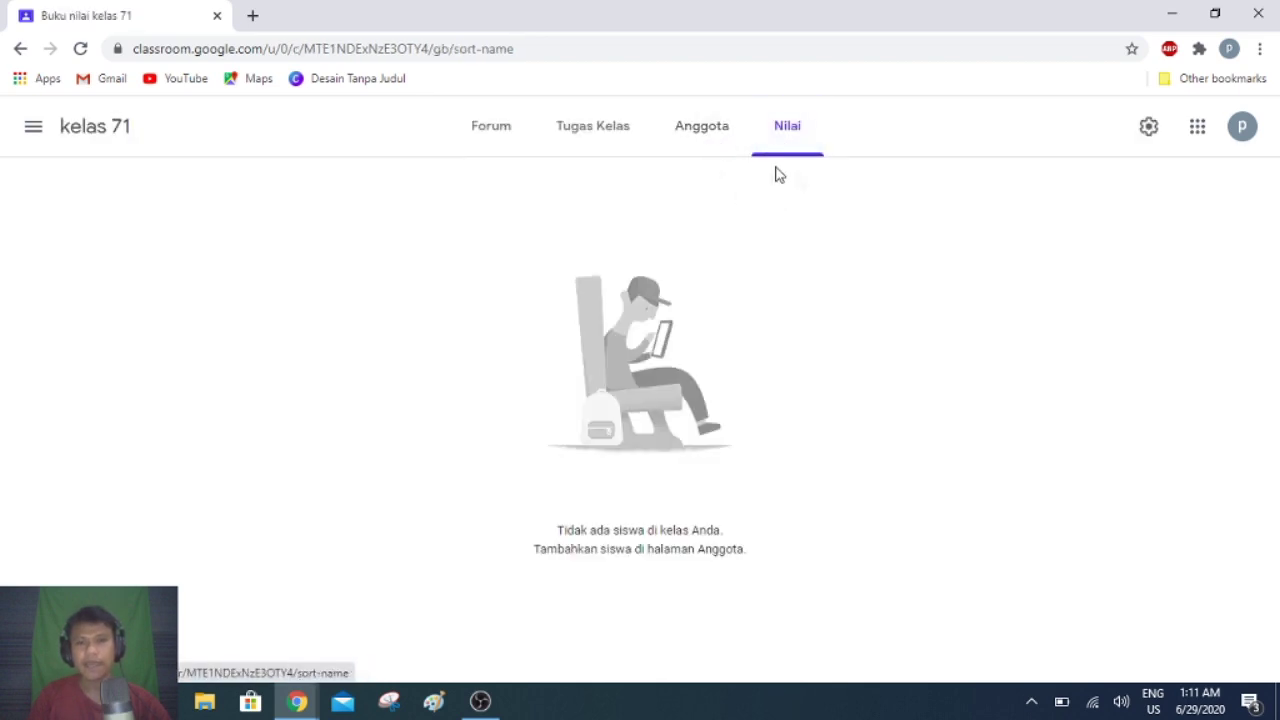
{"action": "left_click", "coordinate": [694, 137]}
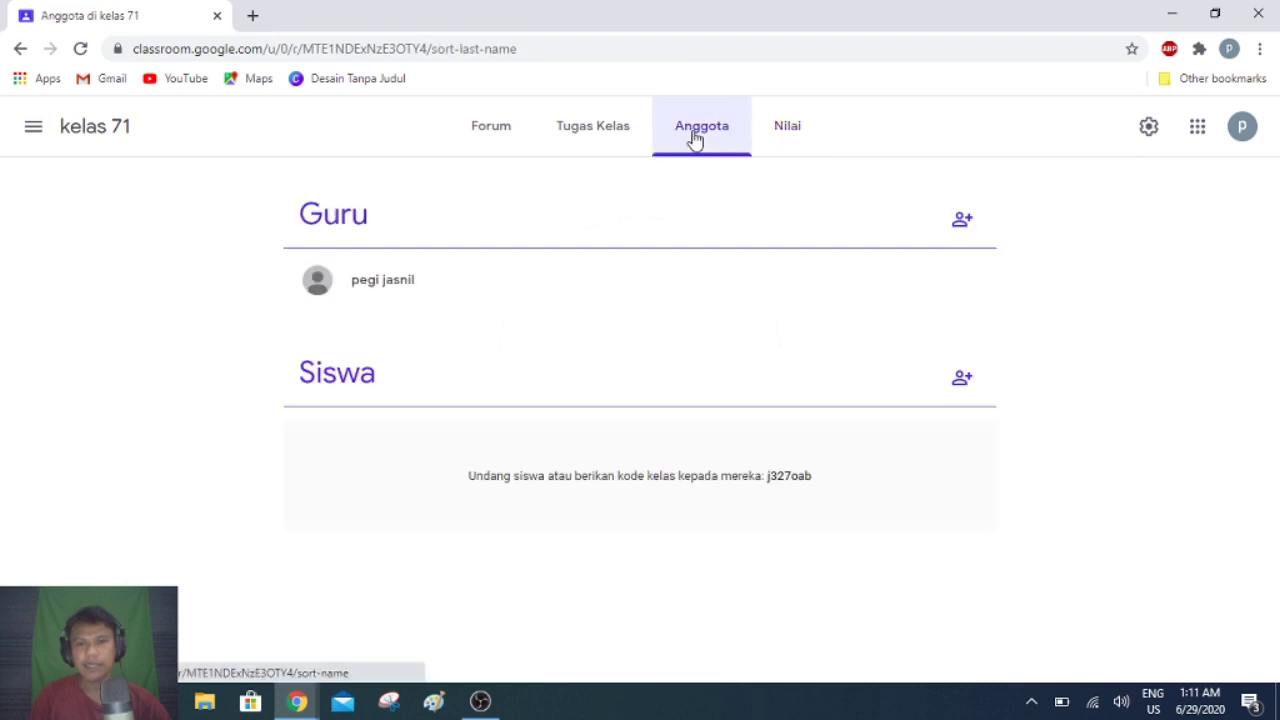
{"action": "left_click", "coordinate": [577, 137]}
{"action": "left_click", "coordinate": [517, 145]}
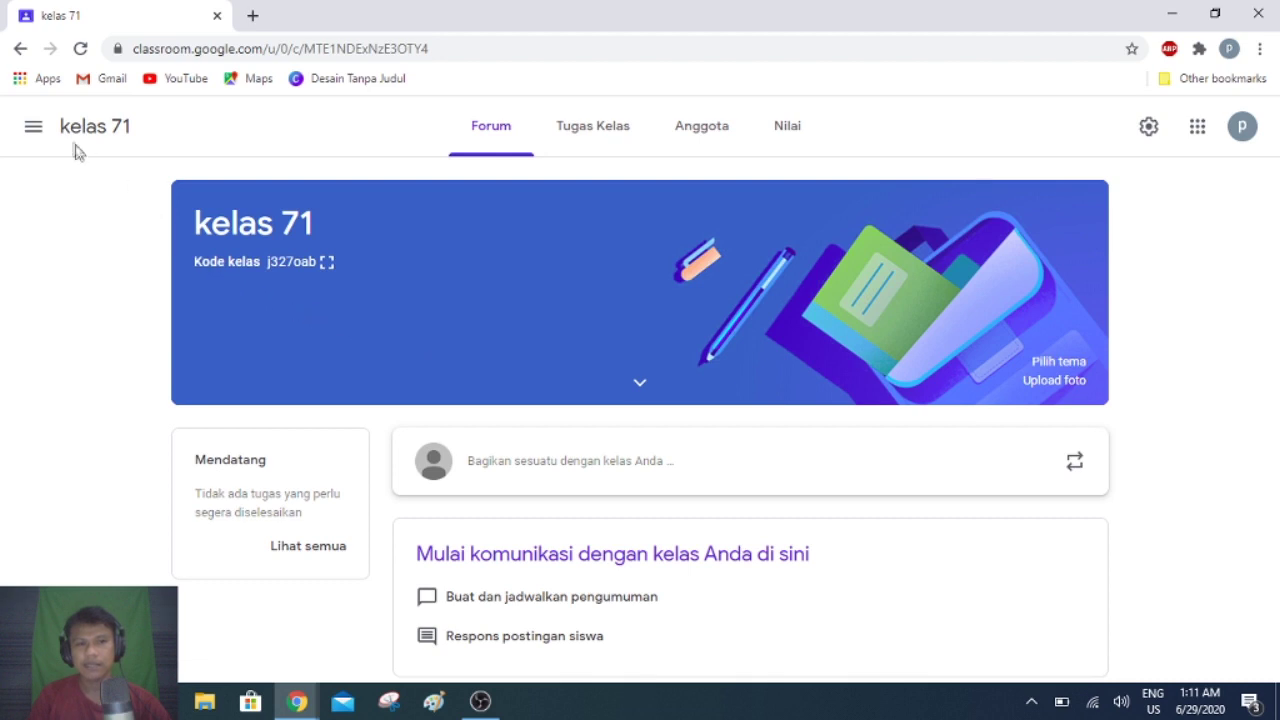
Leave kelas 71 and return to the overview of all classes.
{"action": "left_click", "coordinate": [33, 132]}
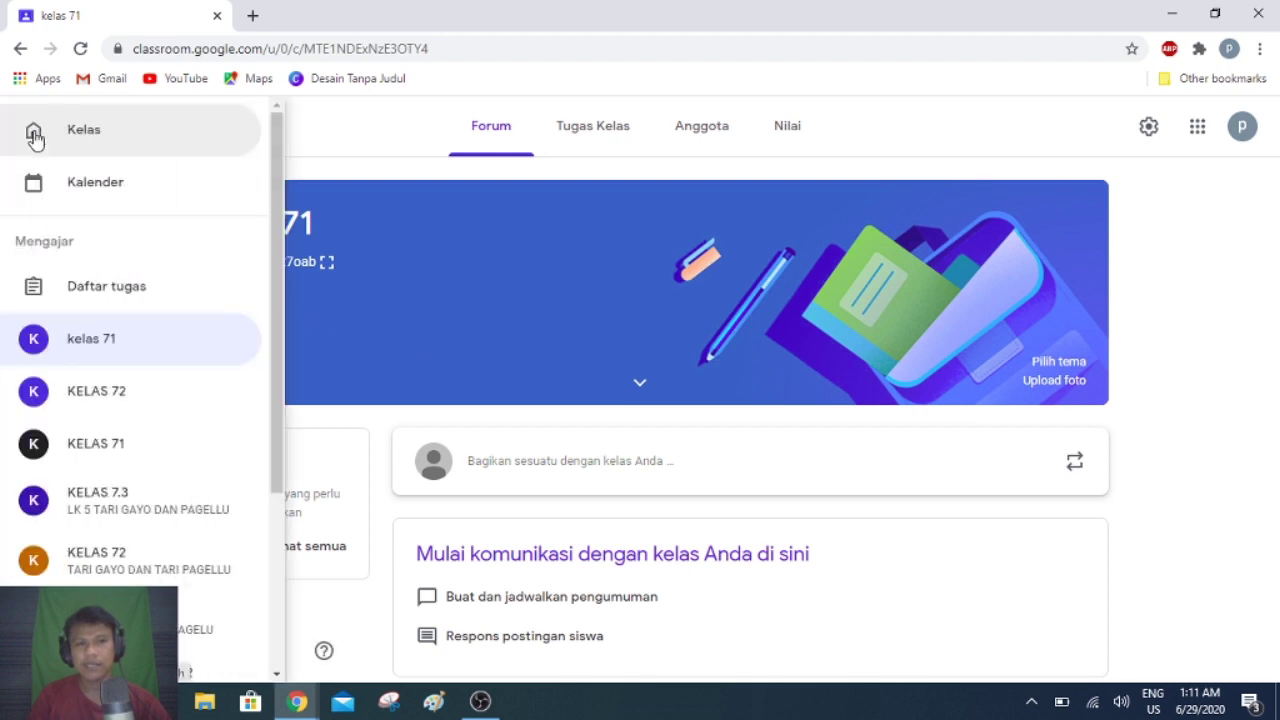
{"action": "left_click", "coordinate": [128, 148]}
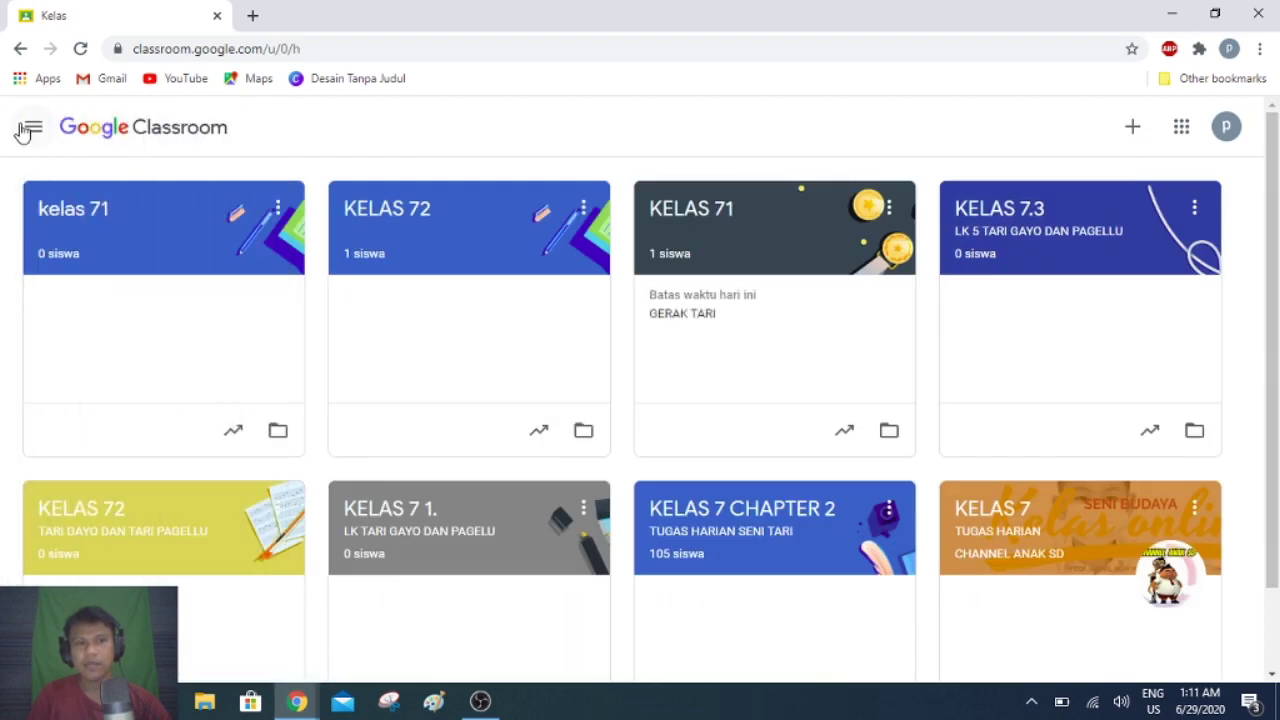
{"action": "left_click", "coordinate": [33, 128]}
{"action": "left_click", "coordinate": [86, 130]}
{"action": "left_click", "coordinate": [34, 128]}
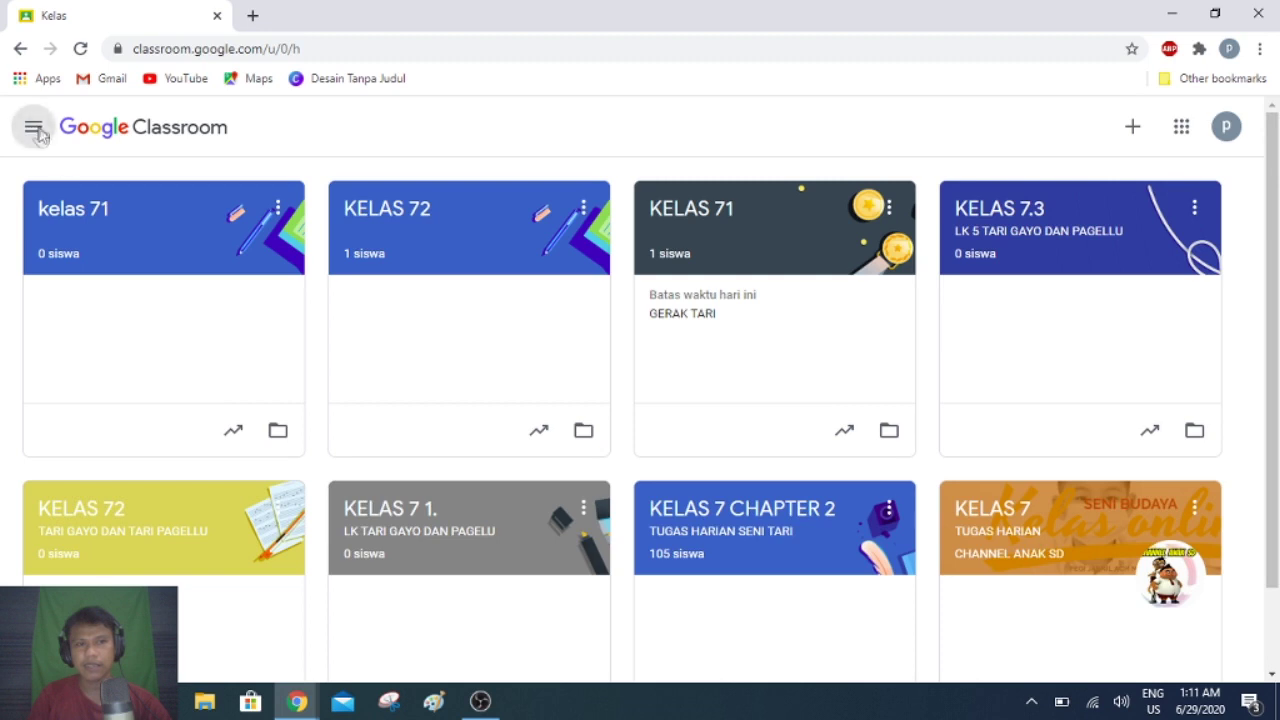
{"action": "left_click", "coordinate": [93, 133]}
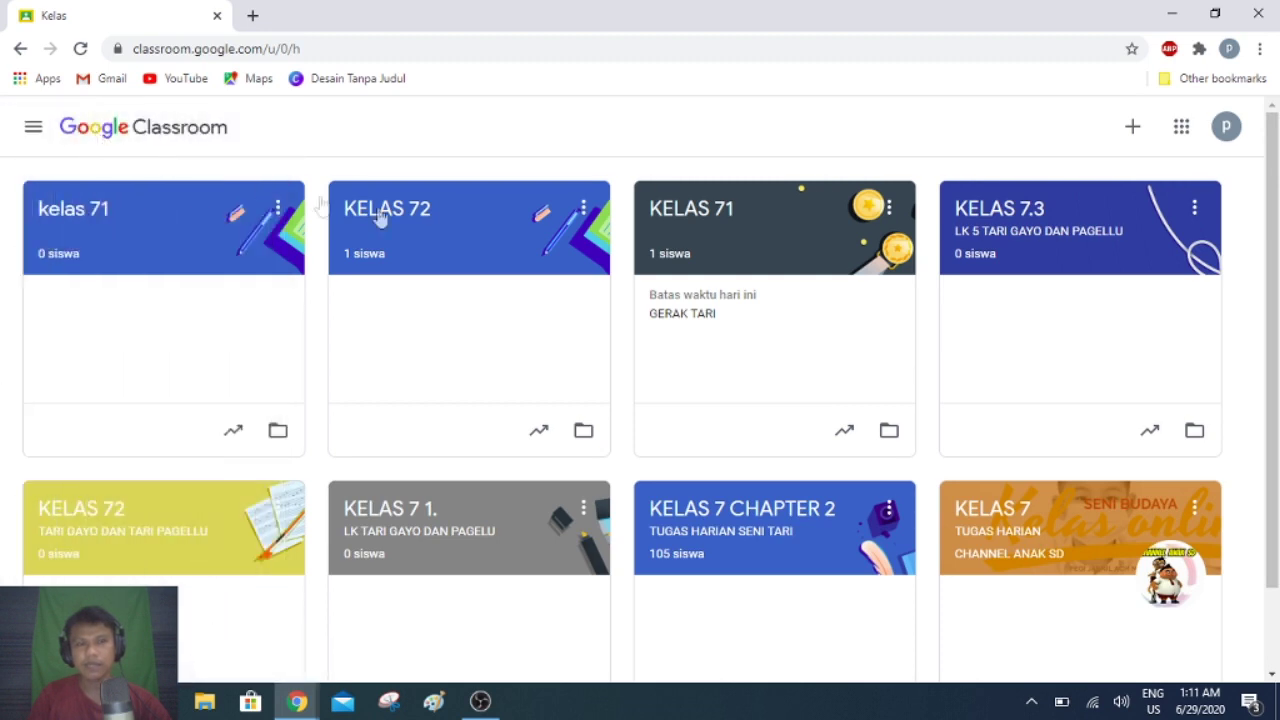
Start creating another class, accept the acknowledgement about using Classroom at a school and continue to the class form.
{"action": "left_click", "coordinate": [1133, 128]}
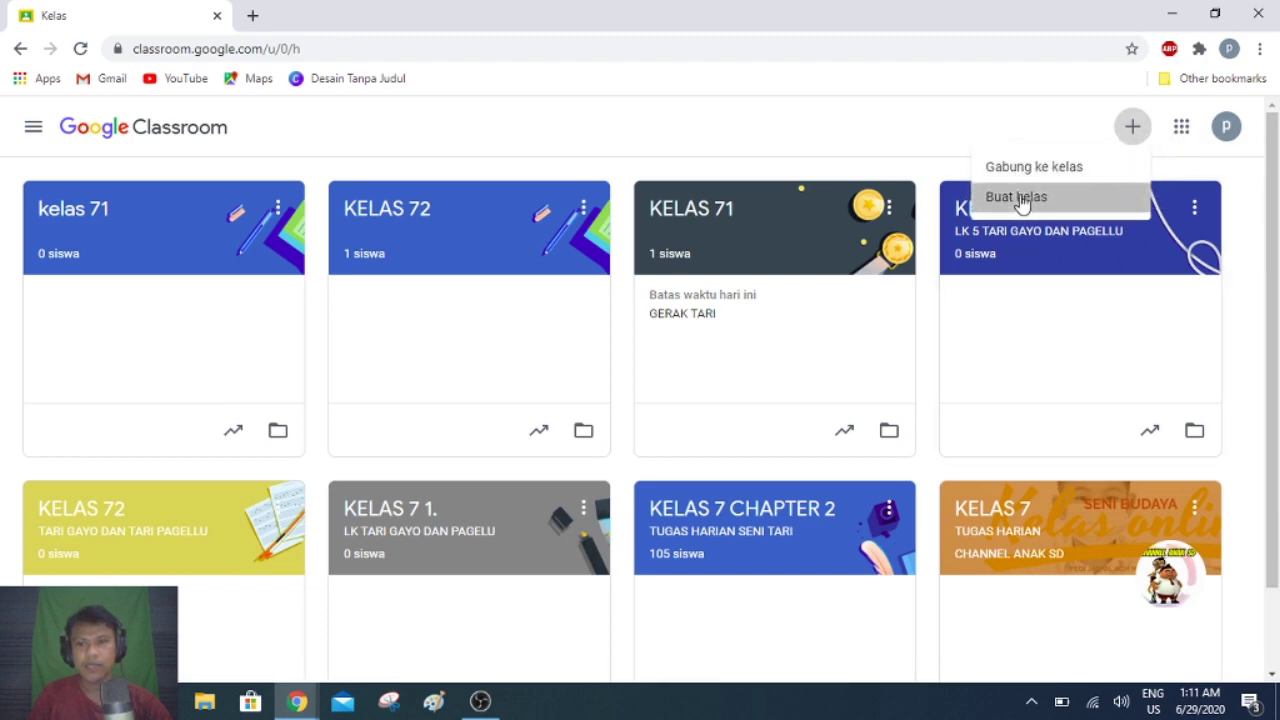
{"action": "left_click", "coordinate": [1022, 200]}
{"action": "left_click", "coordinate": [543, 528]}
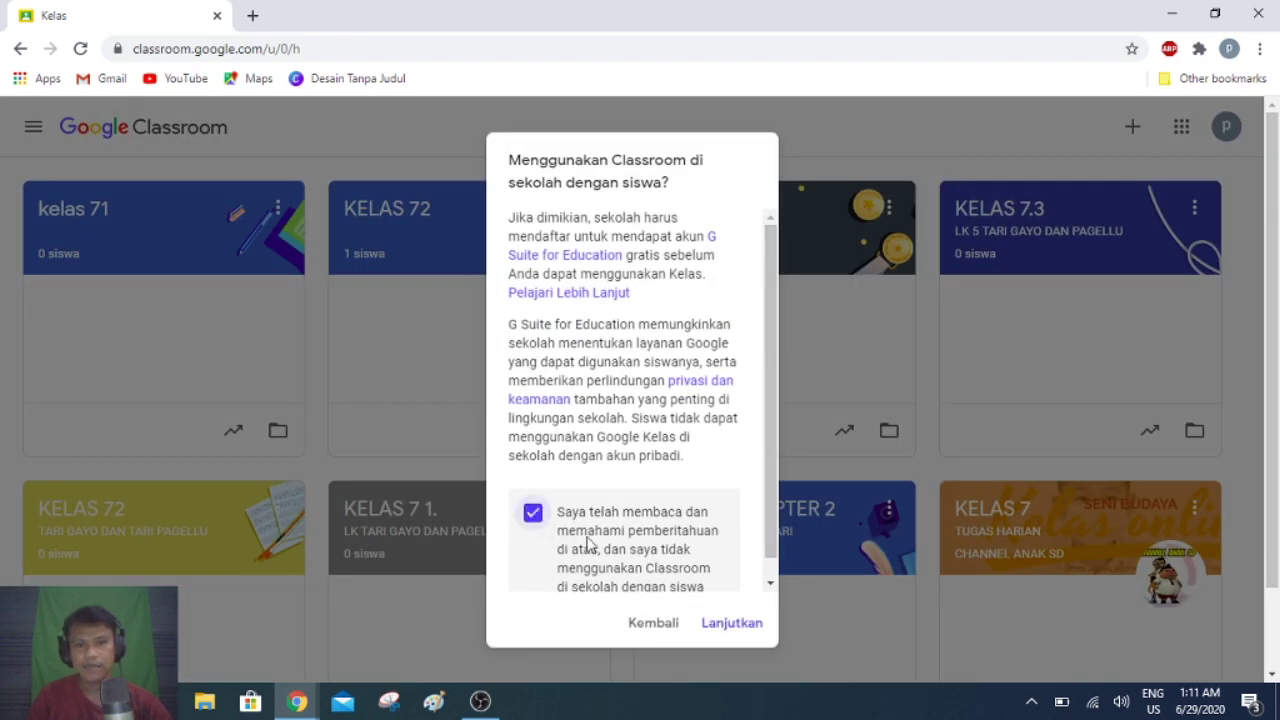
{"action": "scroll", "coordinate": [706, 543], "scroll_direction": "down", "scroll_amount": 3}
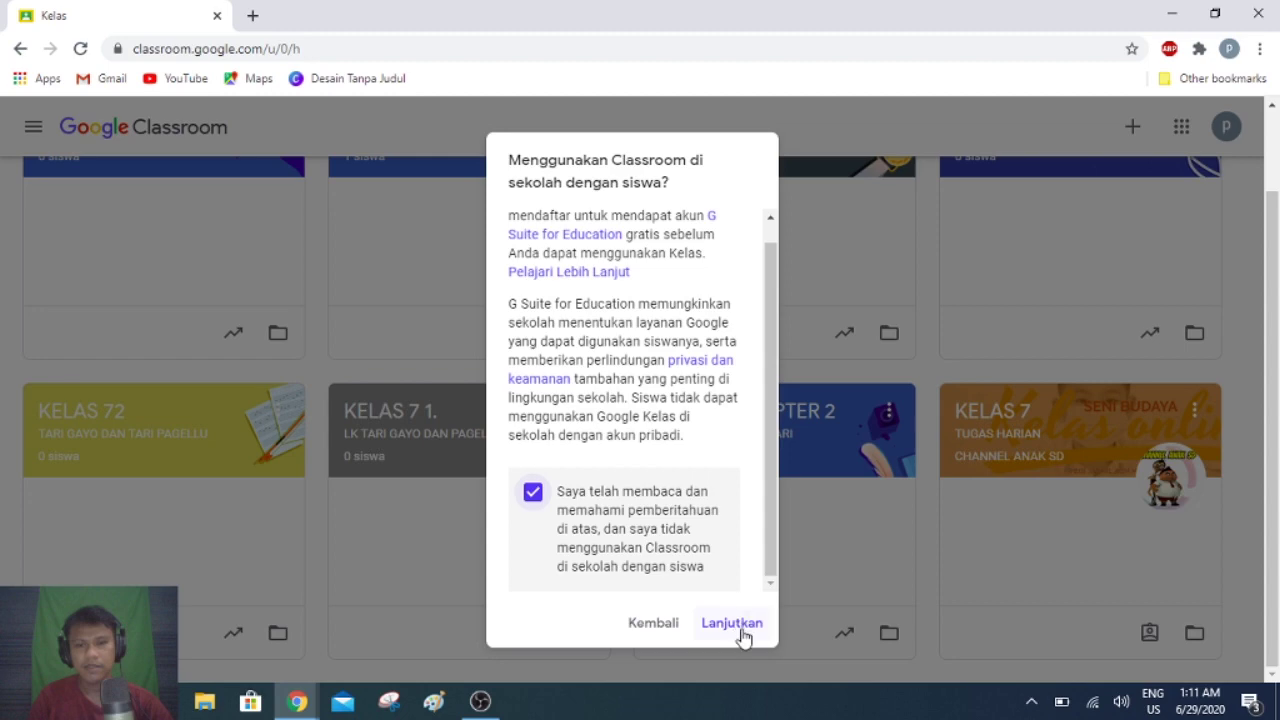
{"action": "left_click", "coordinate": [731, 623]}
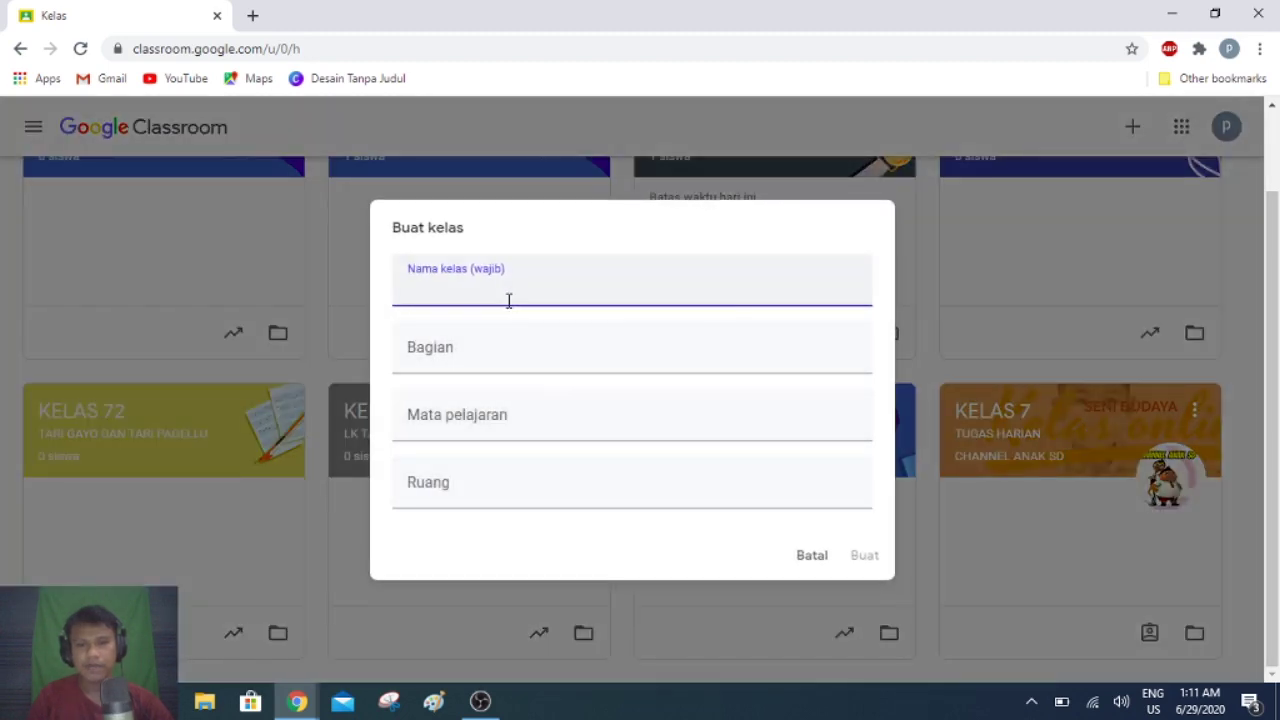
Create the class with the name kelas 72, the subject seni budaya and the room 2.
{"action": "type", "text": "kelas 72"}
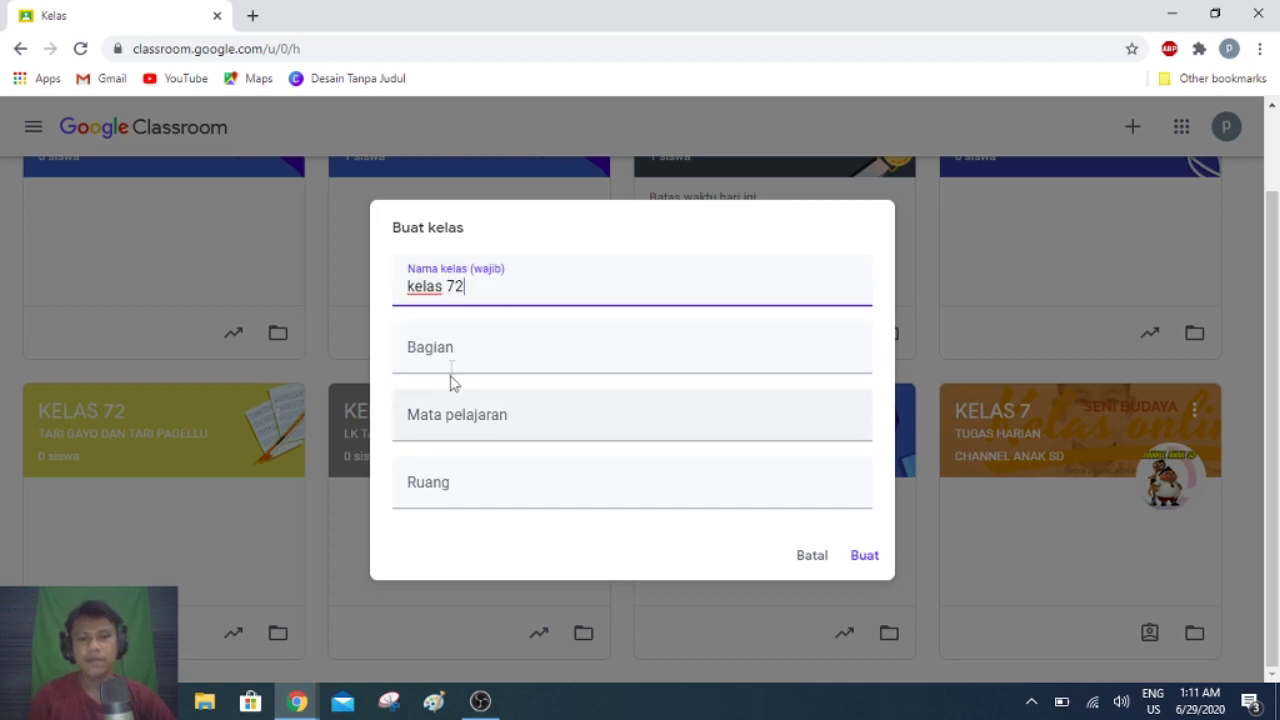
{"action": "left_click", "coordinate": [449, 413]}
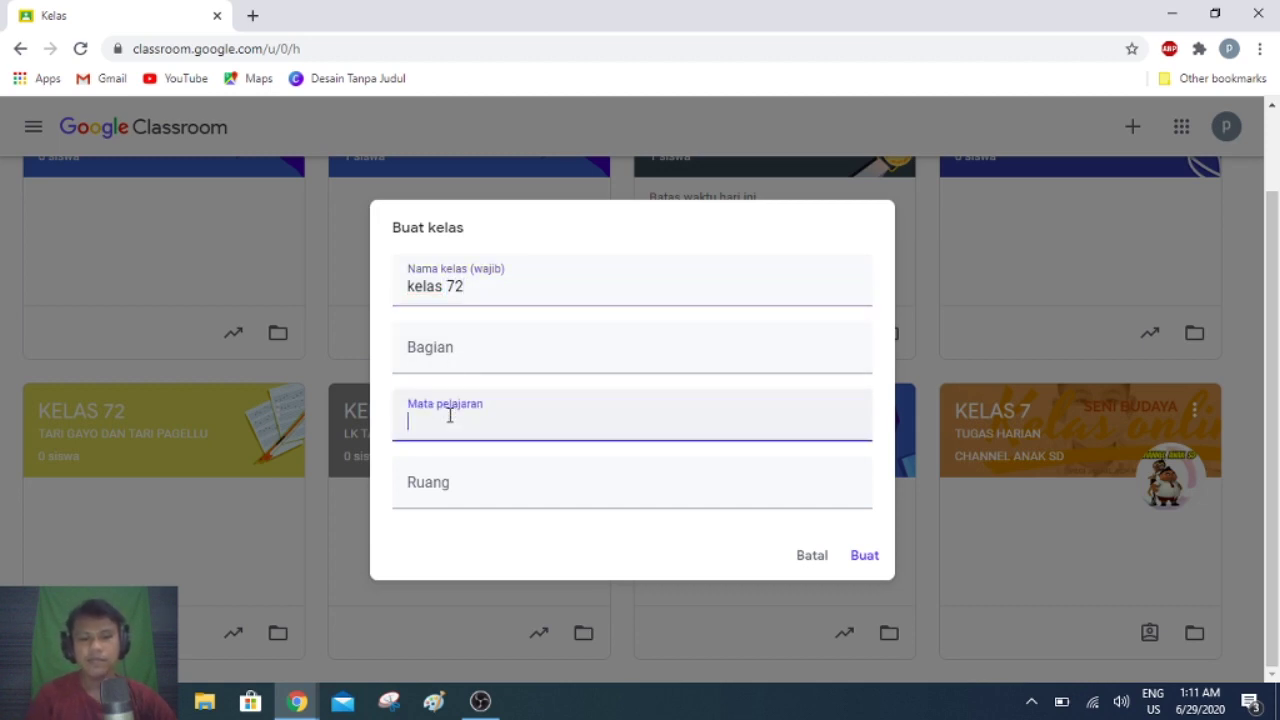
{"action": "type", "text": "seni budaya"}
{"action": "left_click", "coordinate": [444, 489]}
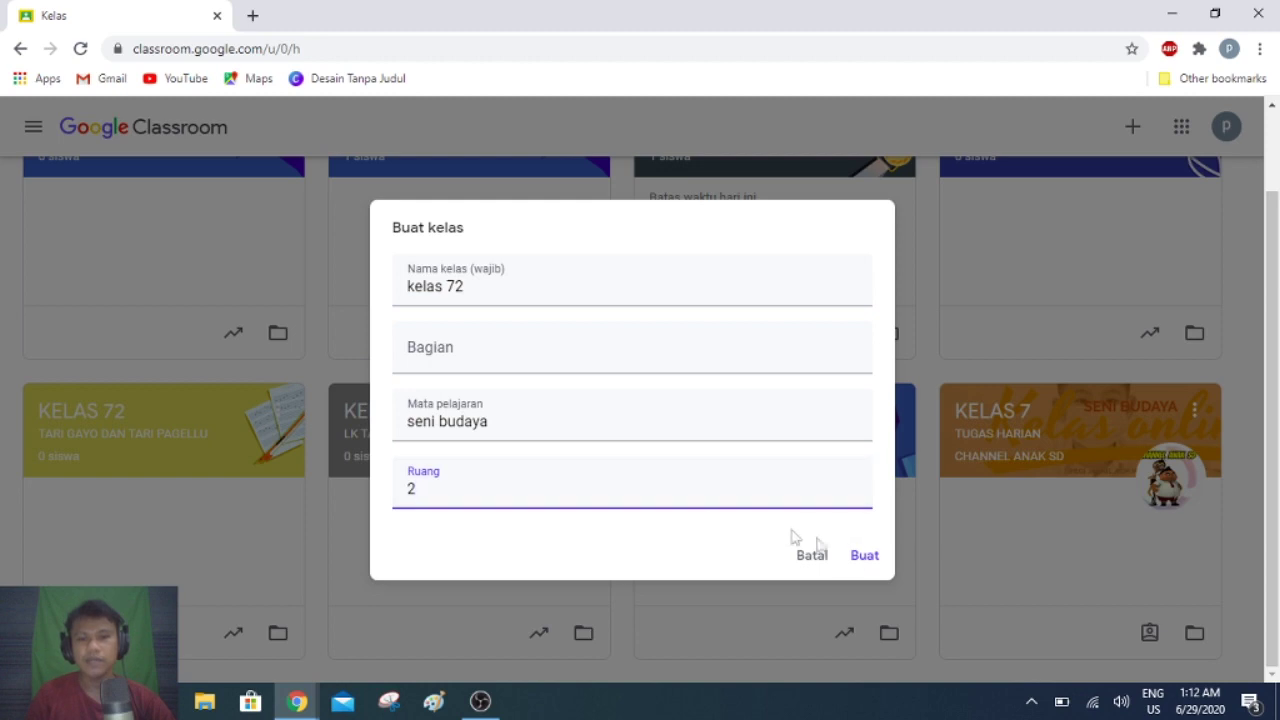
{"action": "left_click", "coordinate": [867, 557]}
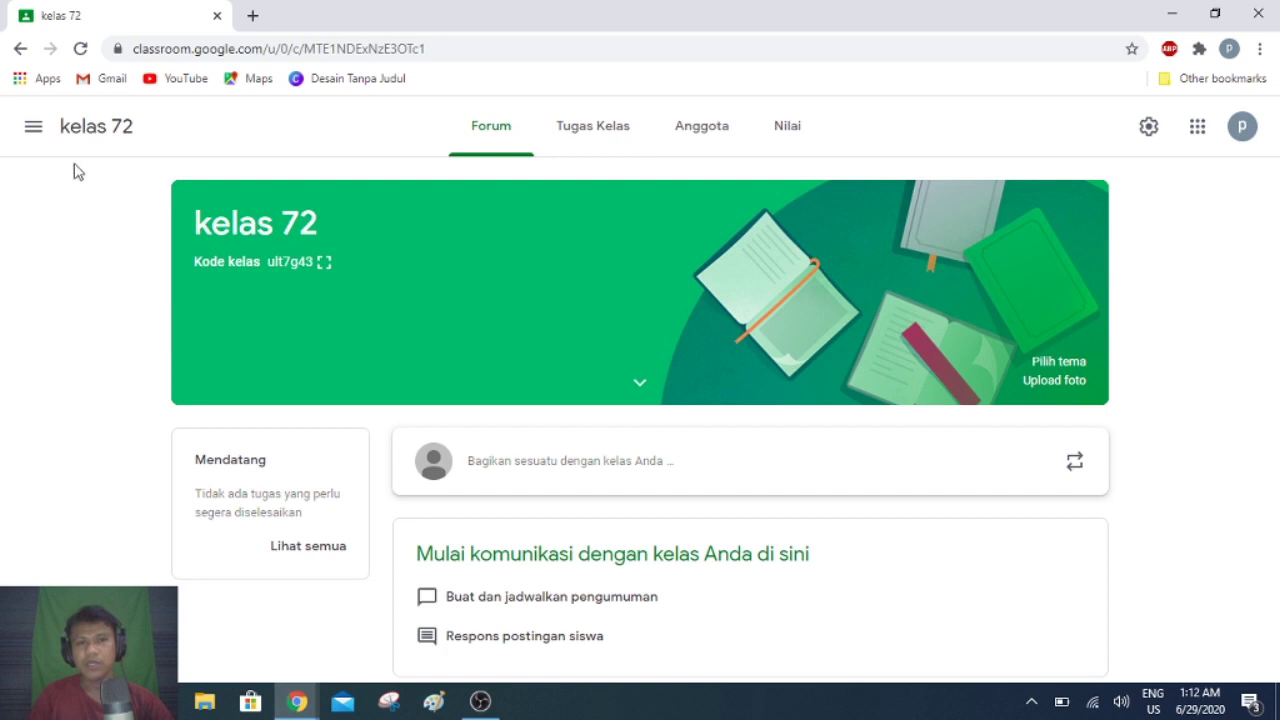
Return from kelas 72 to the class overview, view kelas 71 and go back to the overview.
{"action": "left_click", "coordinate": [33, 132]}
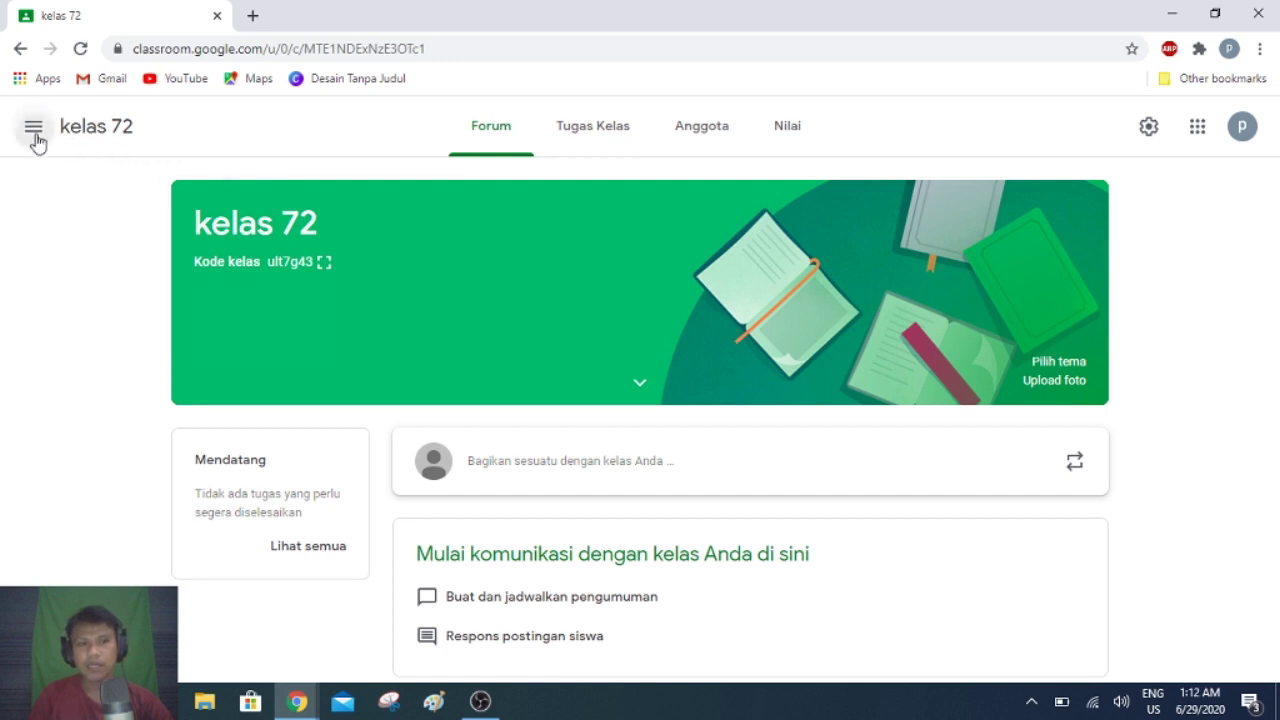
{"action": "left_click", "coordinate": [88, 148]}
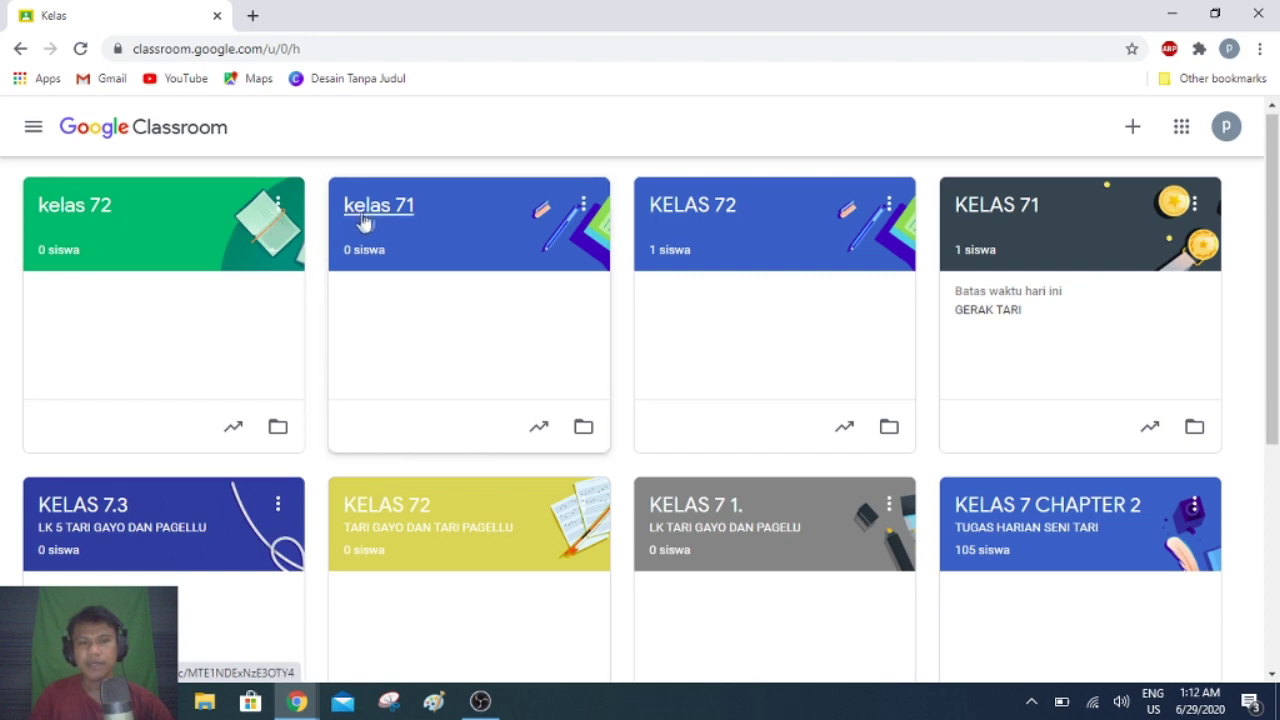
{"action": "left_click", "coordinate": [376, 210]}
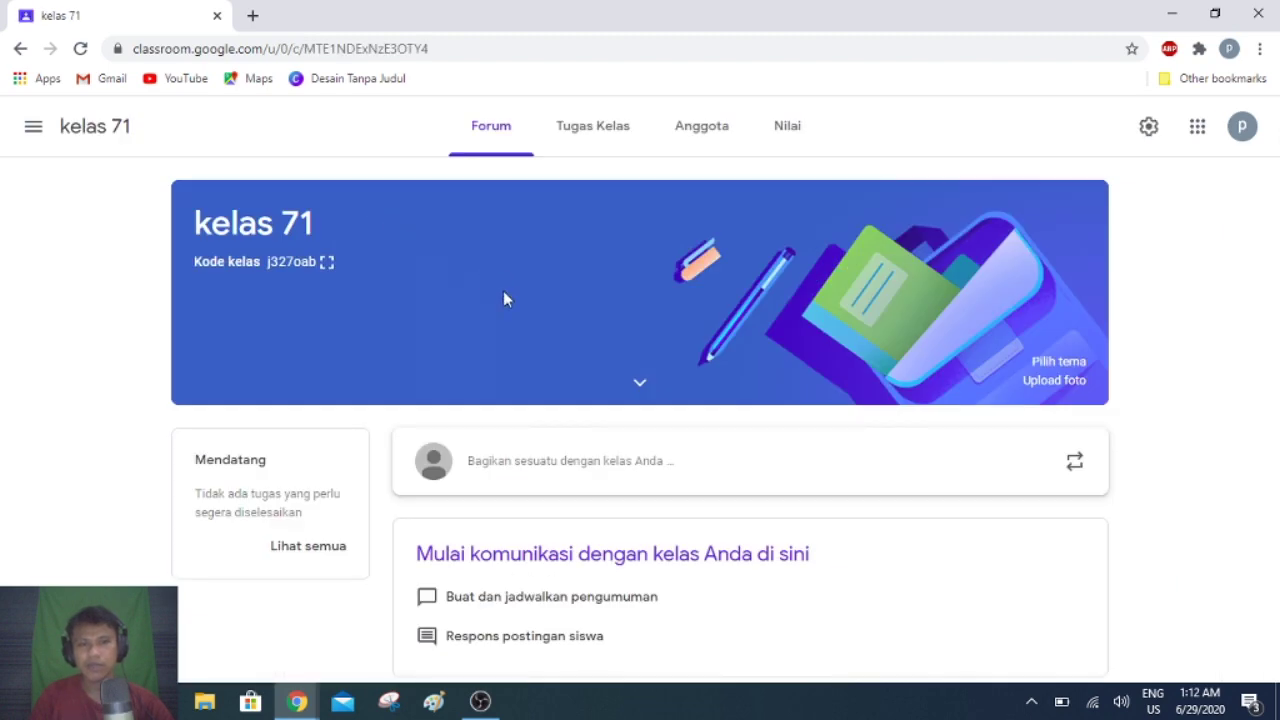
{"action": "left_click", "coordinate": [35, 132]}
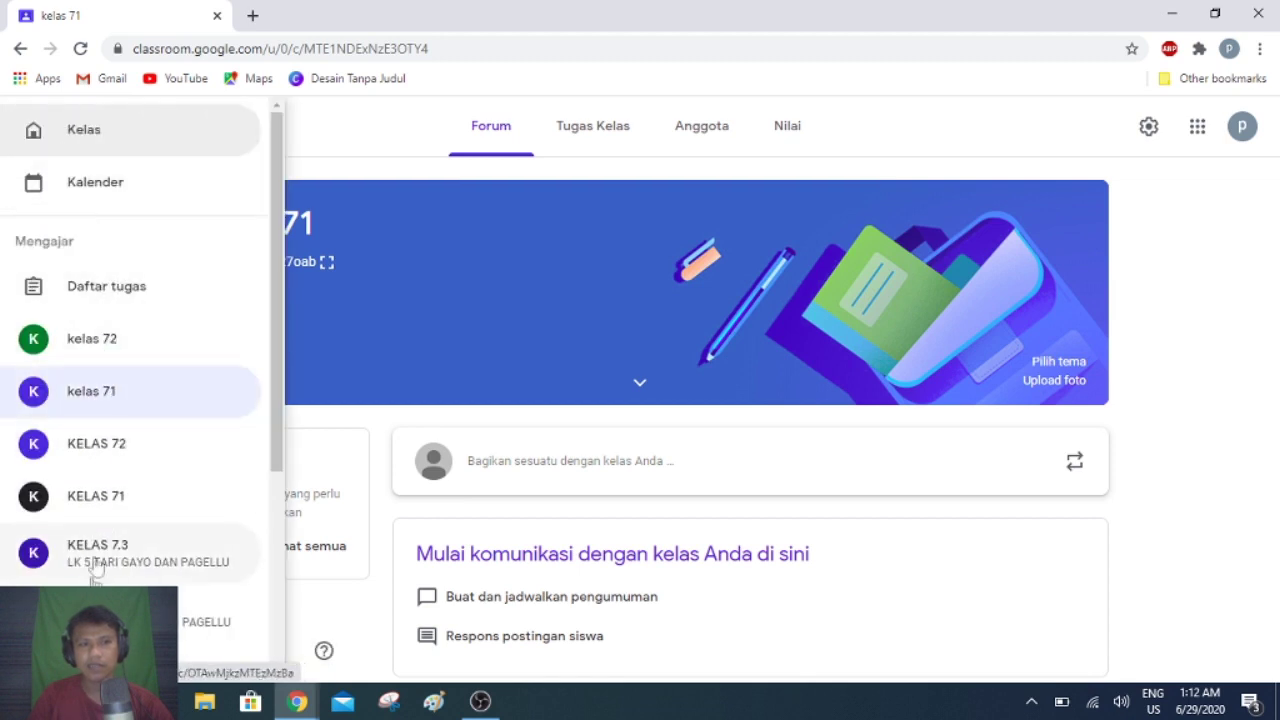
{"action": "left_click", "coordinate": [32, 132]}
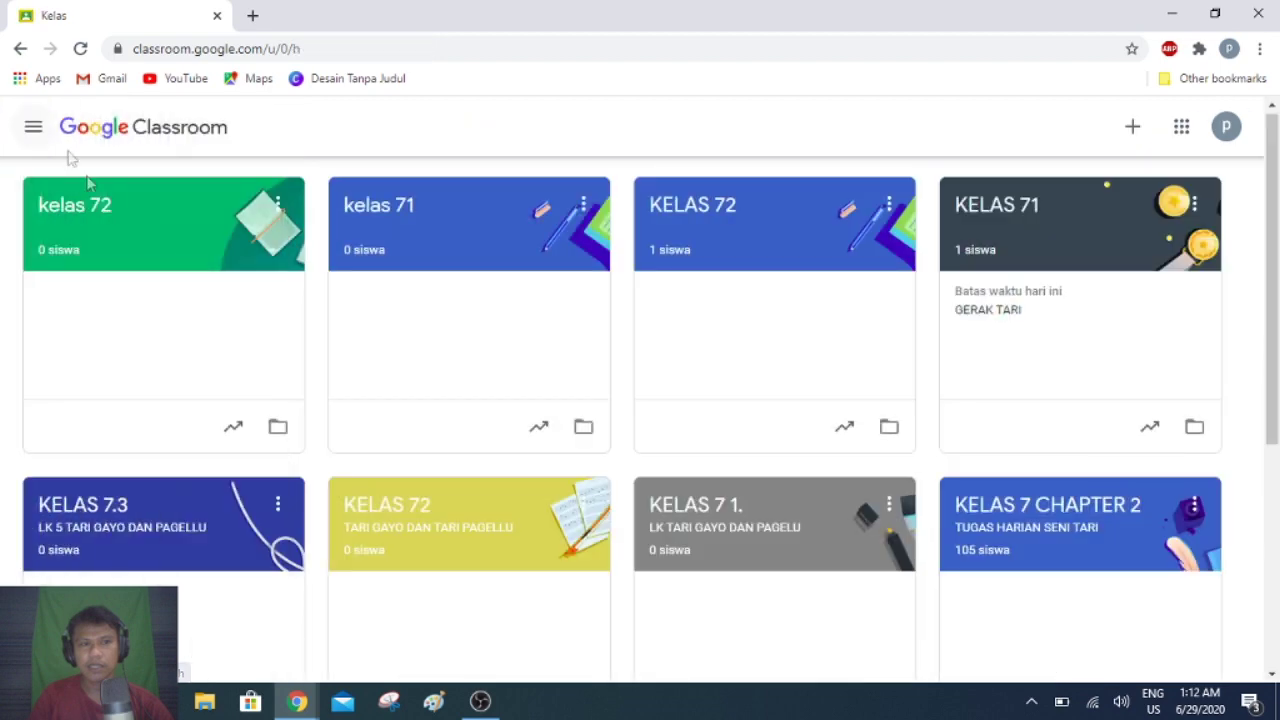
Switch to kelas 71 and from there to kelas 72 using the list of taught classes, and return to the class overview.
{"action": "left_click", "coordinate": [31, 123]}
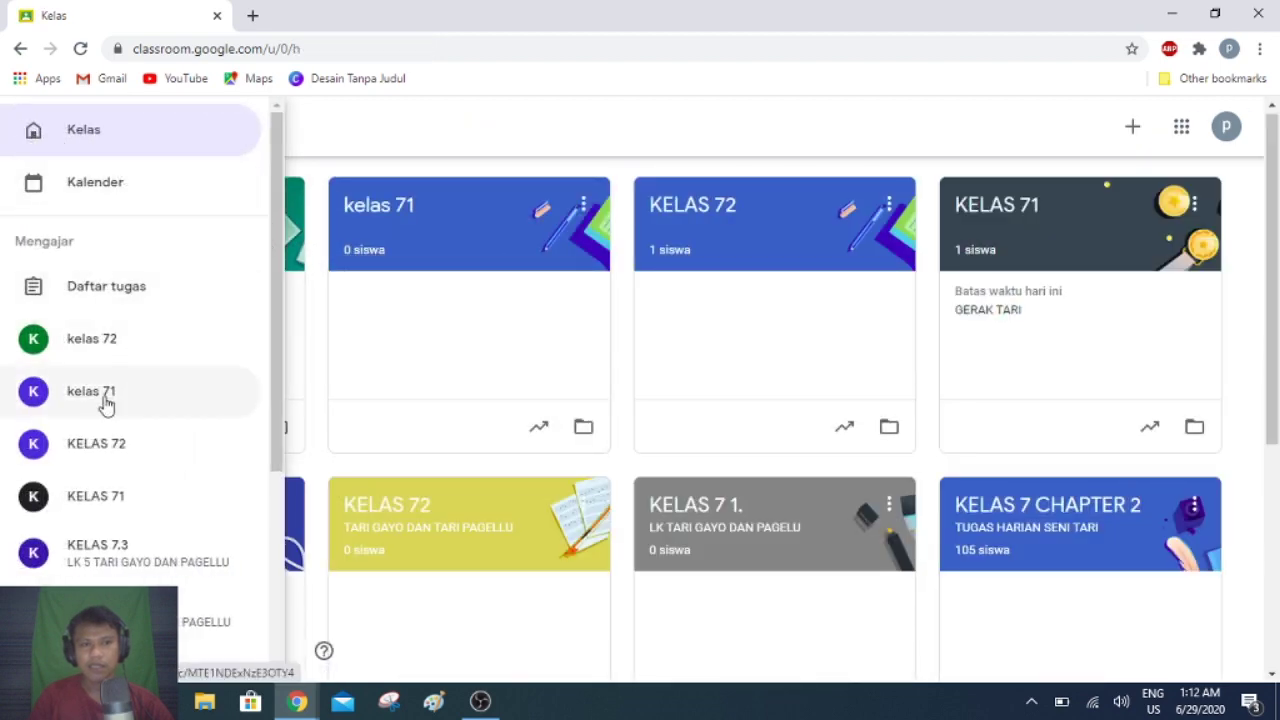
{"action": "left_click", "coordinate": [84, 390]}
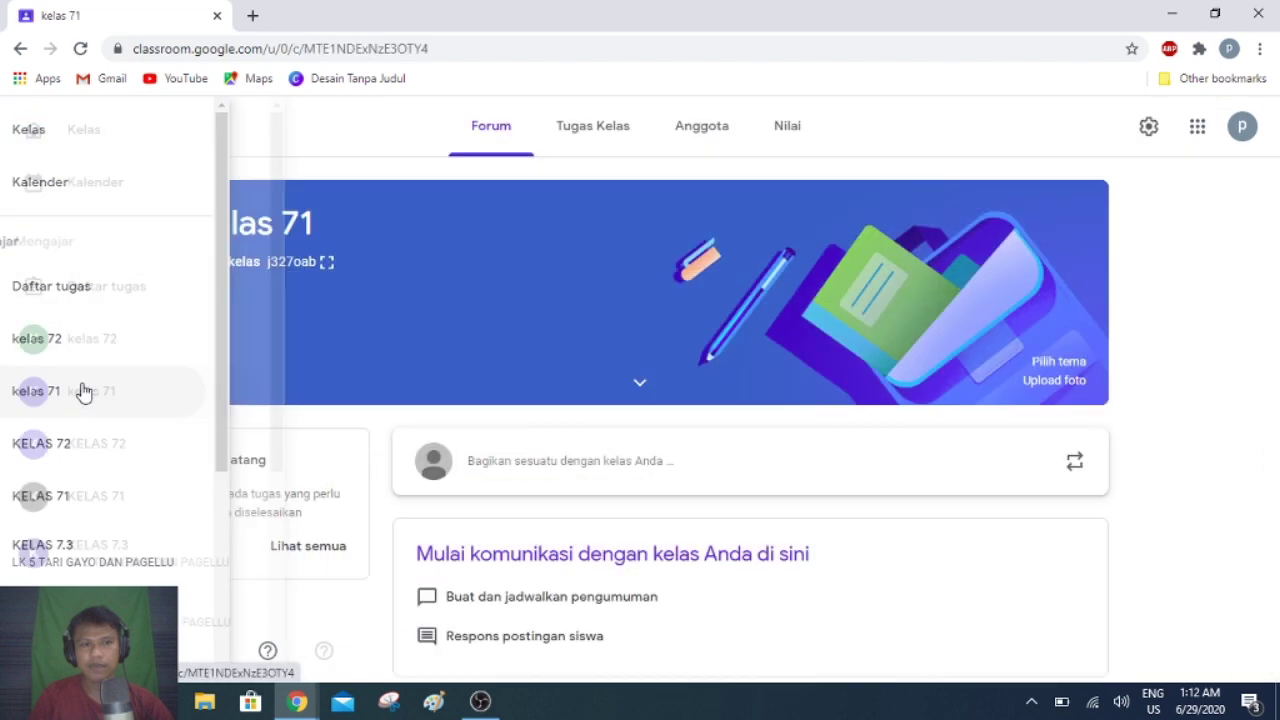
{"action": "left_click", "coordinate": [32, 132]}
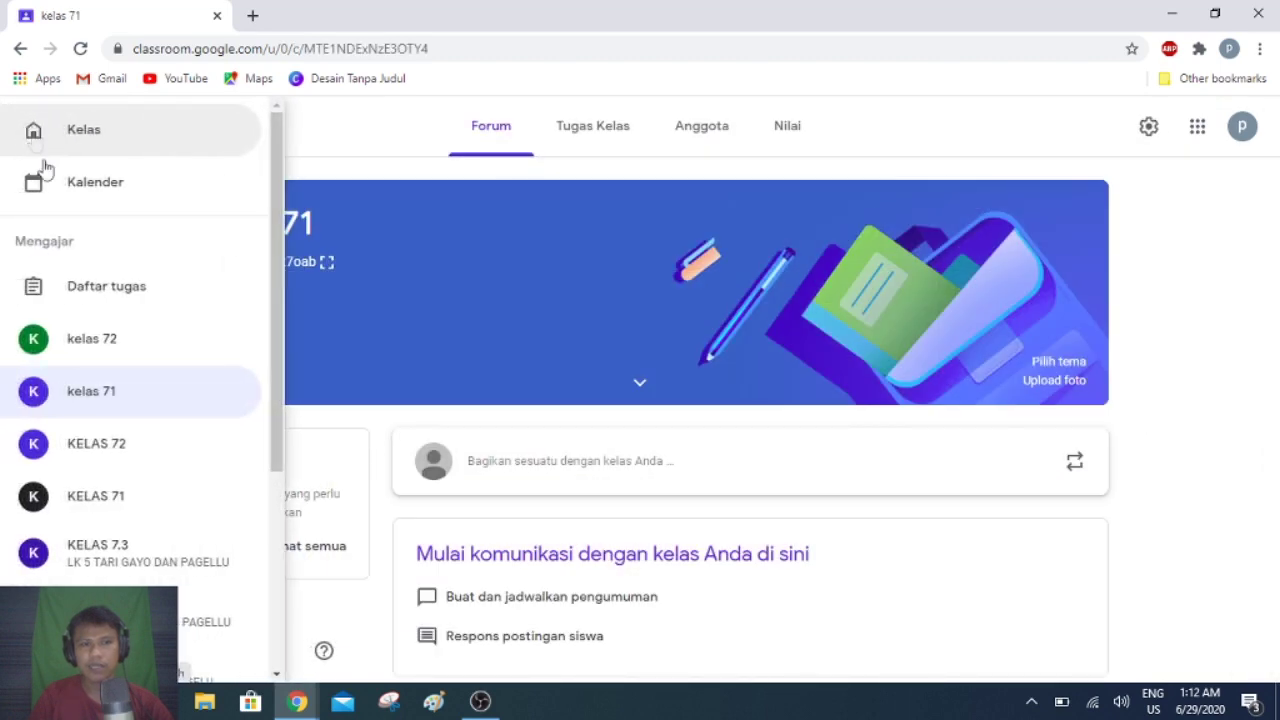
{"action": "left_click", "coordinate": [85, 355]}
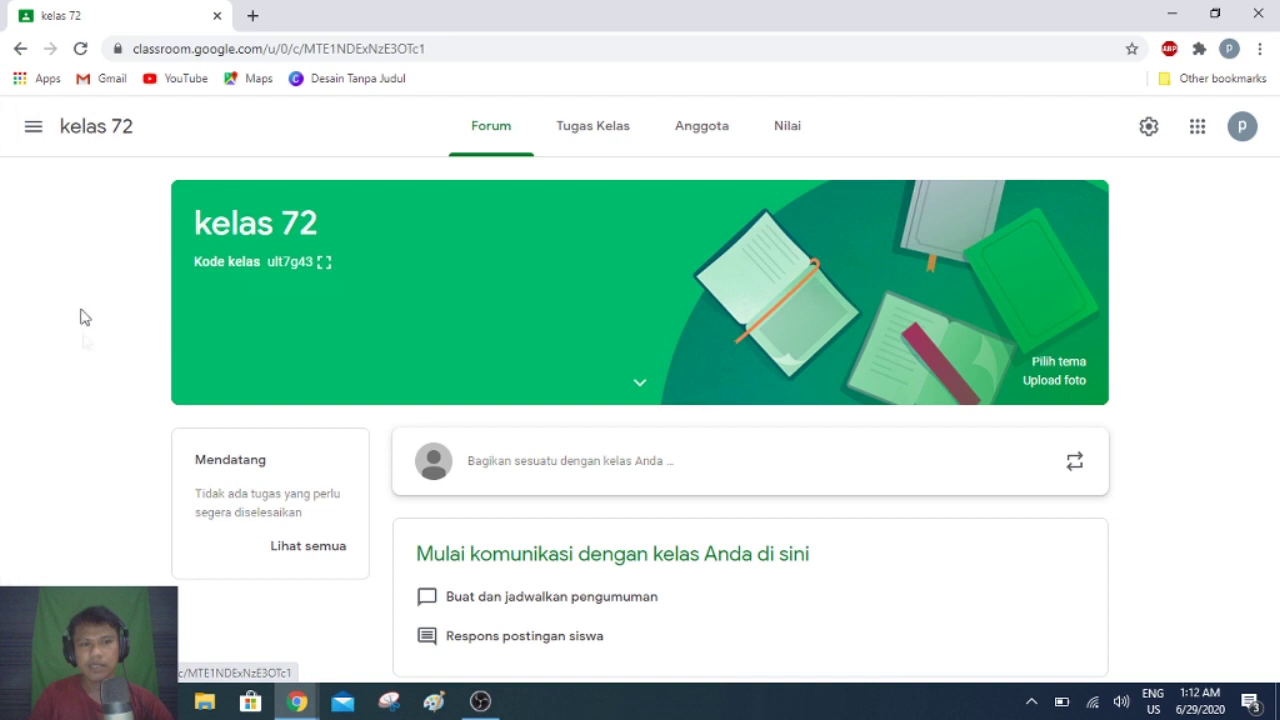
{"action": "left_click", "coordinate": [32, 128]}
{"action": "left_click", "coordinate": [72, 146]}
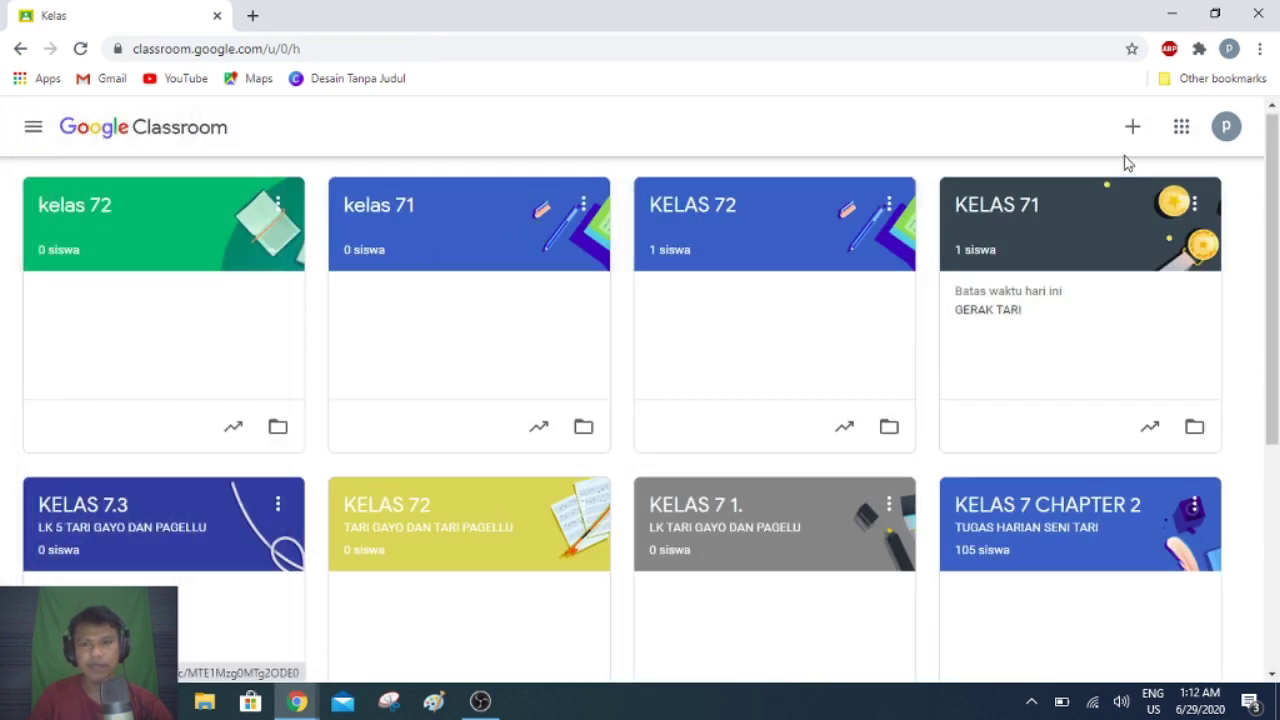
Open the Tugas Kelas page of kelas 71.
{"action": "left_click", "coordinate": [32, 128]}
{"action": "left_click", "coordinate": [80, 395]}
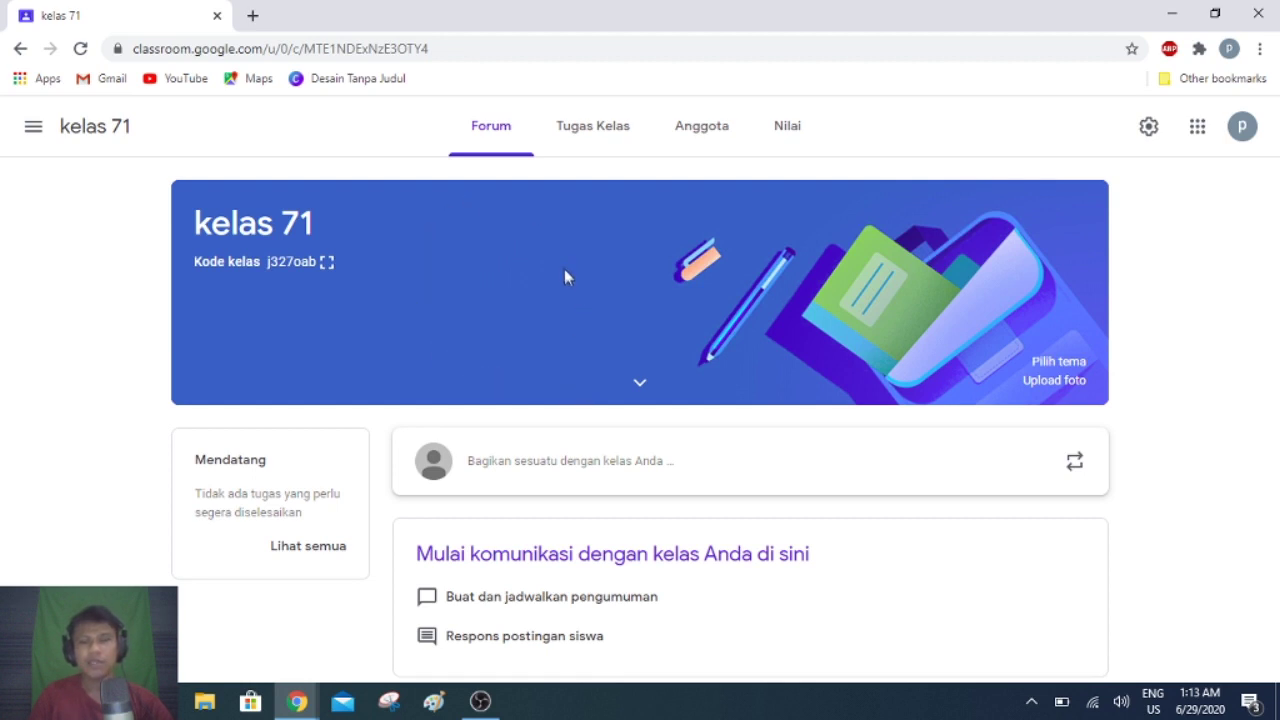
{"action": "left_click", "coordinate": [571, 143]}
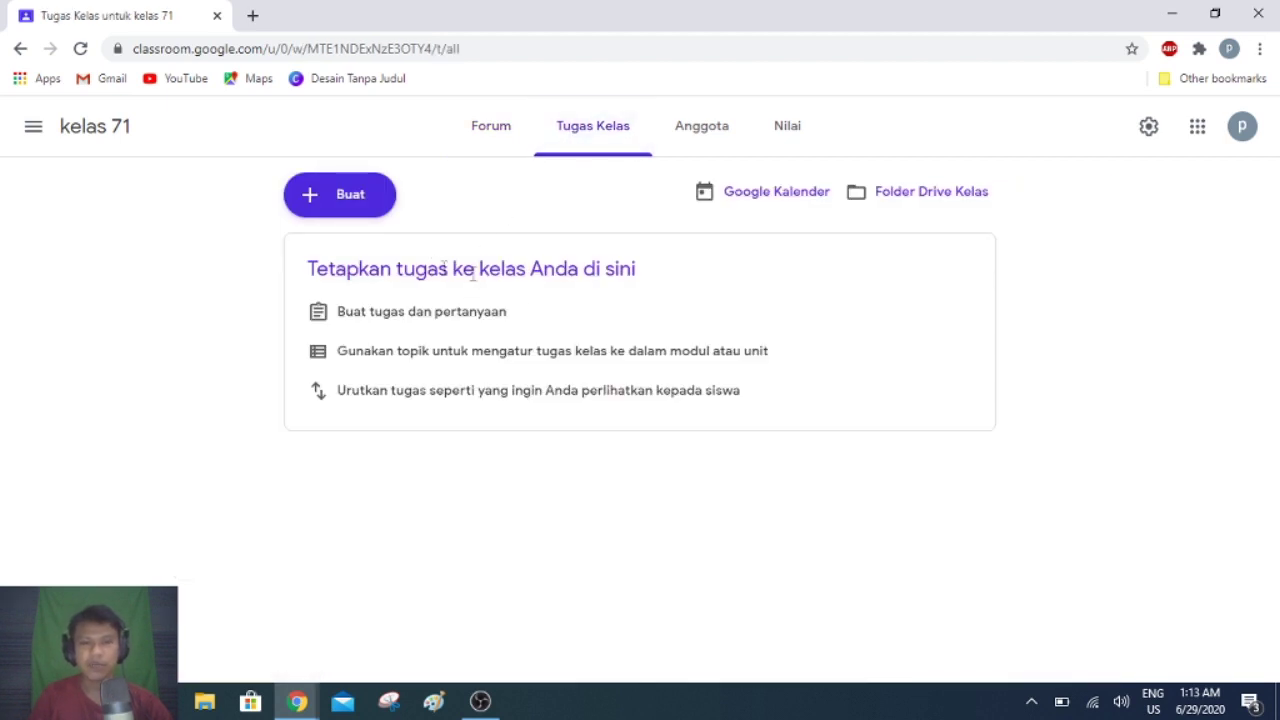
Create a new Tugas for kelas 71 and title it "tugas seni musik tradisional".
{"action": "left_click", "coordinate": [600, 140]}
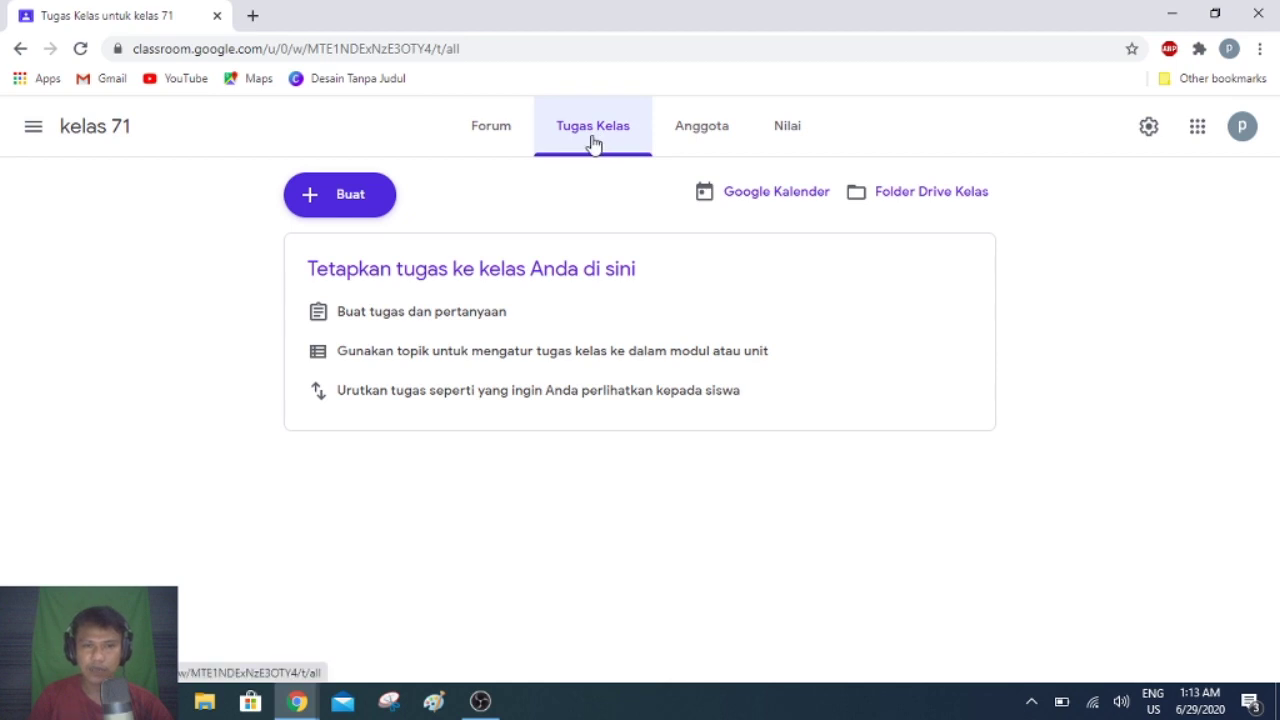
{"action": "left_click", "coordinate": [337, 199]}
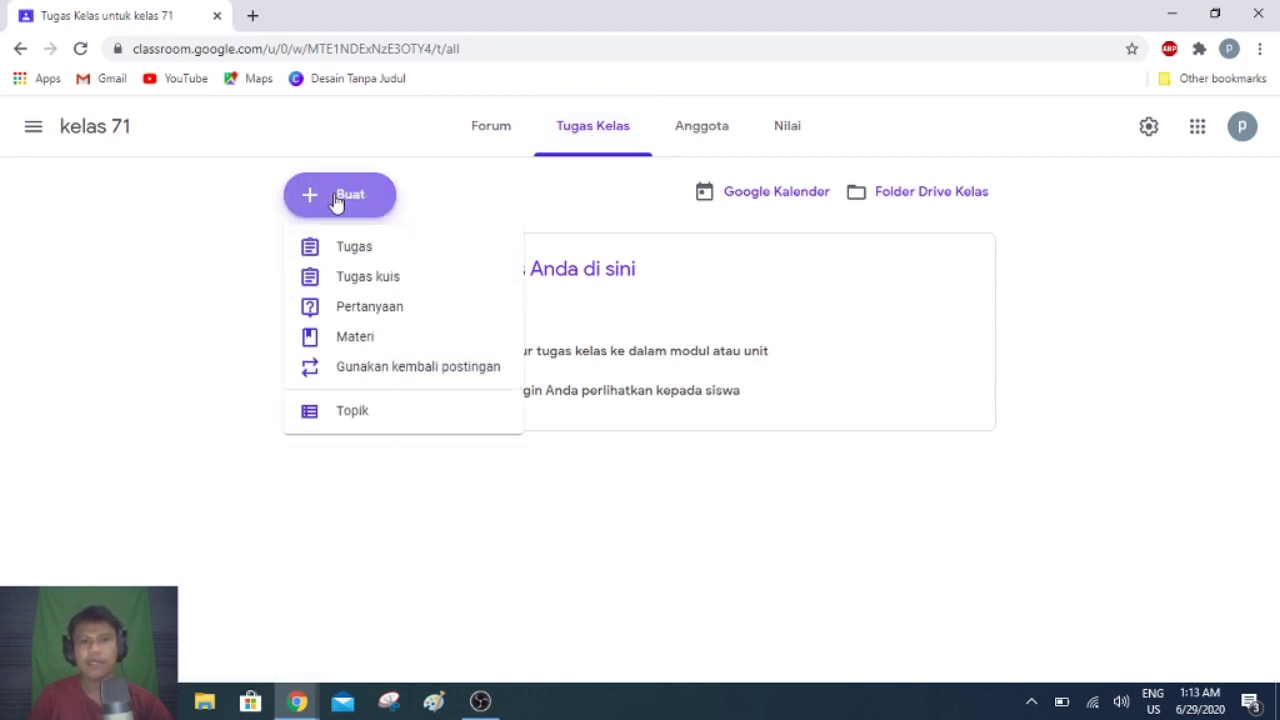
{"action": "left_click", "coordinate": [340, 250]}
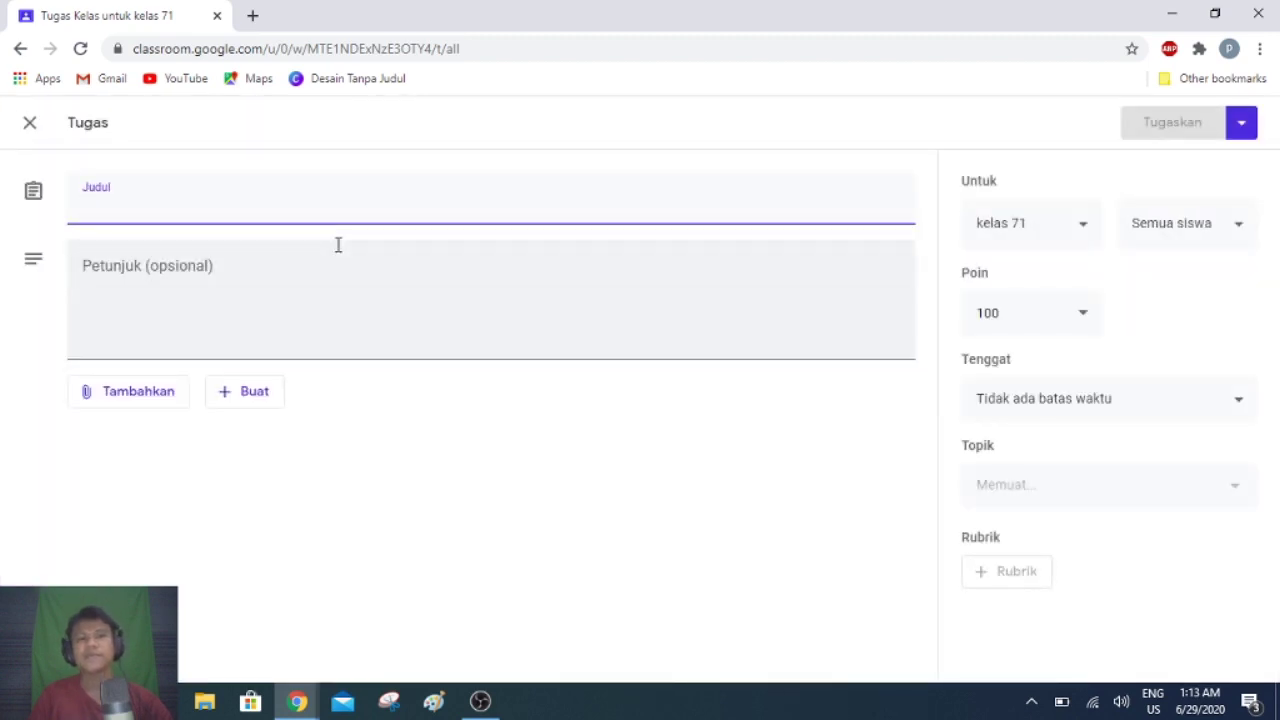
{"action": "type", "text": "seni musik t"}
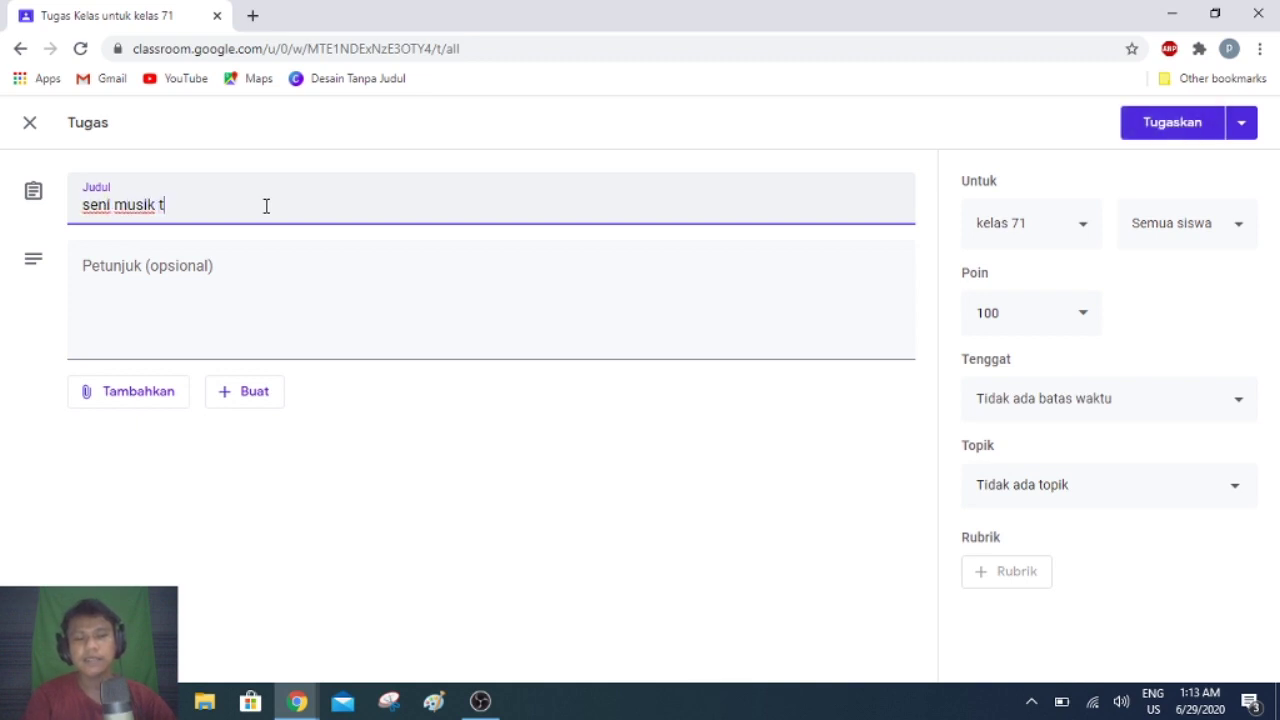
{"action": "type", "text": "radisional"}
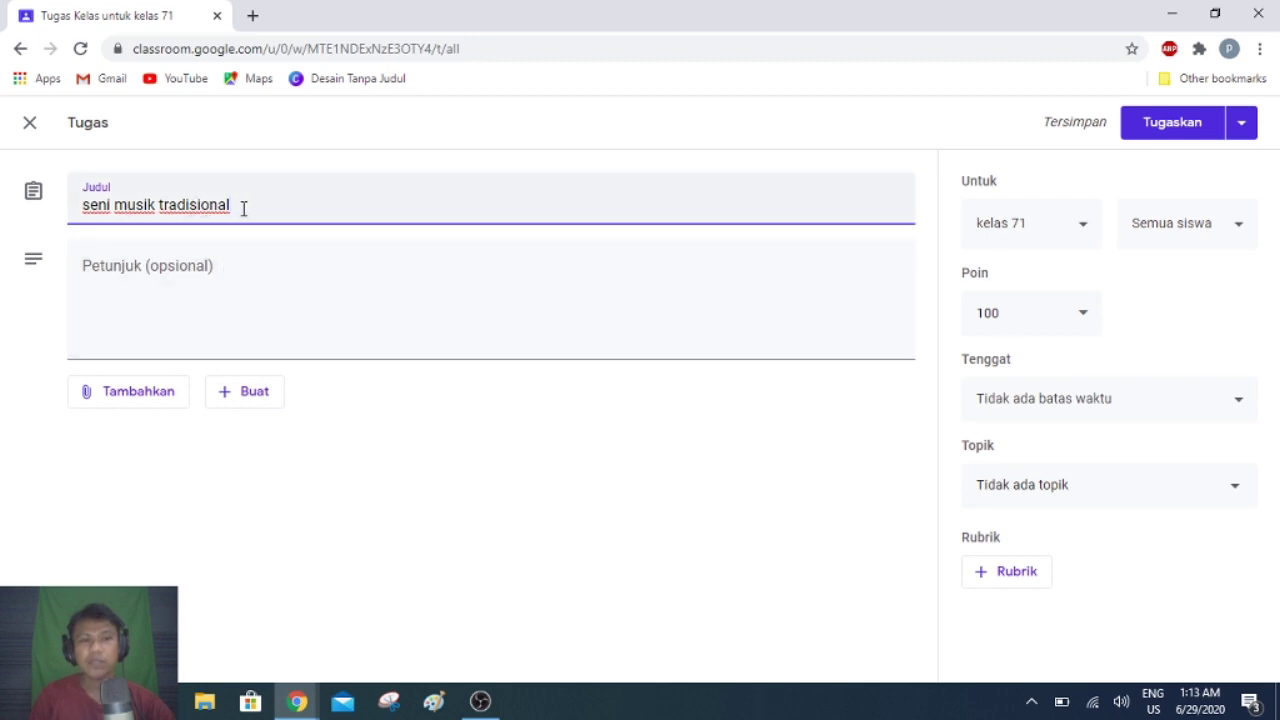
{"action": "left_click", "coordinate": [86, 210]}
{"action": "type", "text": "tugas"}
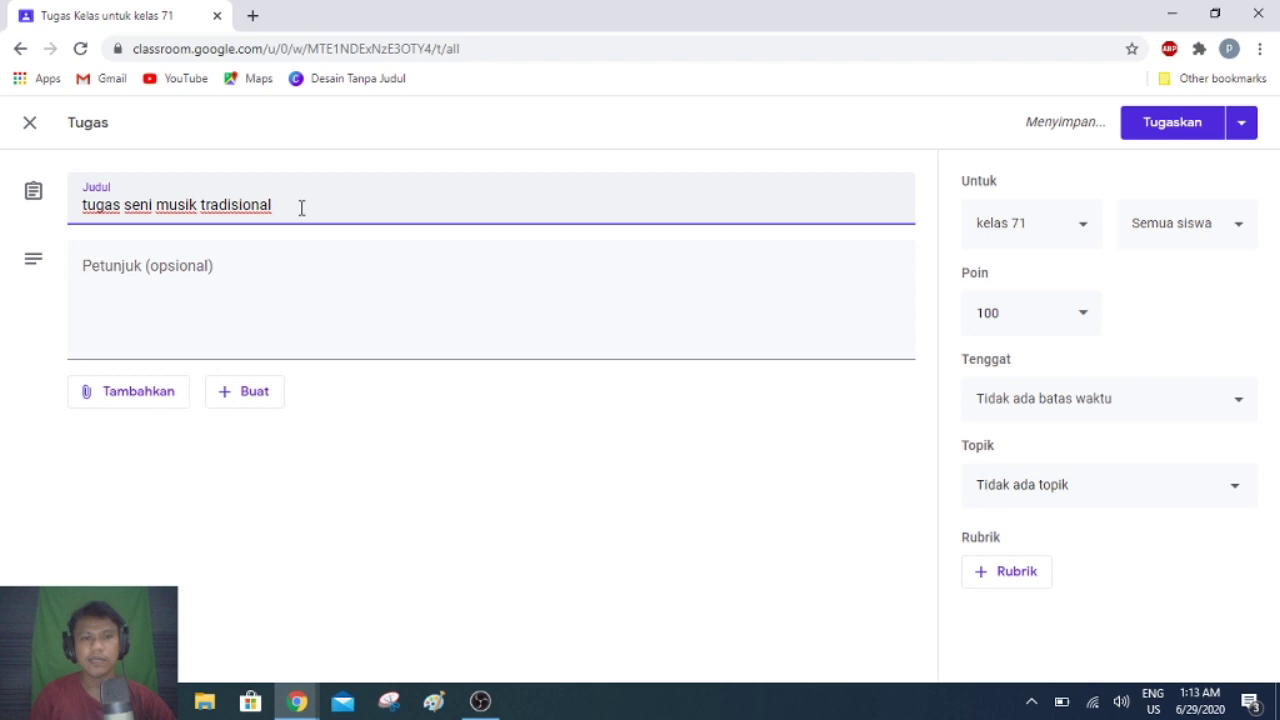
Begin the assignment's instructions with the text "Isilah soal essay dibawah ini".
{"action": "left_click", "coordinate": [200, 263]}
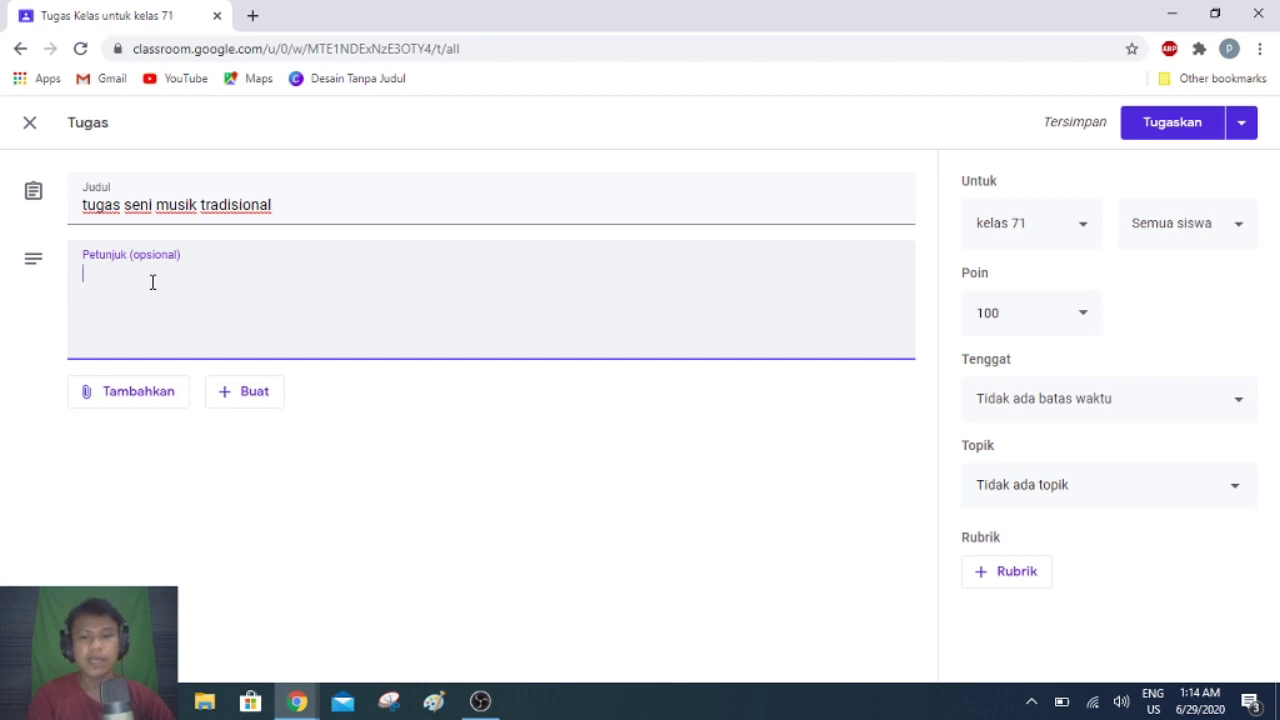
{"action": "type", "text": "Isi"}
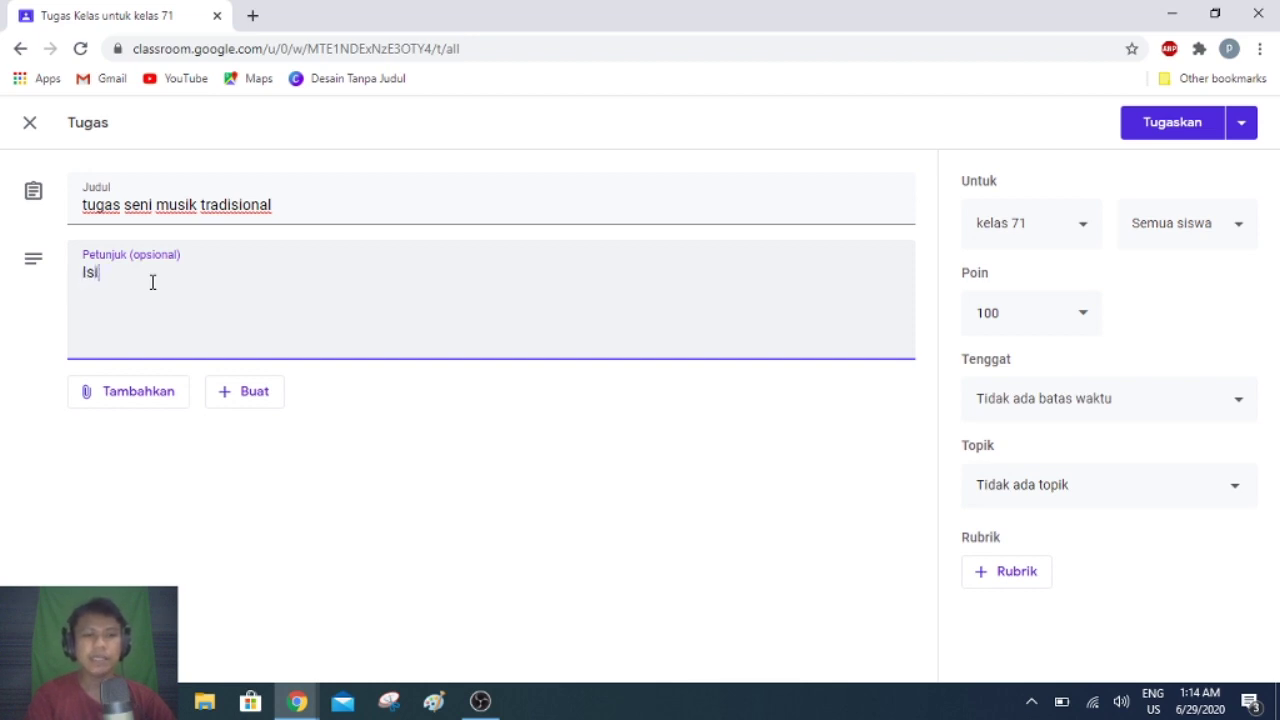
{"action": "type", "text": "lah "}
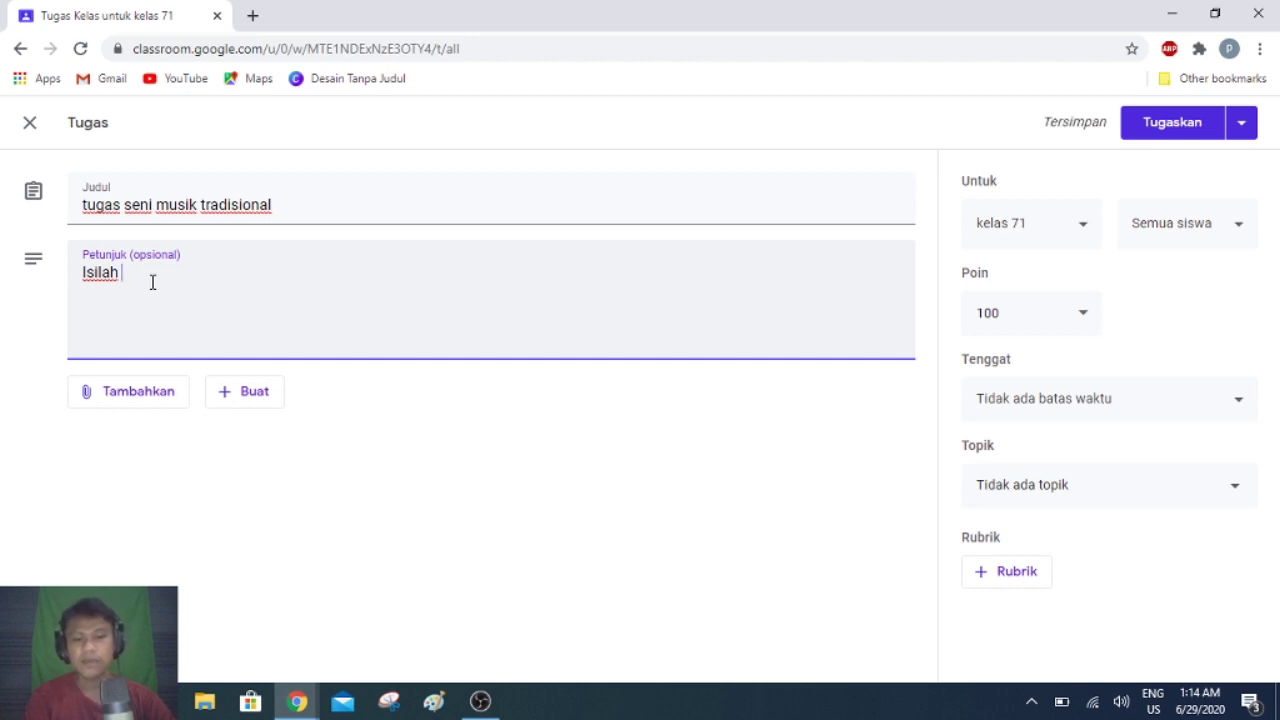
{"action": "type", "text": "soal e"}
{"action": "type", "text": "ssay"}
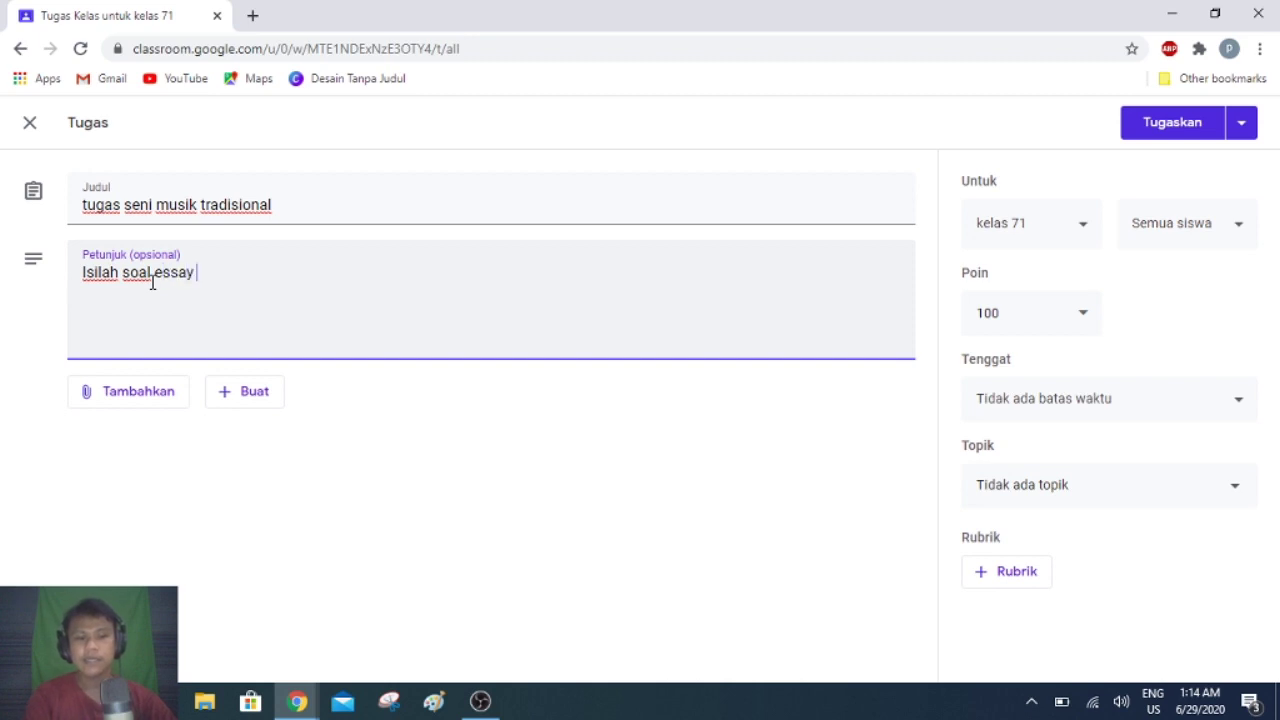
{"action": "type", "text": " dibawah "}
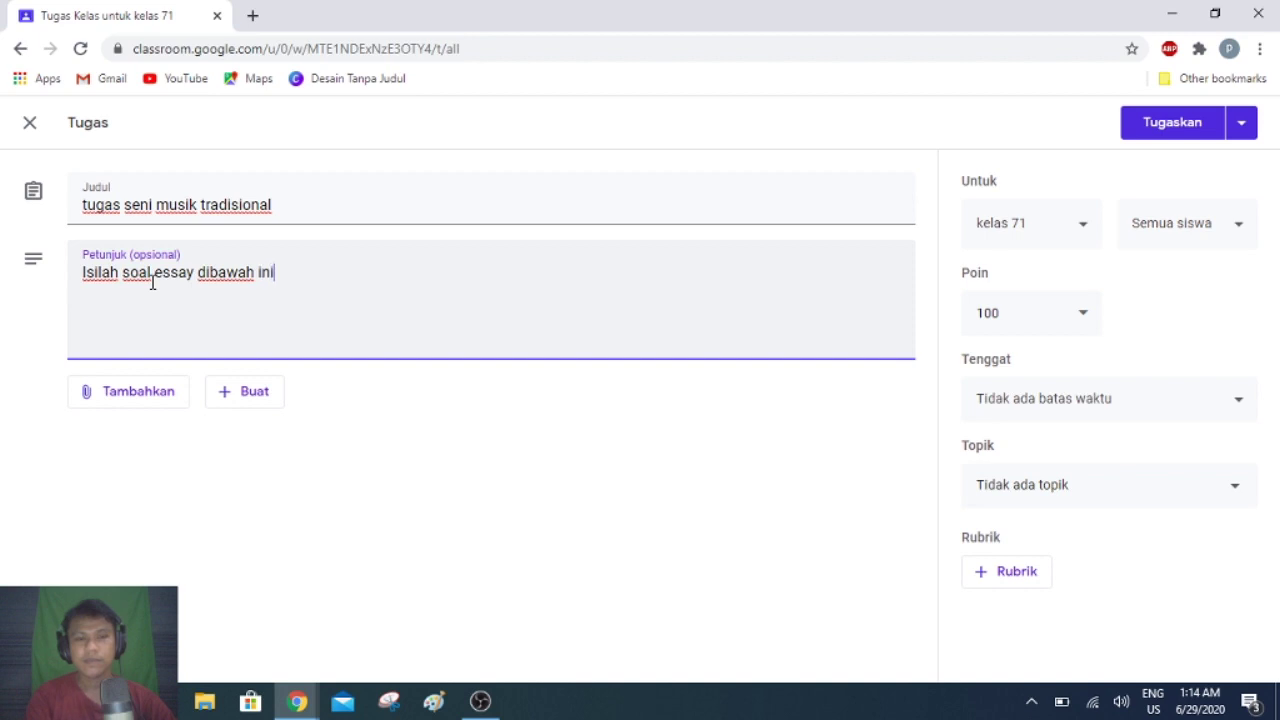
{"action": "type", "text": "ini"}
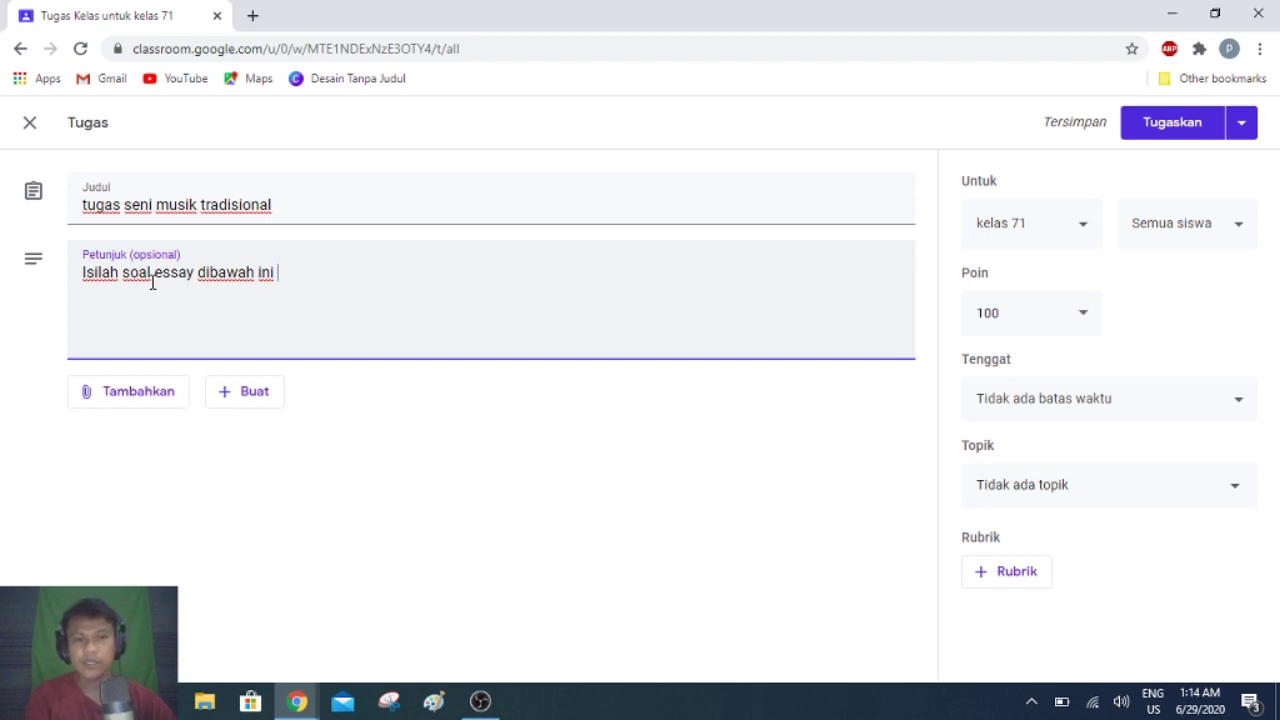
{"action": "type", "text": ","}
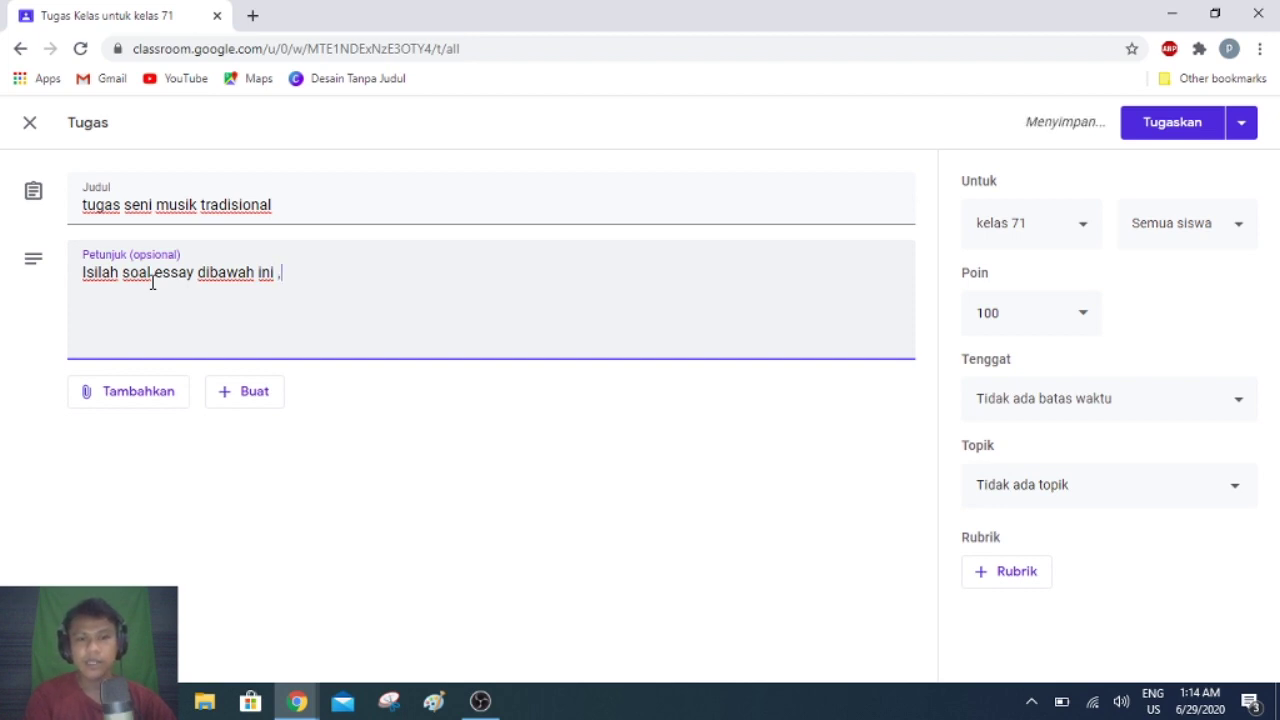
{"action": "type", "text": "isi "}
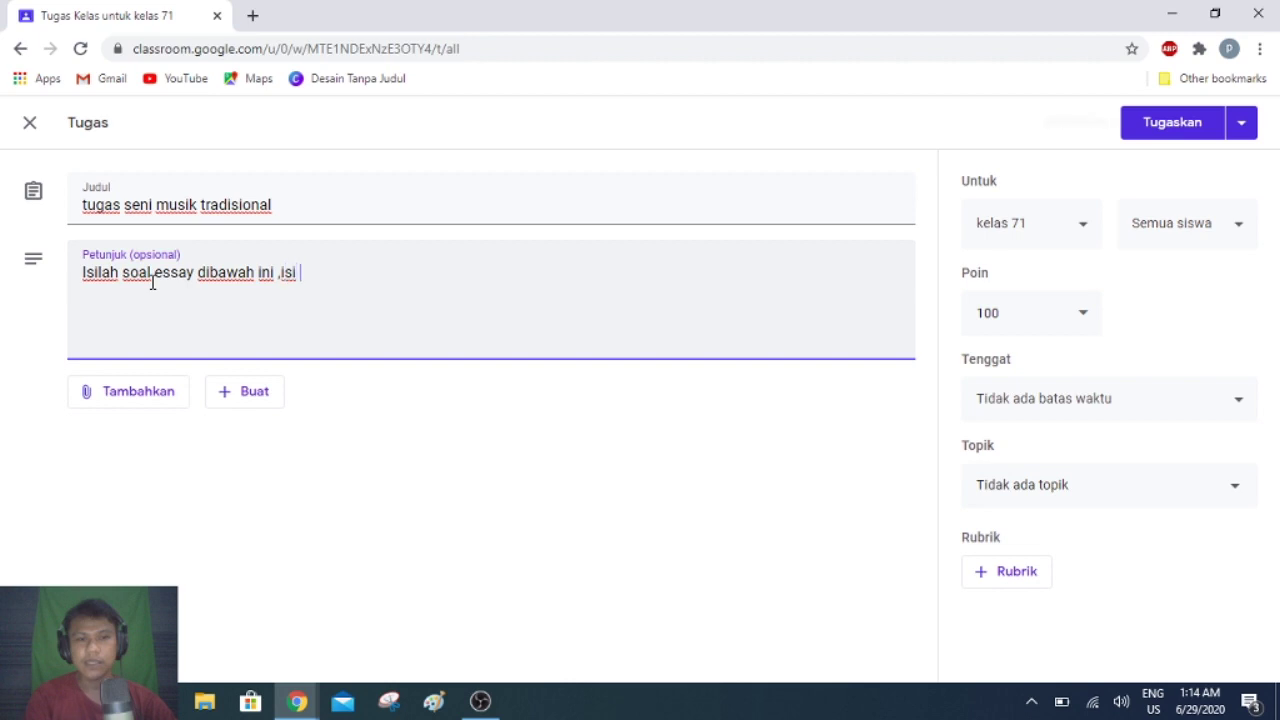
{"action": "type", "text": "menggunakan"}
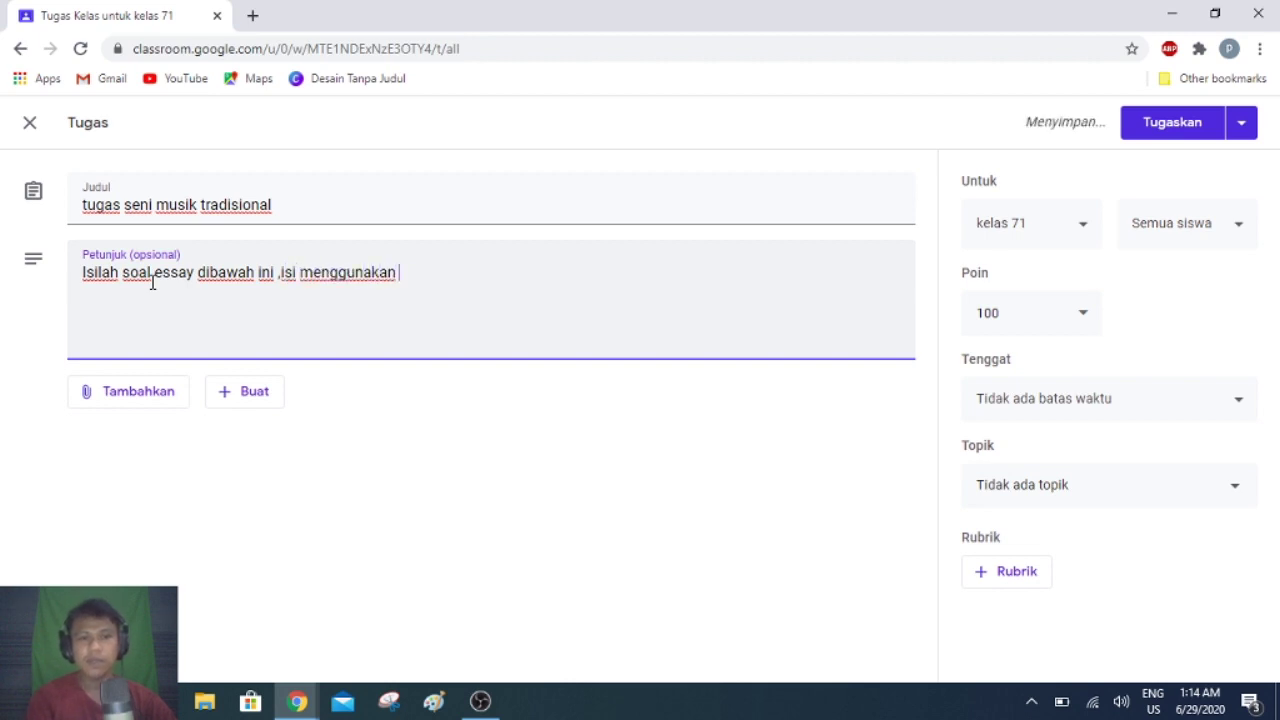
{"action": "left_click_drag", "start_coordinate": [418, 273], "coordinate": [286, 273]}
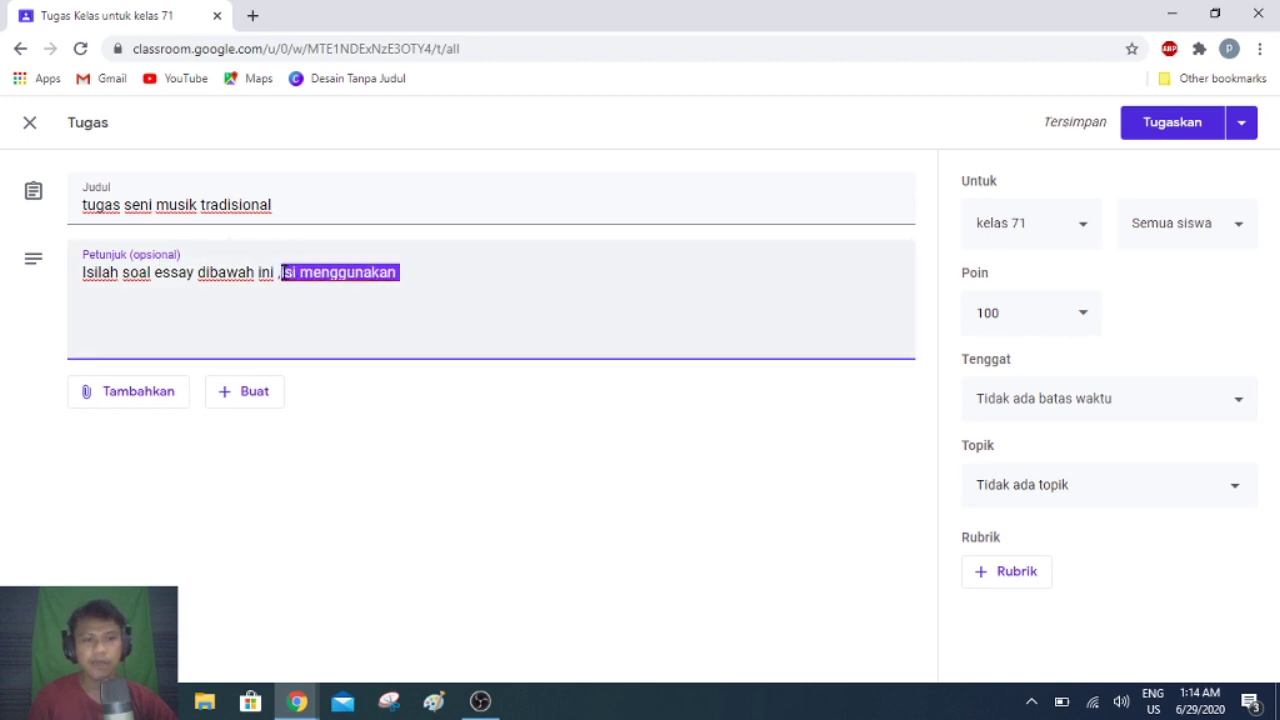
{"action": "key", "text": "BackSpace"}
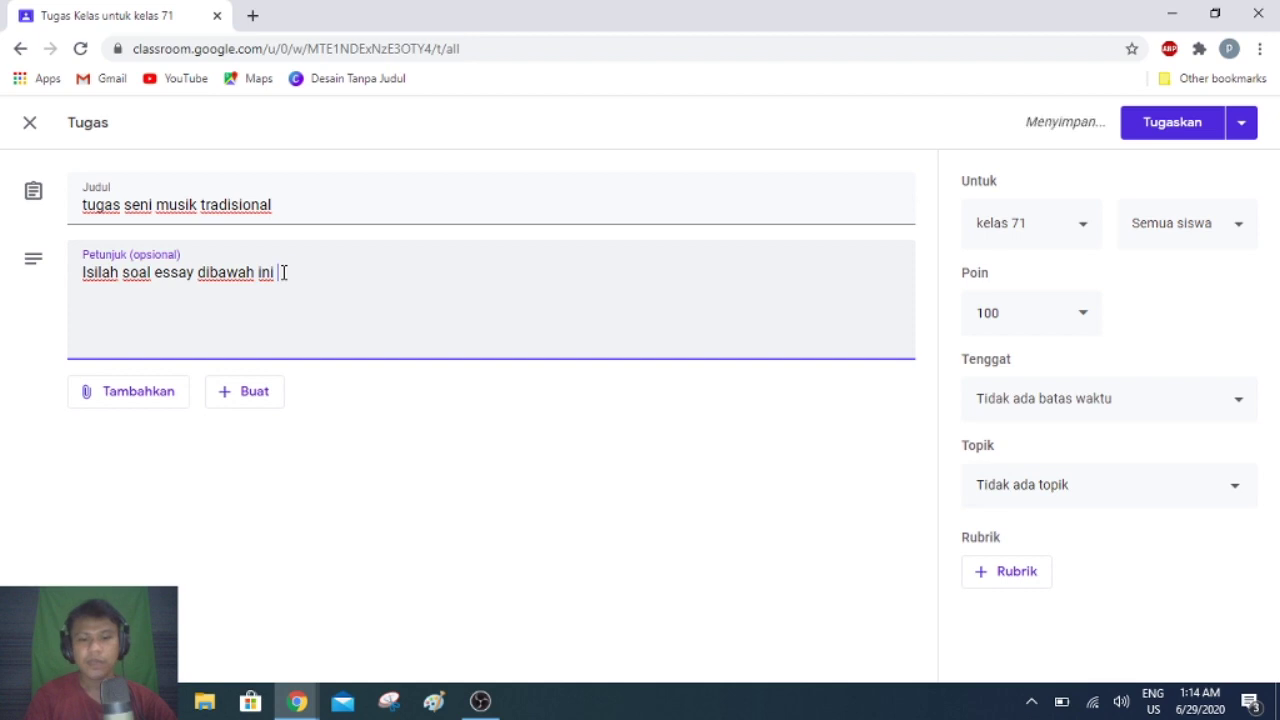
Complete the opening sentence of the instructions with "menggunakan file ms word".
{"action": "type", "text": "menggunakan file"}
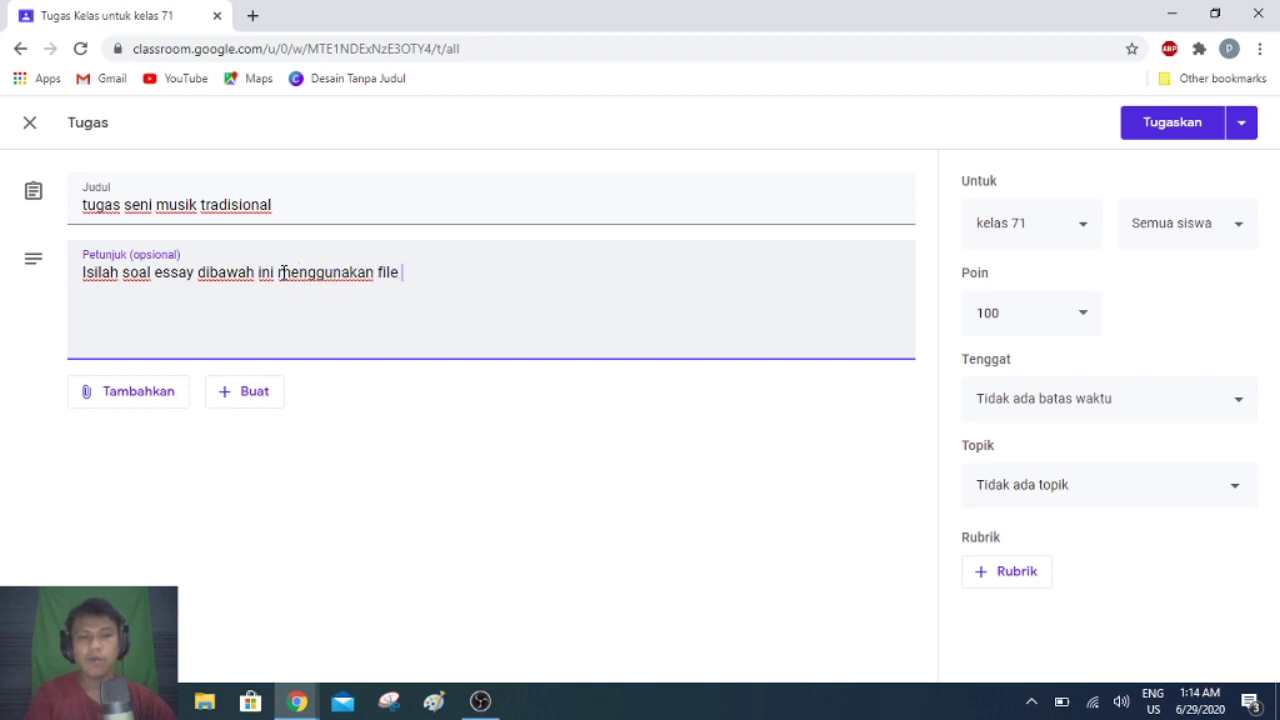
{"action": "type", "text": " ms"}
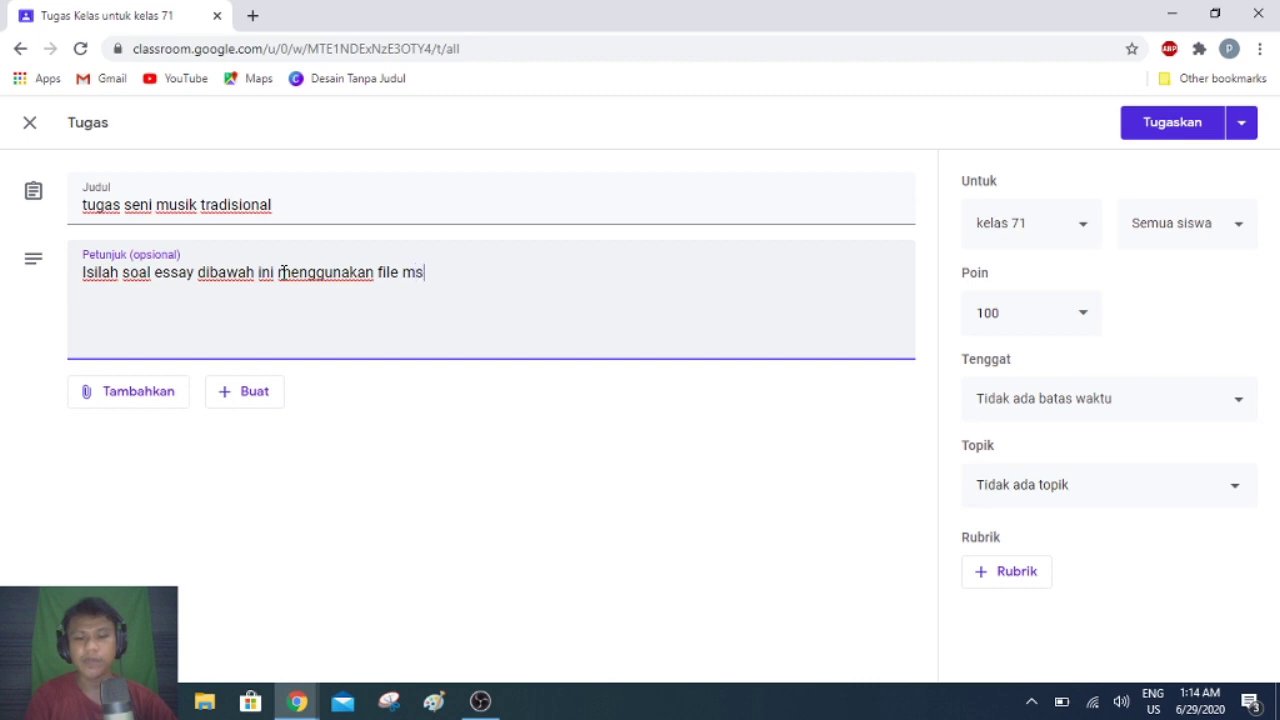
{"action": "type", "text": " word"}
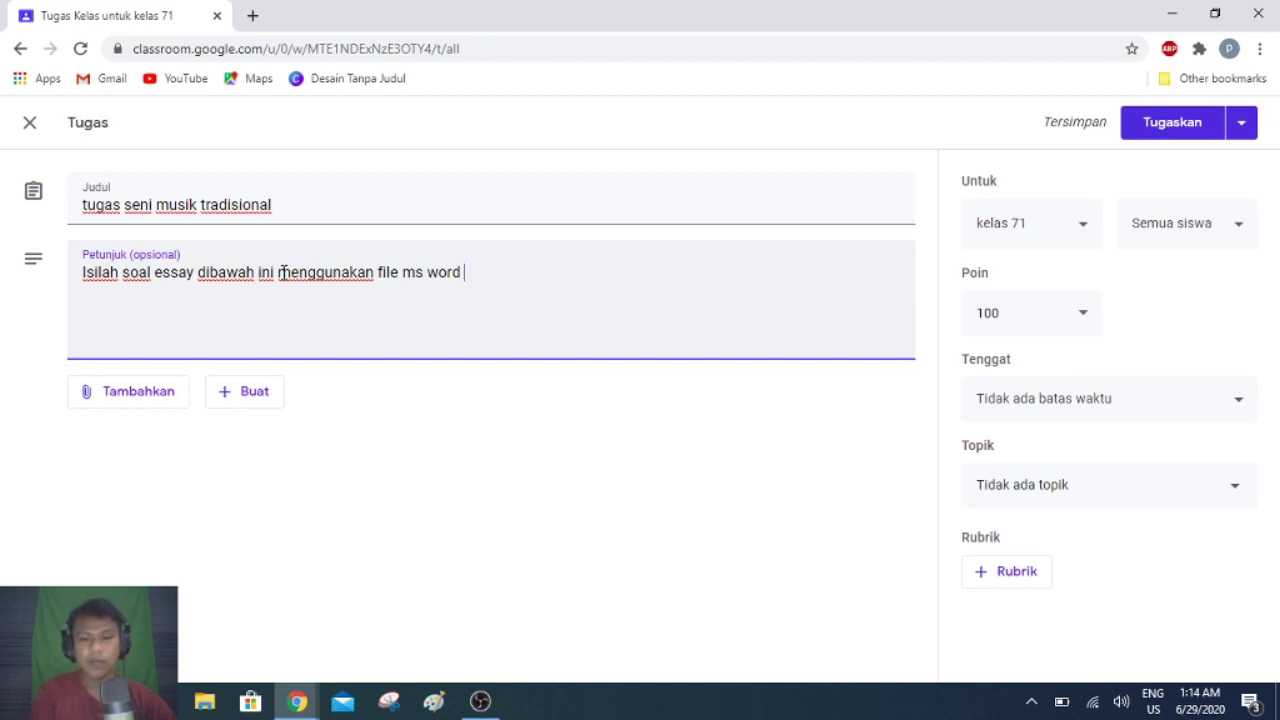
Add the first essay question on a new line of the instructions: "1. Apakah yang dimaksud dengan musik tradisi".
{"action": "key", "text": "Return"}
{"action": "type", "text": "1"}
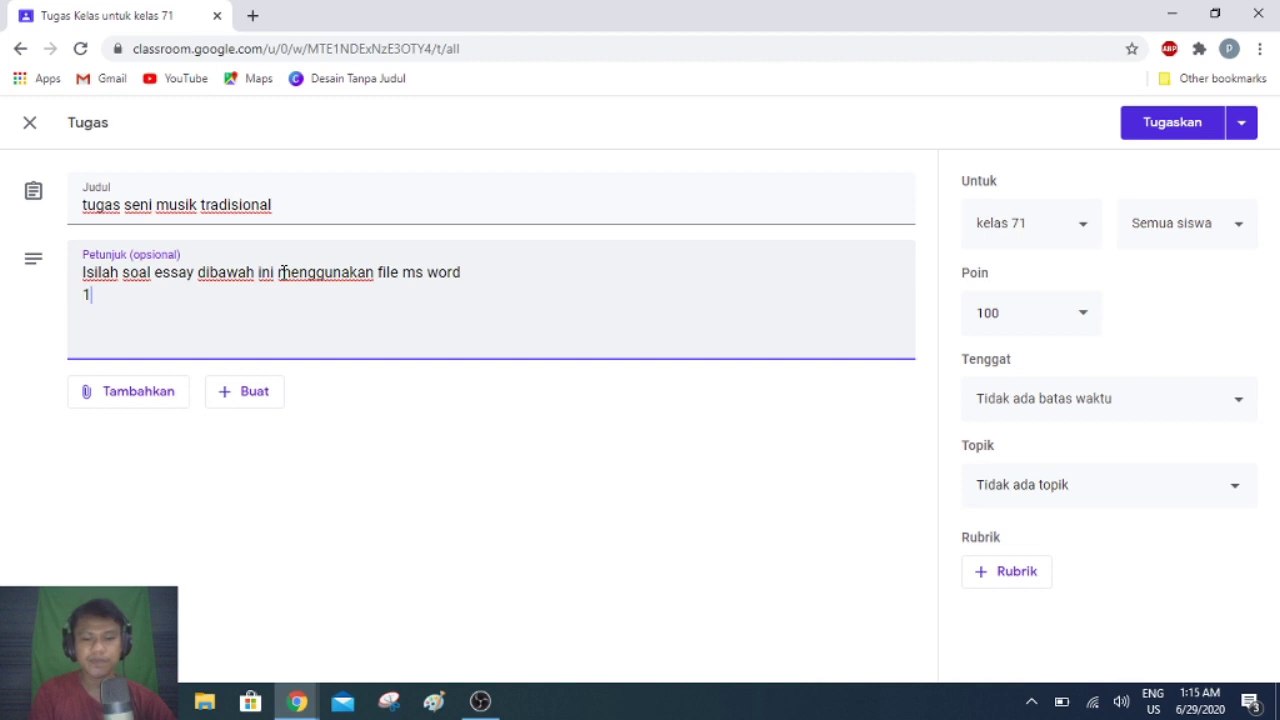
{"action": "type", "text": ". A"}
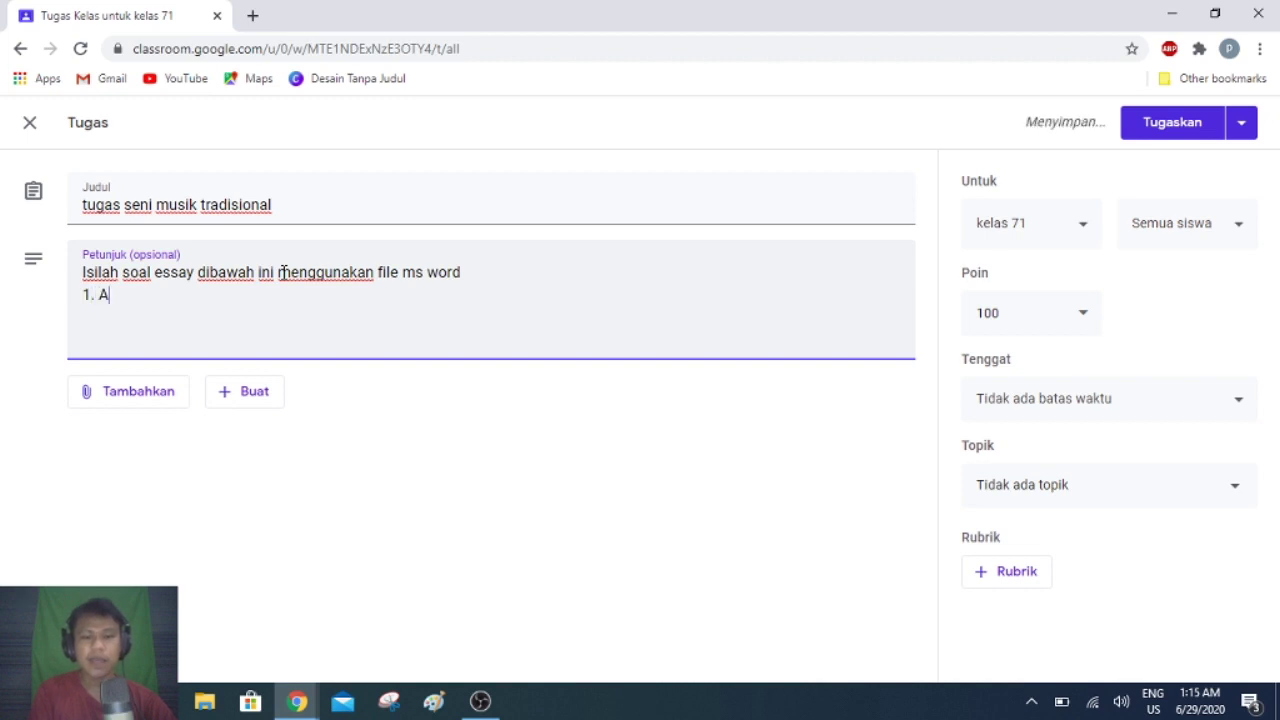
{"action": "type", "text": "pakah yang dimaksud dengan "}
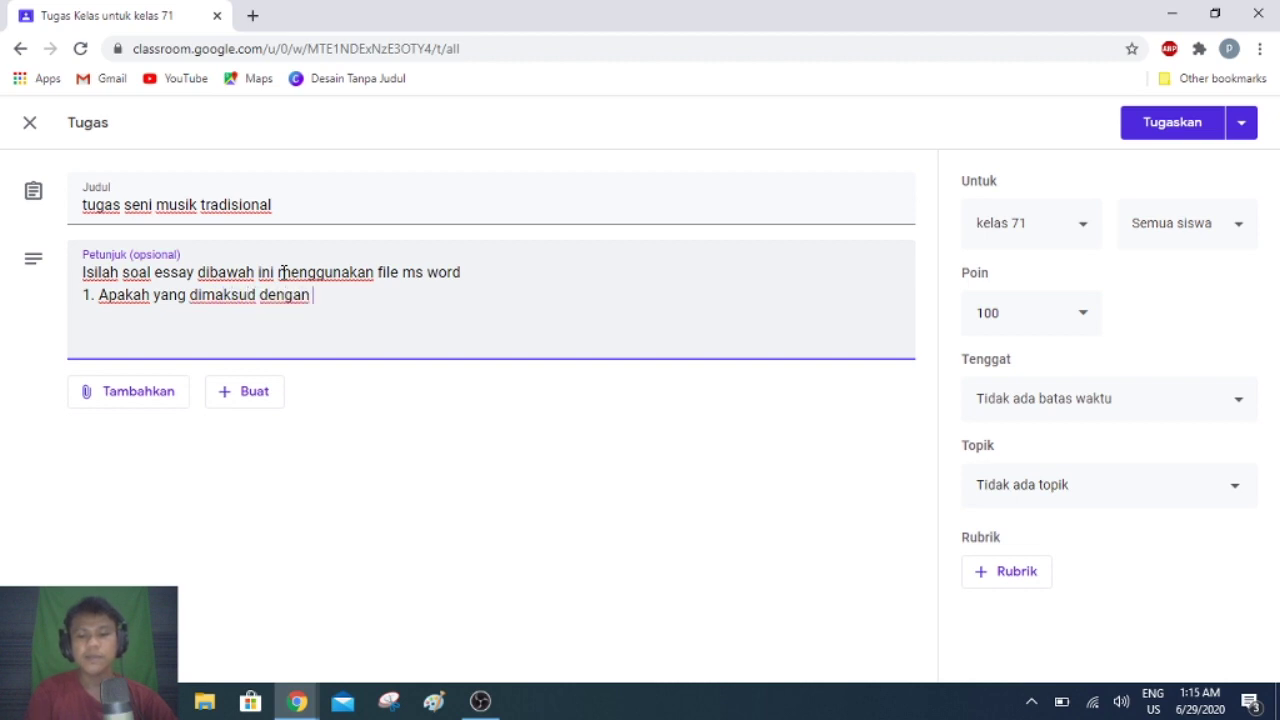
{"action": "type", "text": "musik tradisi"}
{"action": "key", "text": "Return"}
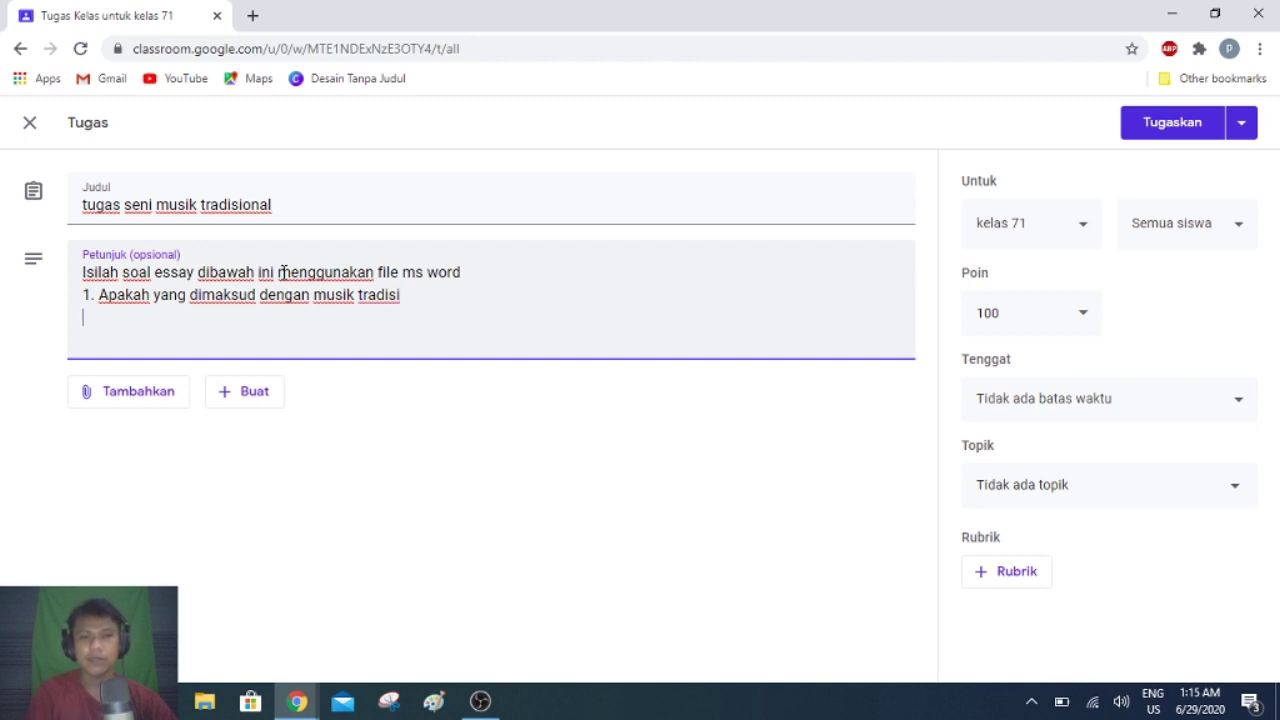
Add the second question "2. tuliskan contoh alat musik ritmis" and a closing line "dst" to the instructions.
{"action": "type", "text": "2."}
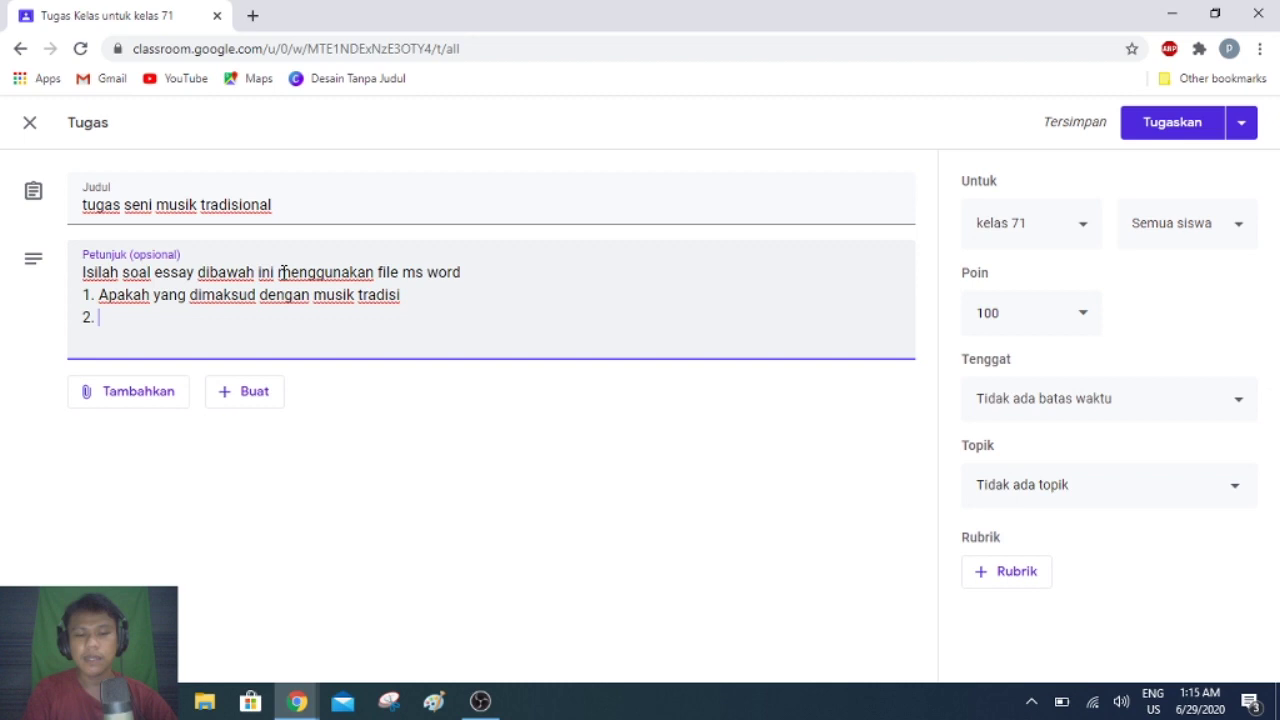
{"action": "type", "text": " s"}
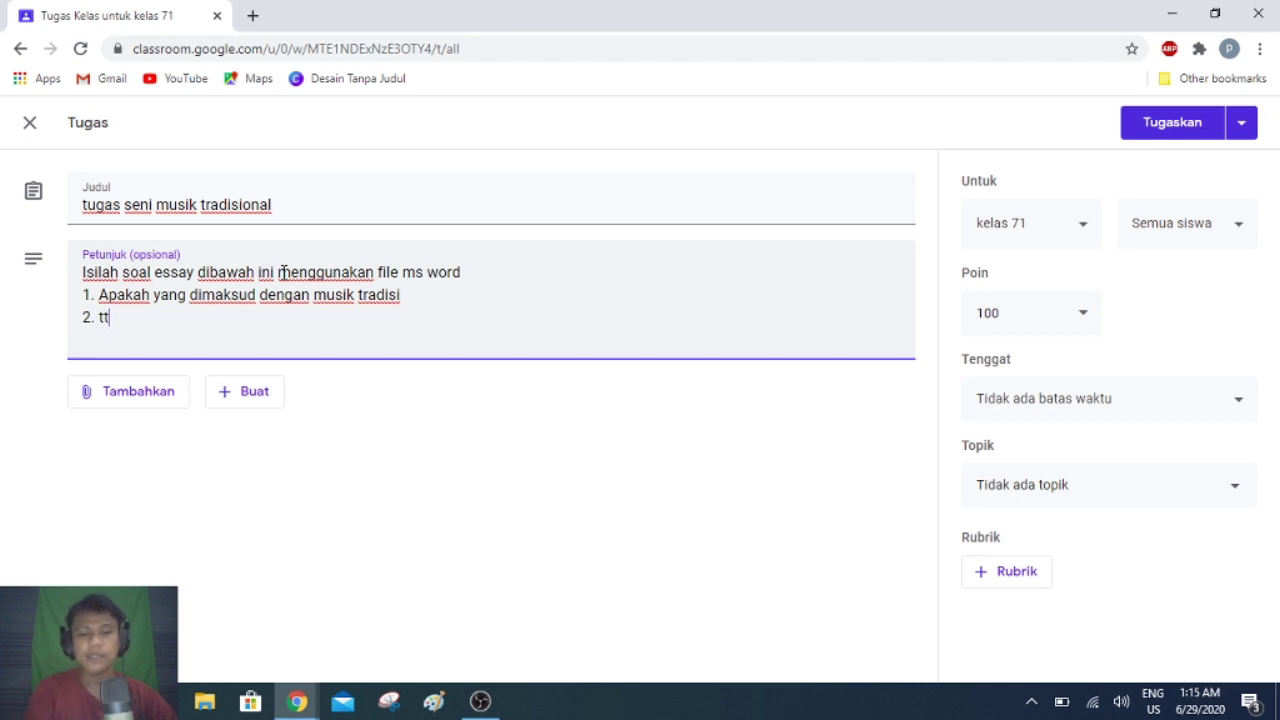
{"action": "type", "text": "uliskan contoh ala"}
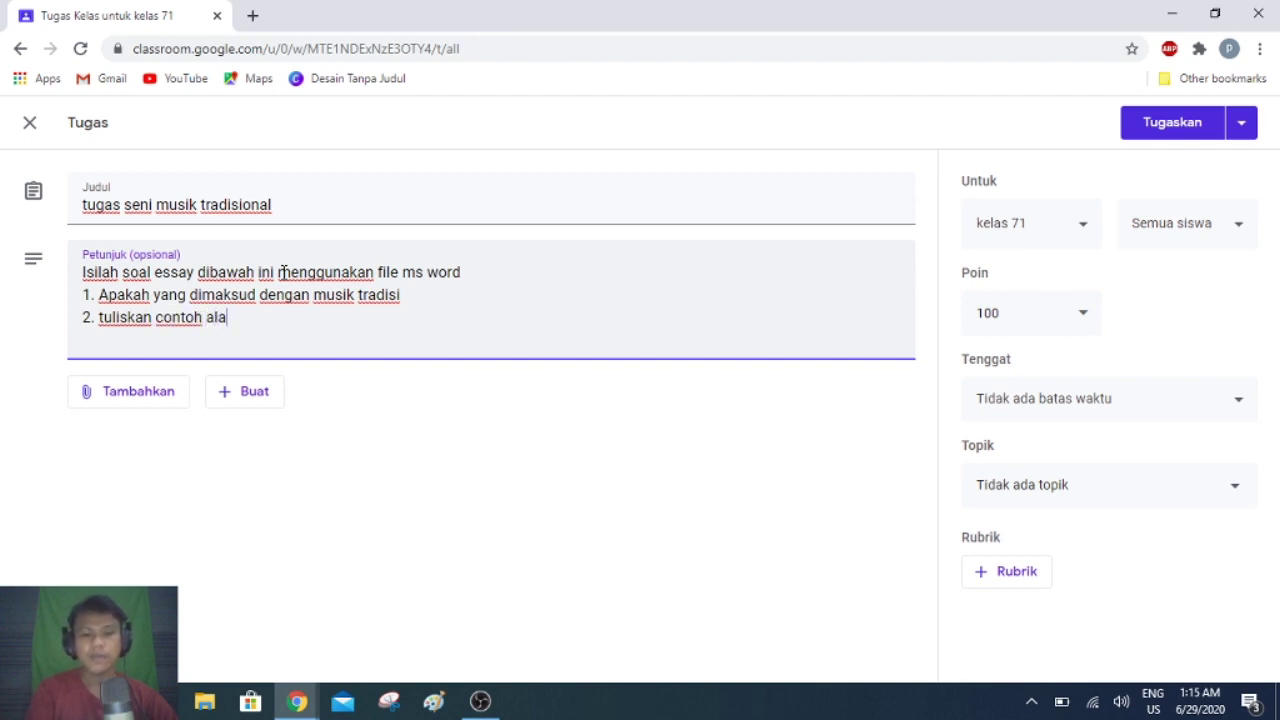
{"action": "type", "text": "t musik ritmis"}
{"action": "key", "text": "Return"}
{"action": "type", "text": "dst"}
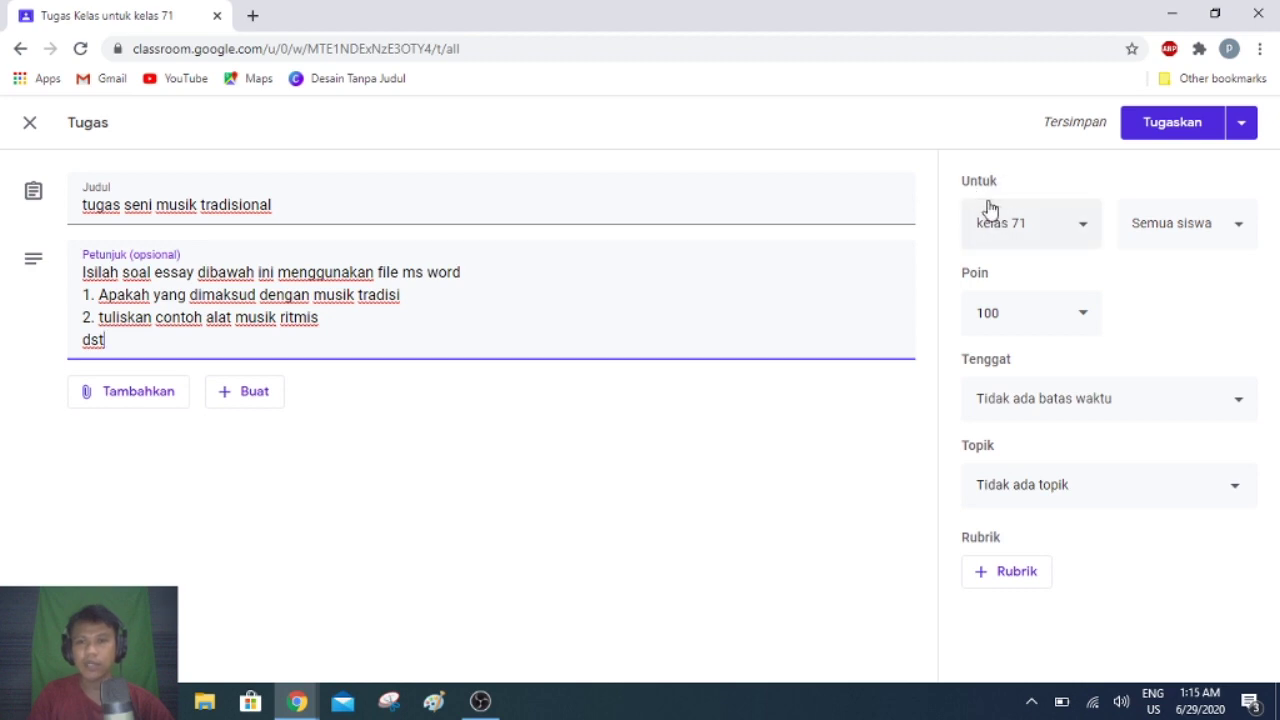
Assign the task to the lowercase-named kelas 72 in addition to kelas 71.
{"action": "left_click", "coordinate": [1043, 234]}
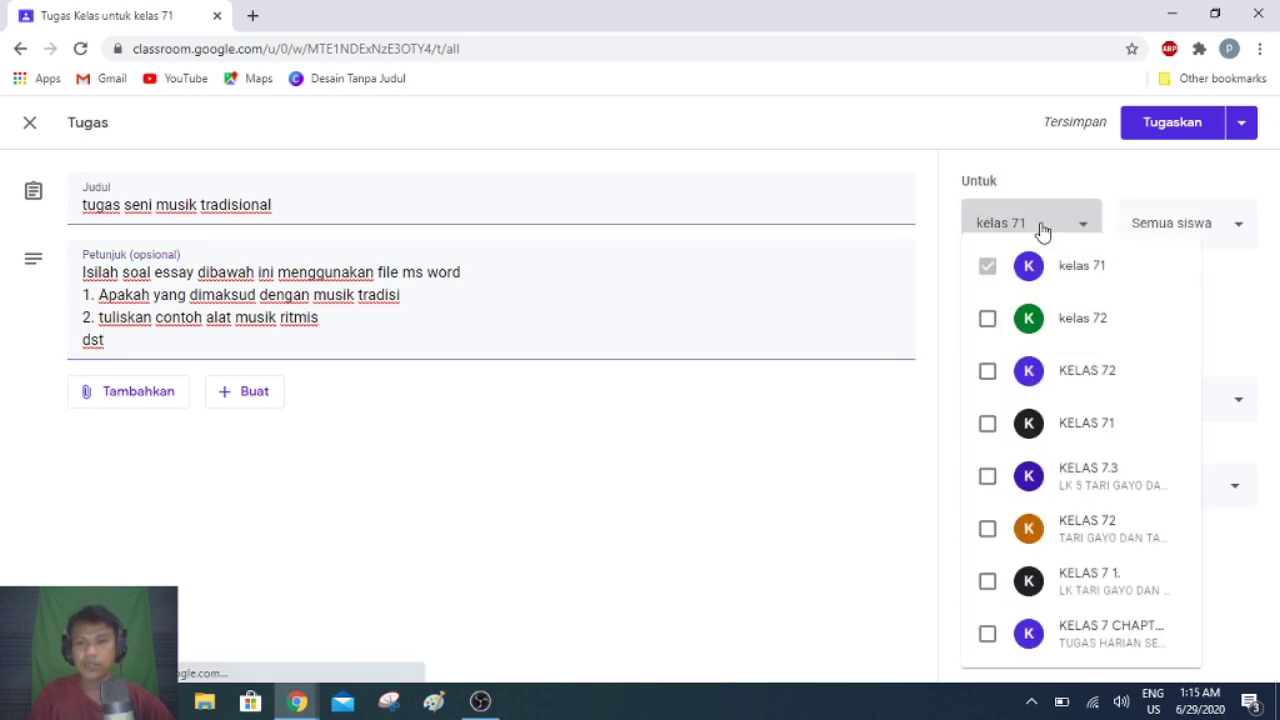
{"action": "left_click", "coordinate": [990, 320]}
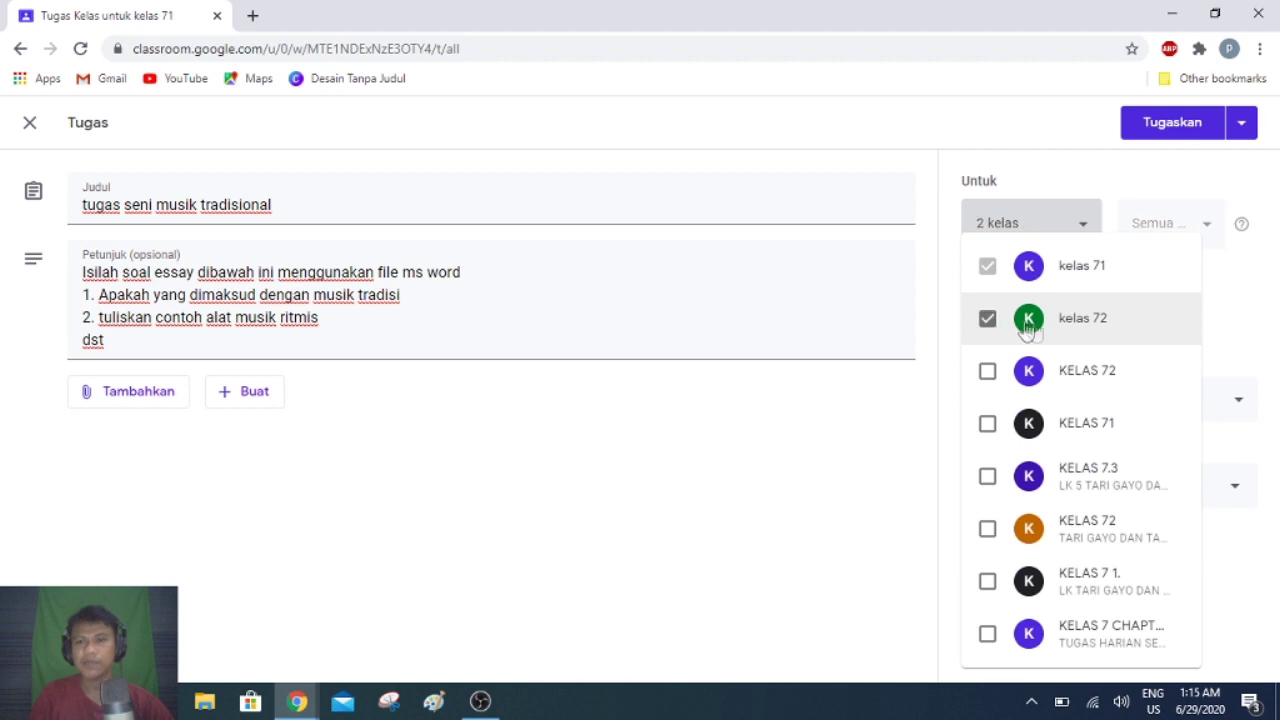
{"action": "left_click", "coordinate": [1120, 200]}
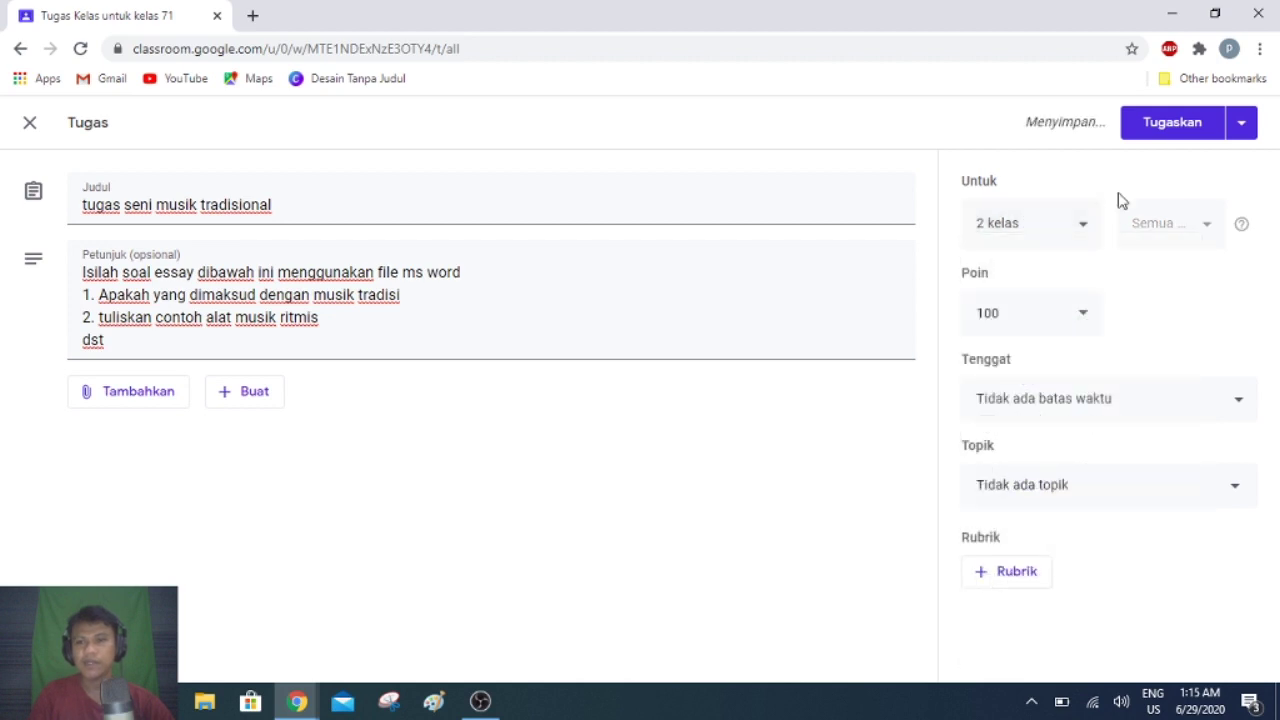
Look at the assignment's due date and topic options and close them without choosing anything.
{"action": "left_click", "coordinate": [1051, 408]}
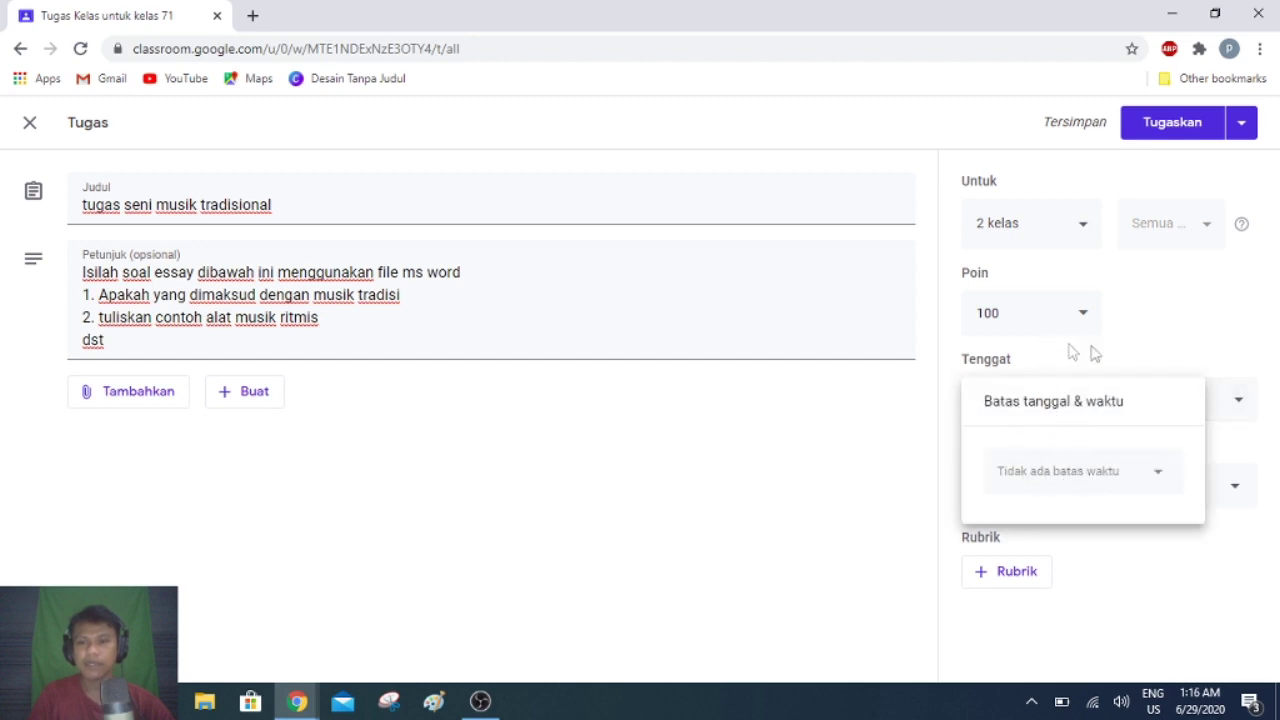
{"action": "left_click", "coordinate": [1123, 349]}
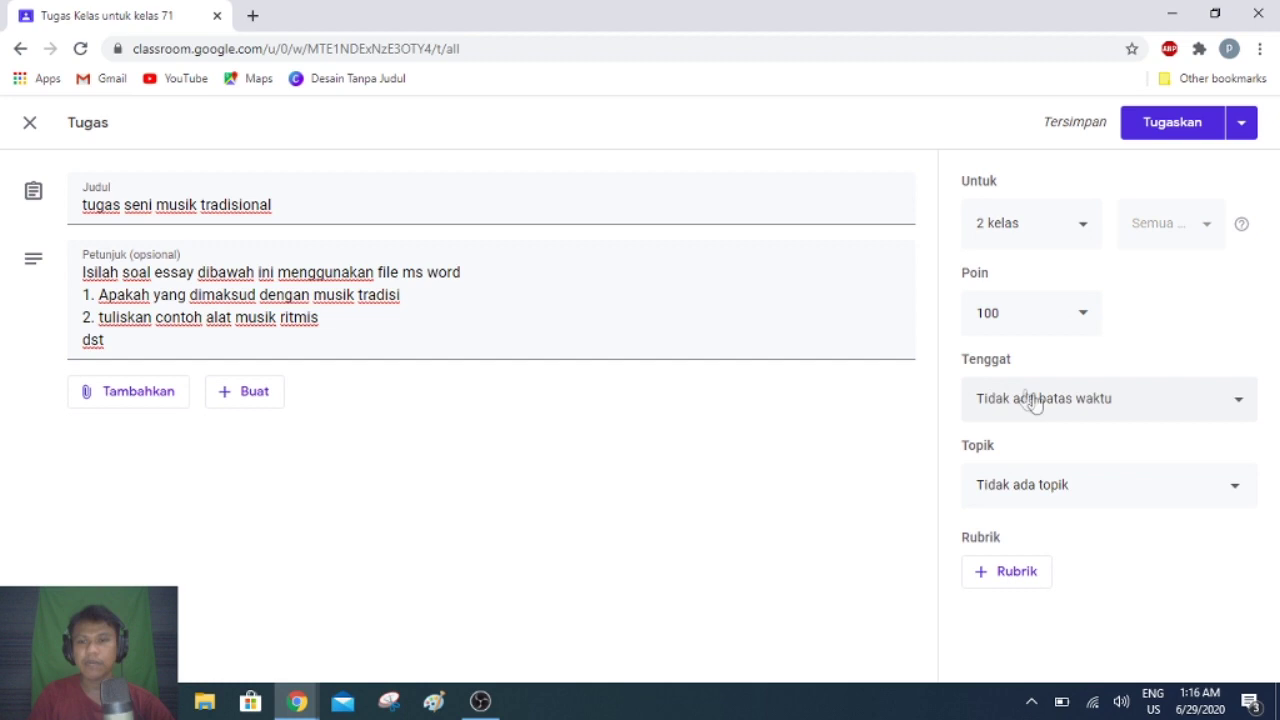
{"action": "left_click", "coordinate": [1046, 500]}
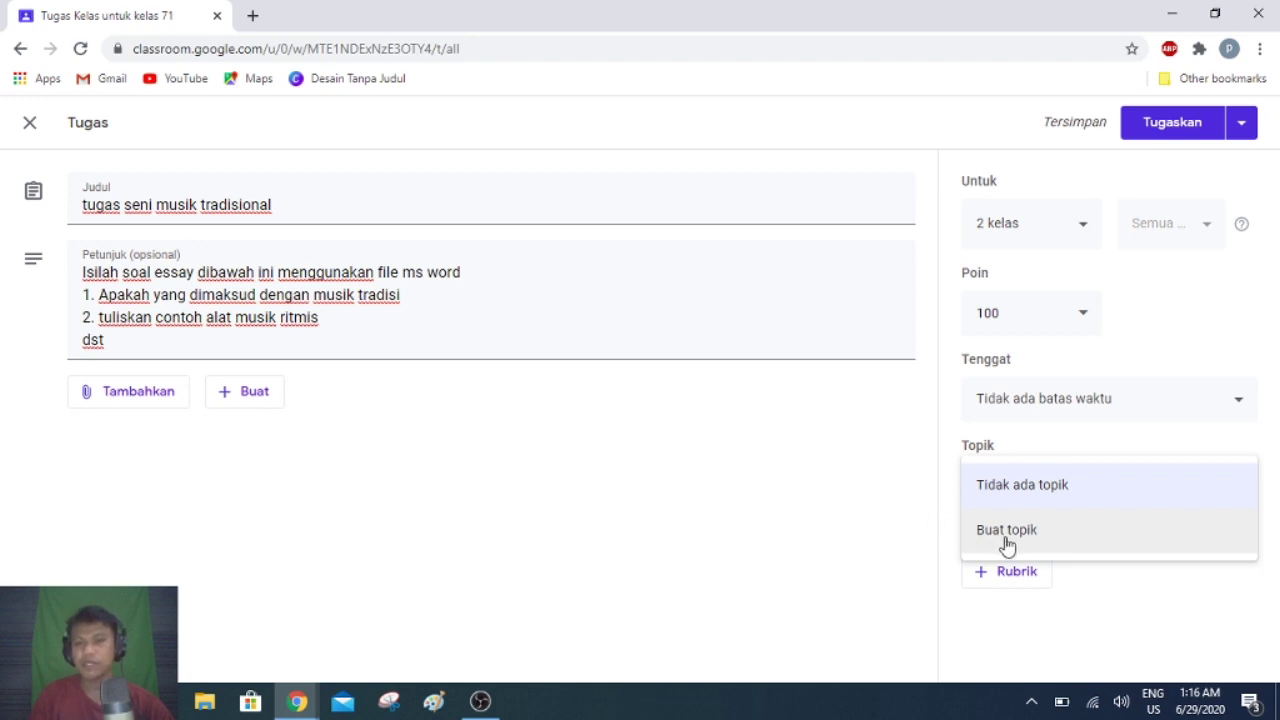
{"action": "left_click", "coordinate": [928, 518]}
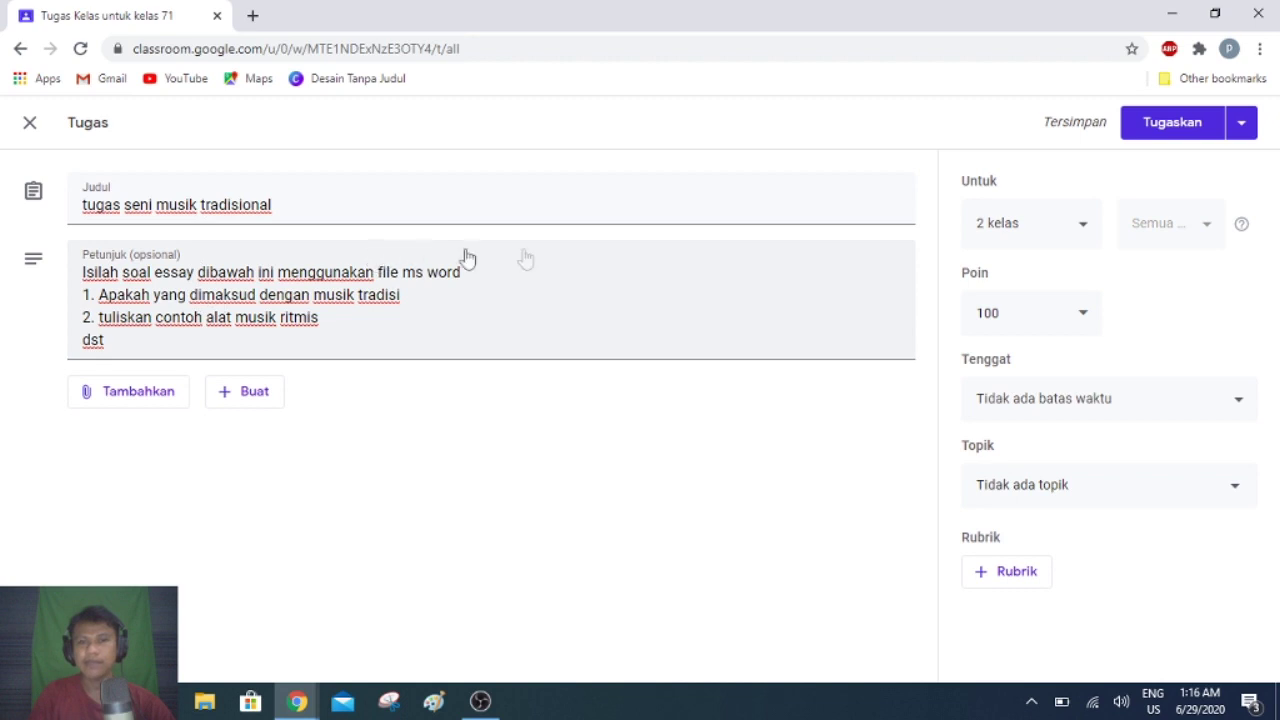
Post the assignment to both classes and expand "tugas seni musik tradisional" in the classwork list to review its details.
{"action": "left_click", "coordinate": [1149, 140]}
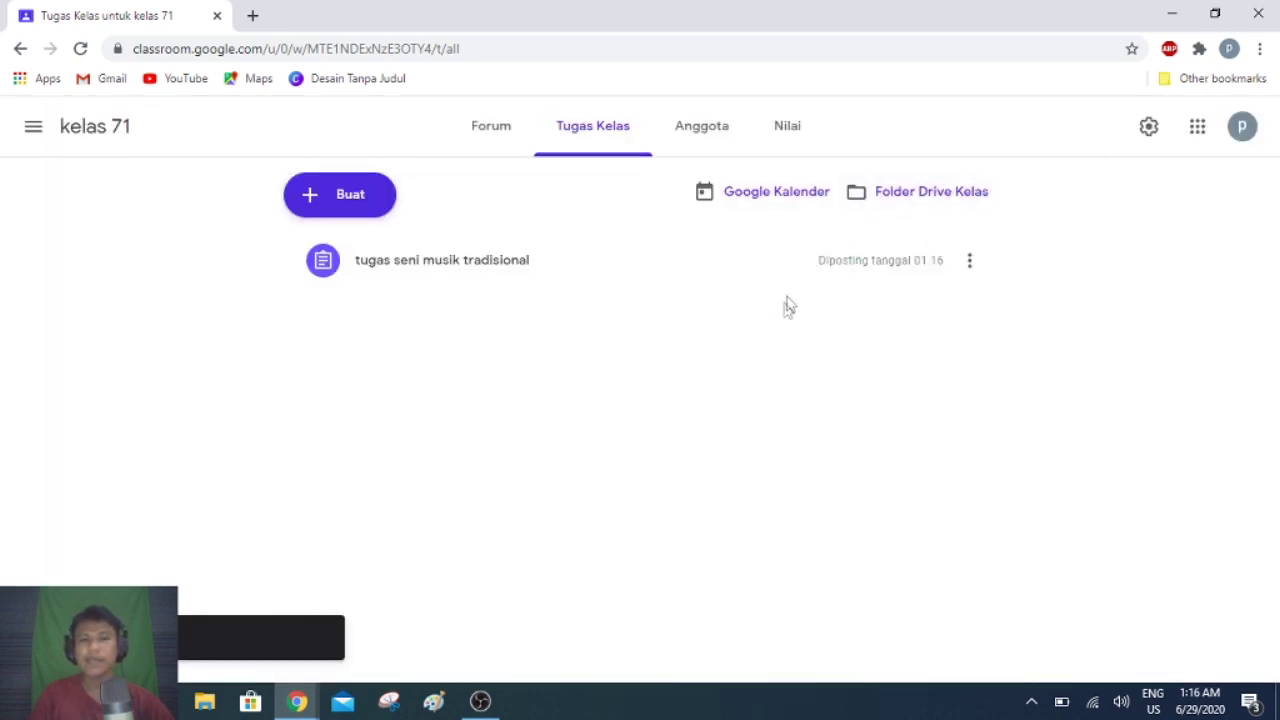
{"action": "left_click", "coordinate": [417, 272]}
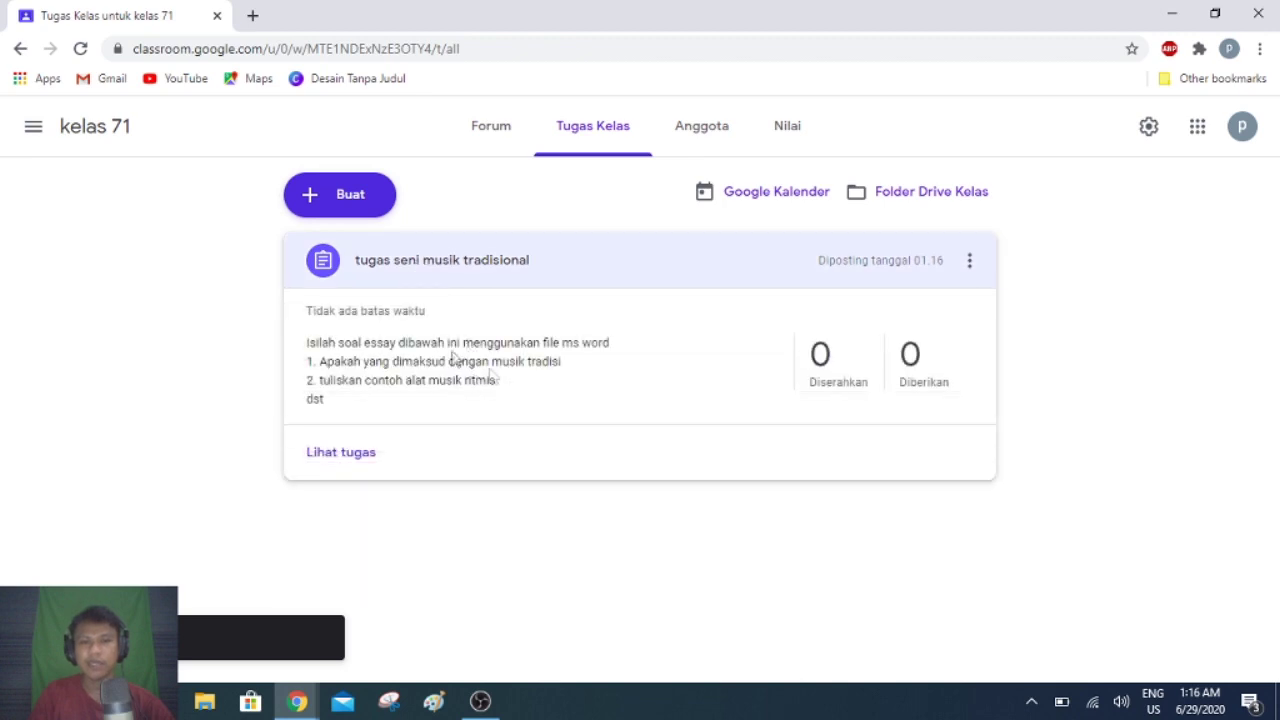
{"action": "left_click", "coordinate": [243, 291]}
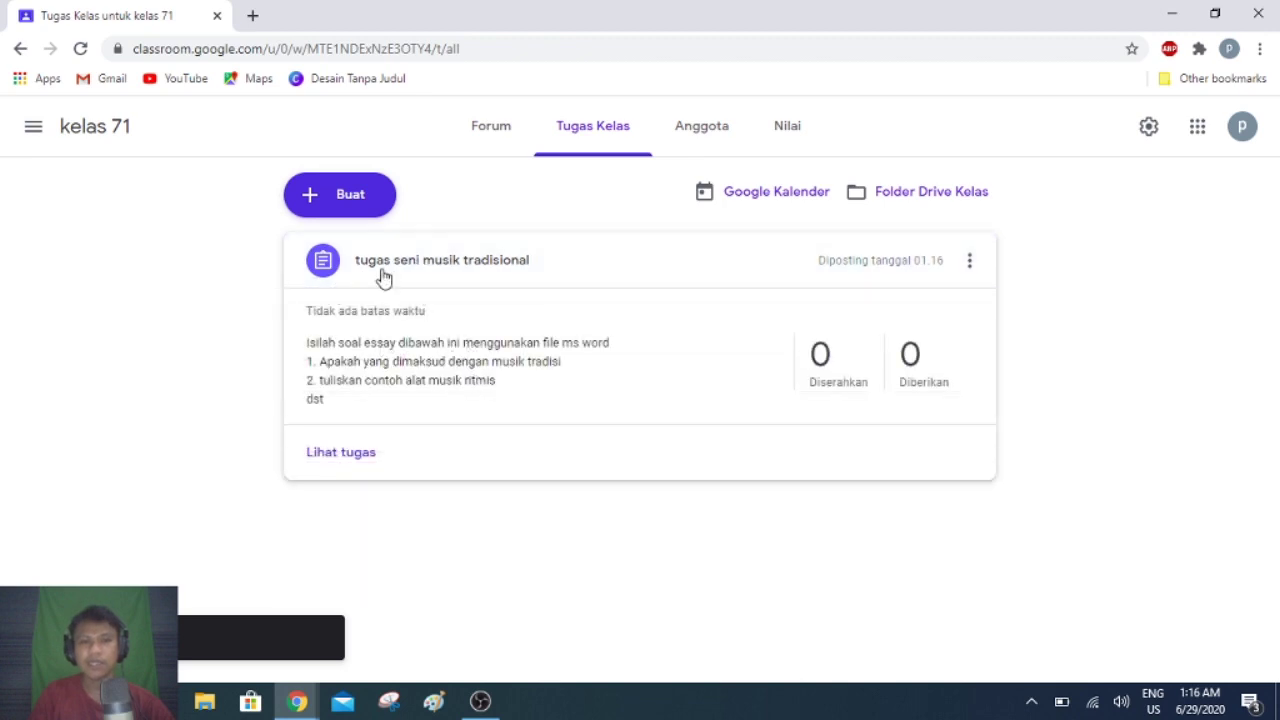
{"action": "left_click", "coordinate": [384, 278]}
{"action": "left_click", "coordinate": [370, 267]}
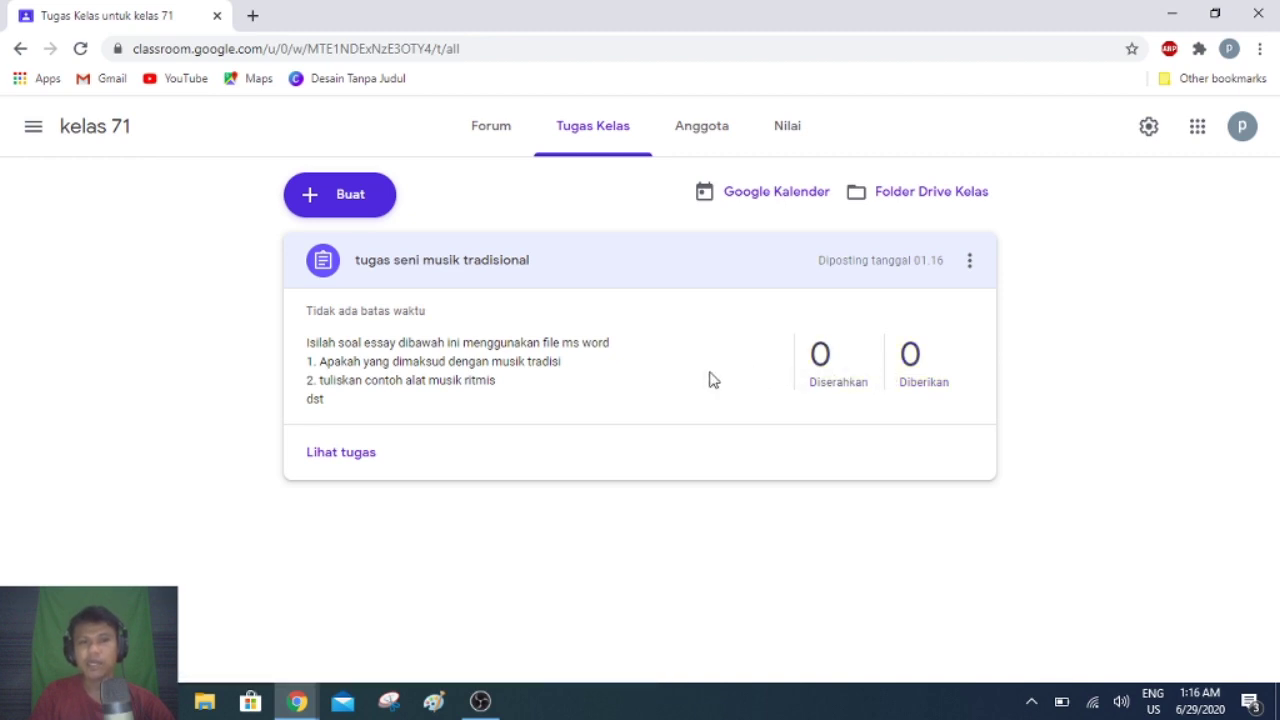
{"action": "left_click", "coordinate": [255, 344]}
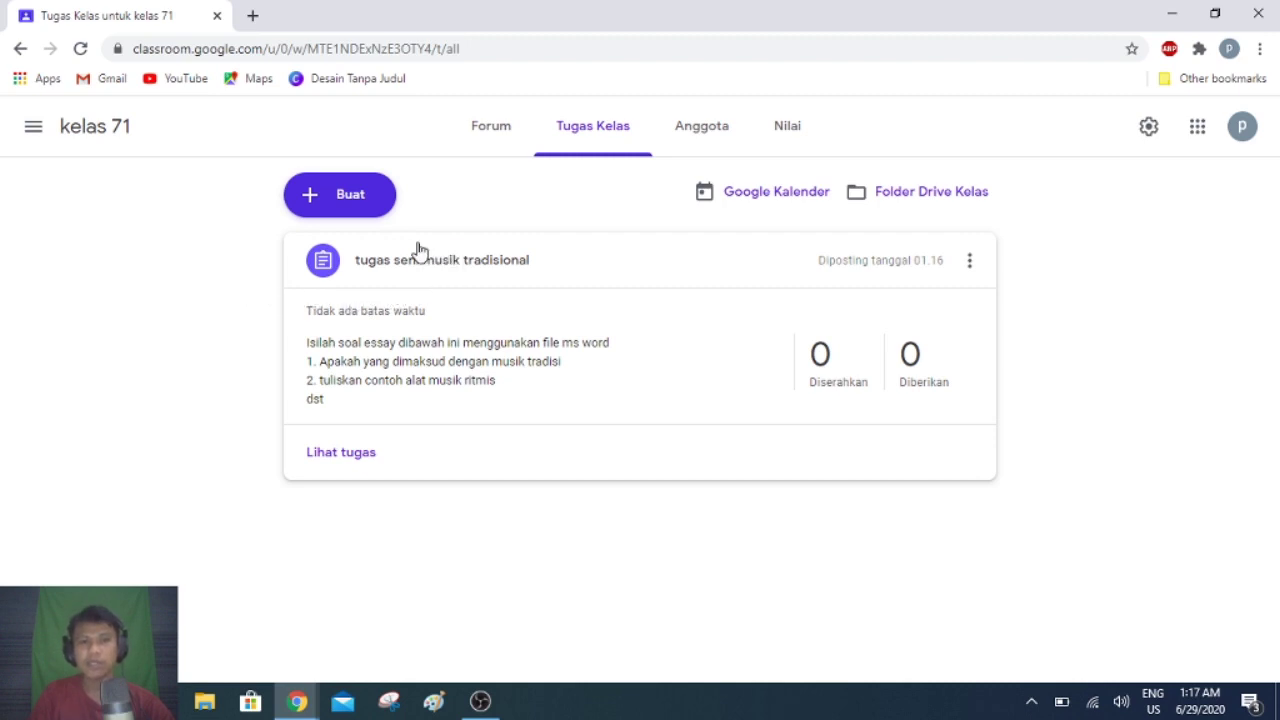
Create a new assignment in kelas 71 with the title "tugas seni musik 2".
{"action": "left_click", "coordinate": [346, 211]}
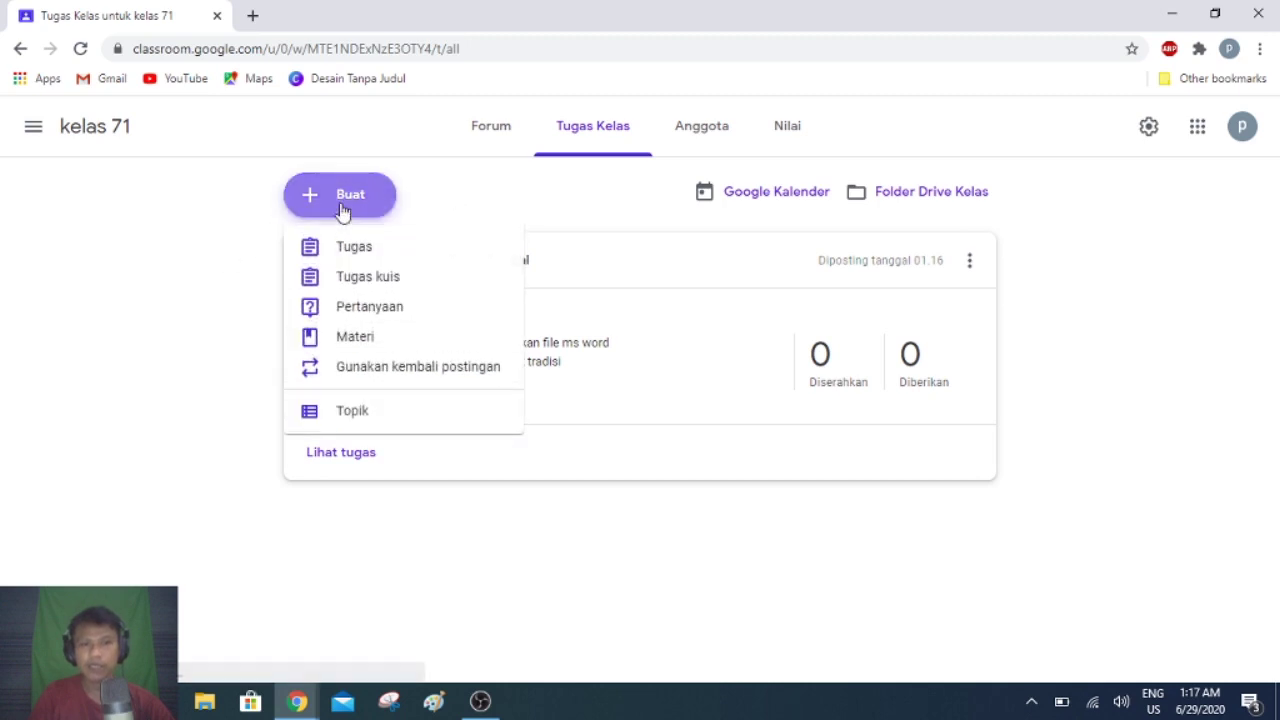
{"action": "left_click", "coordinate": [352, 253]}
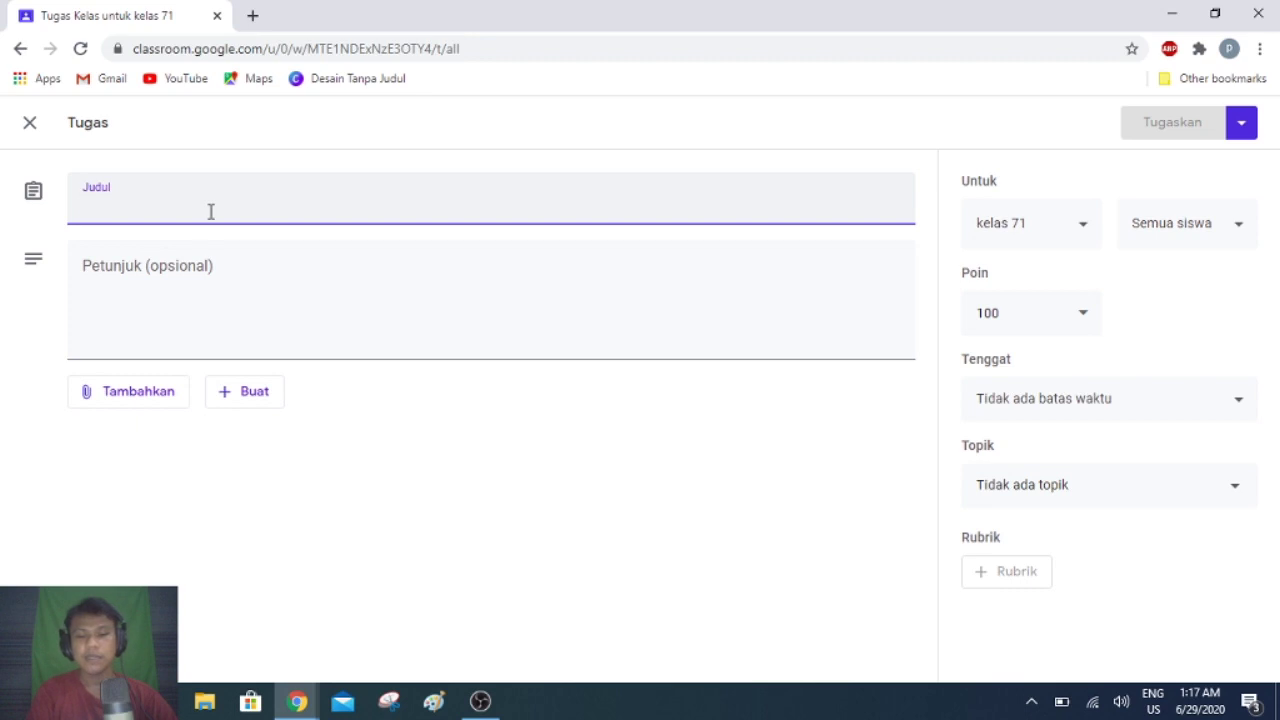
{"action": "type", "text": "tugas seni "}
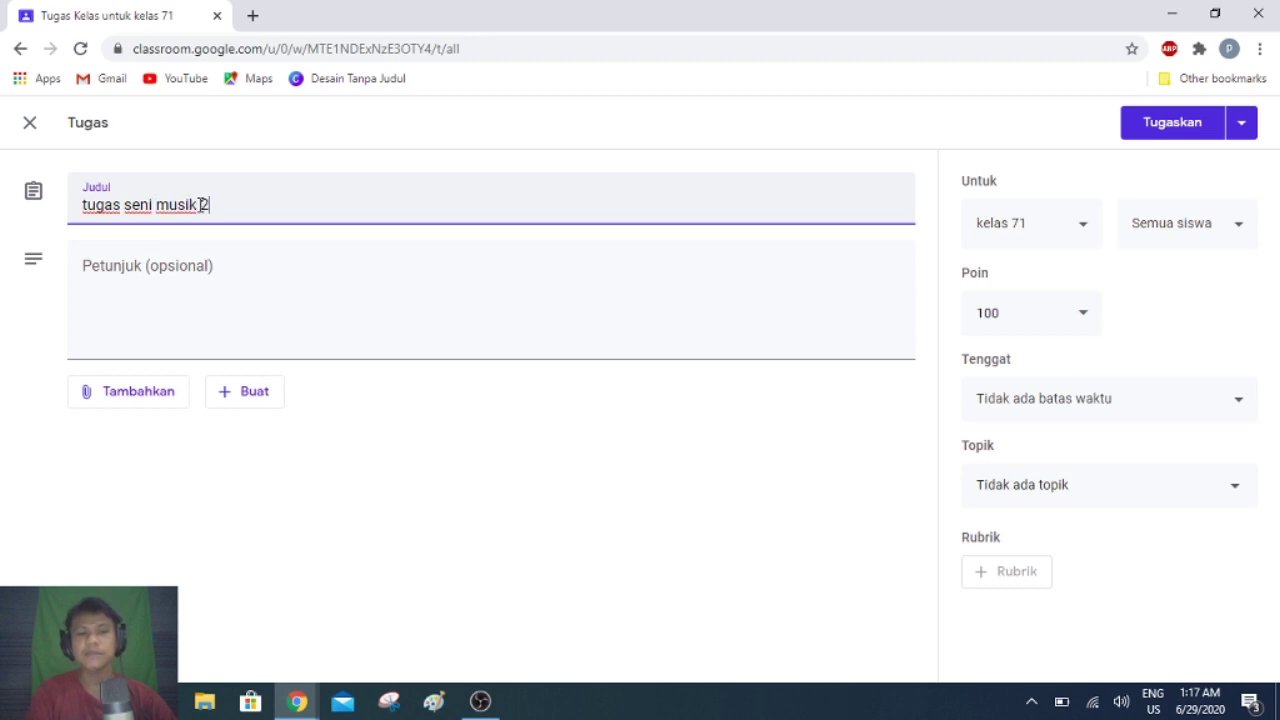
{"action": "type", "text": "musik 2"}
Write the assignment instructions "silahkan download LK yang sudah di upload di dalam GC ini, Tautannya ada di bawah".
{"action": "left_click", "coordinate": [191, 268]}
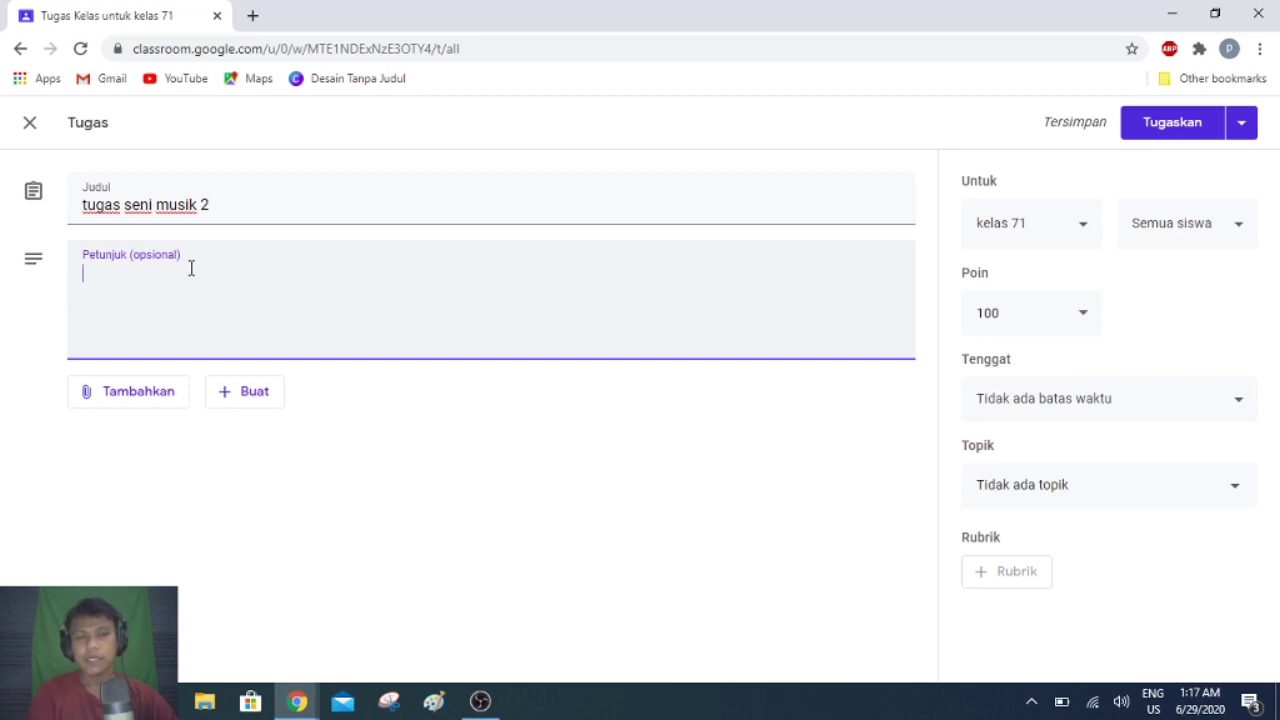
{"action": "type", "text": "si"}
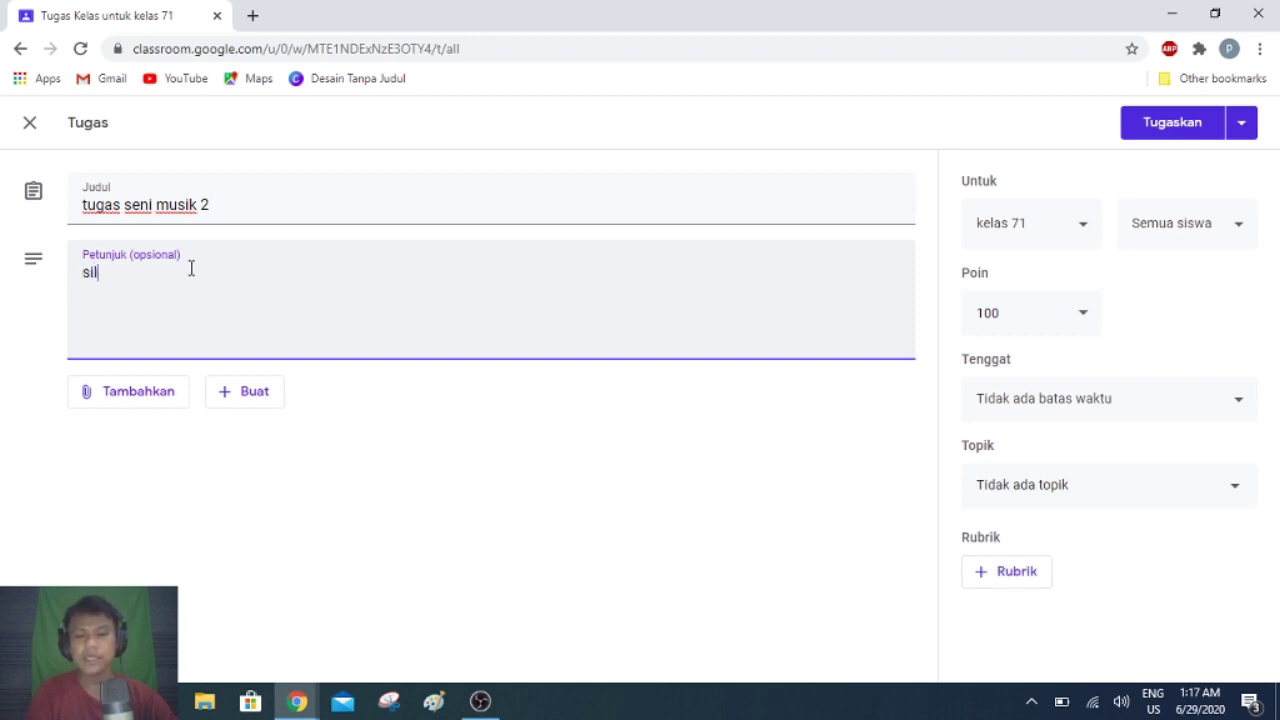
{"action": "type", "text": "lahkan"}
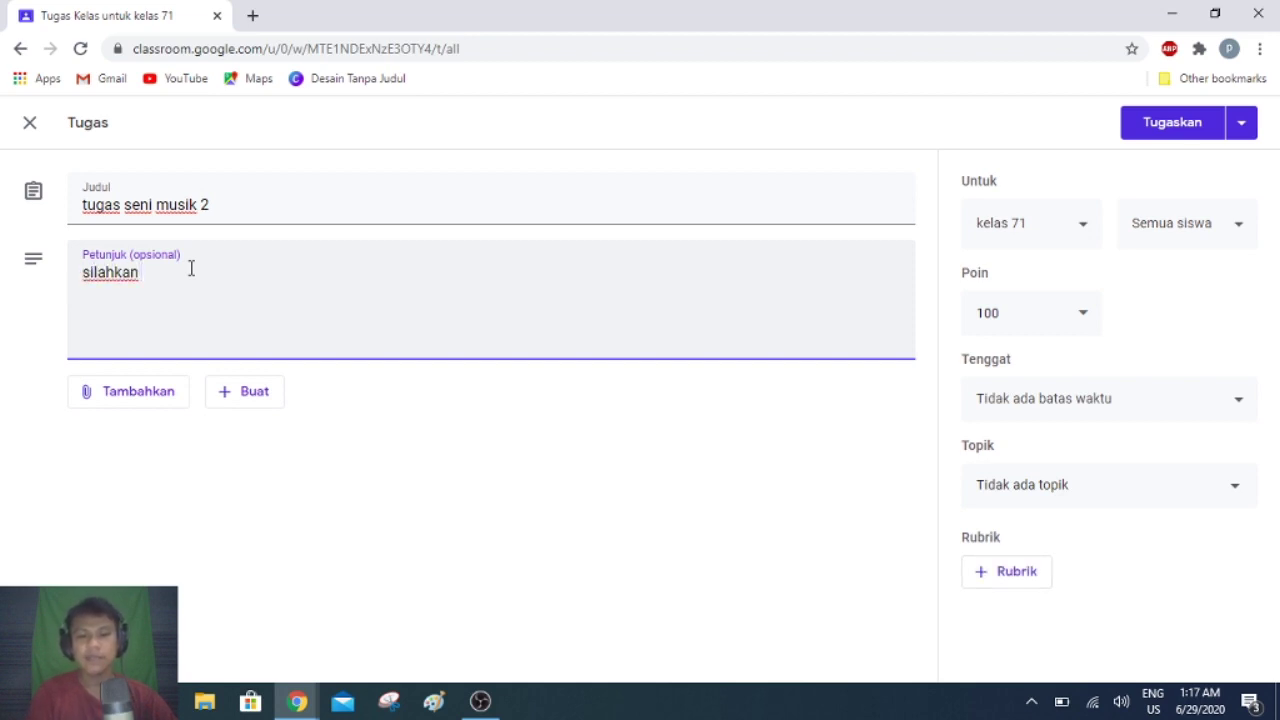
{"action": "type", "text": " download LK yang"}
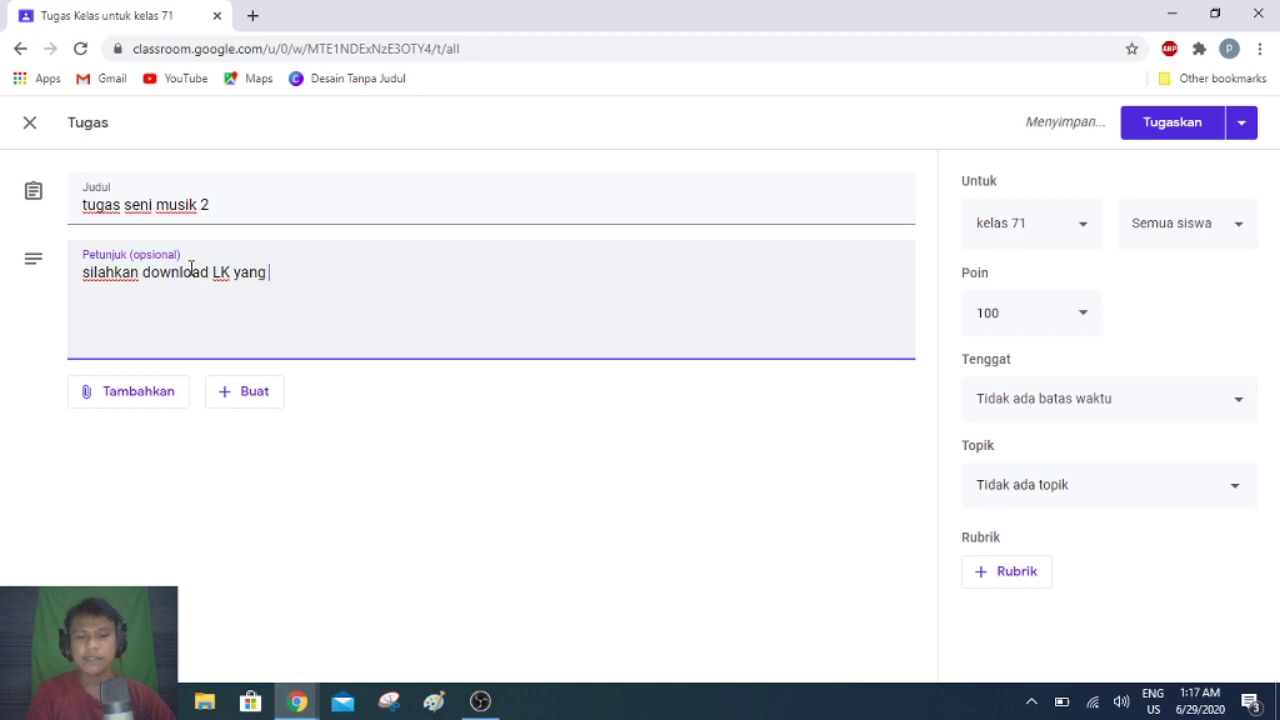
{"action": "type", "text": "sudah di upload di dalam"}
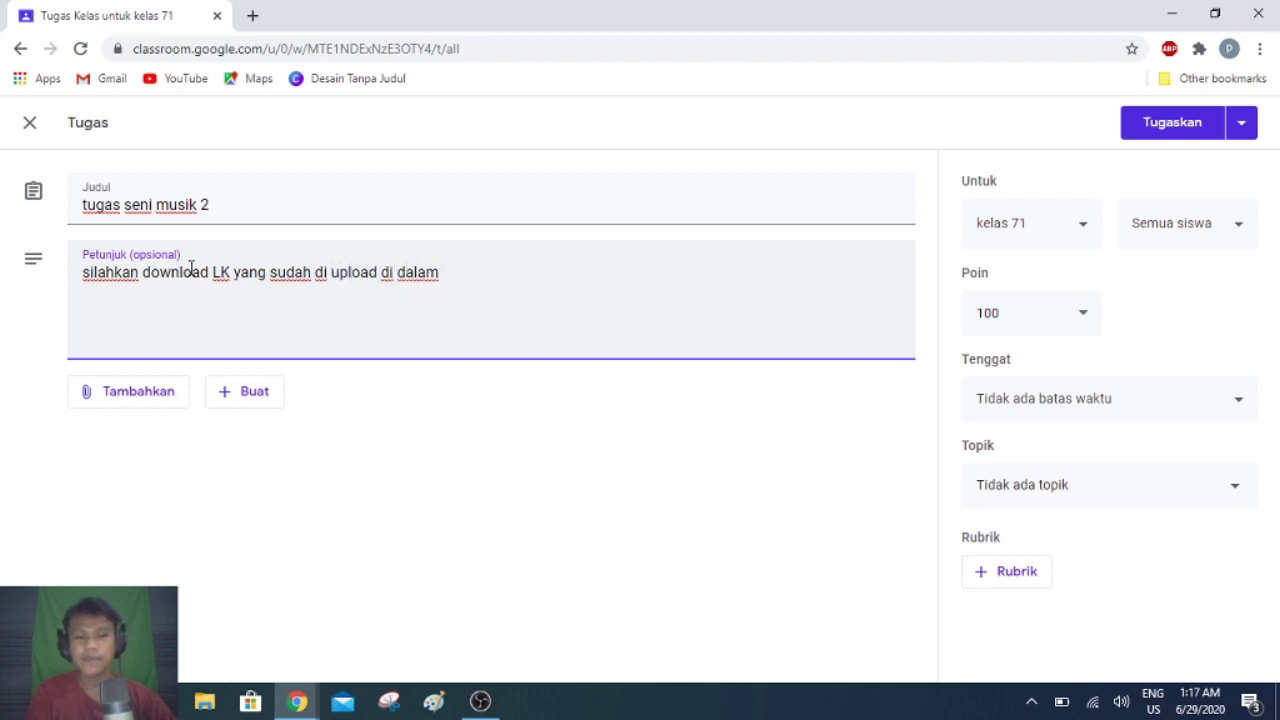
{"action": "type", "text": "GC "}
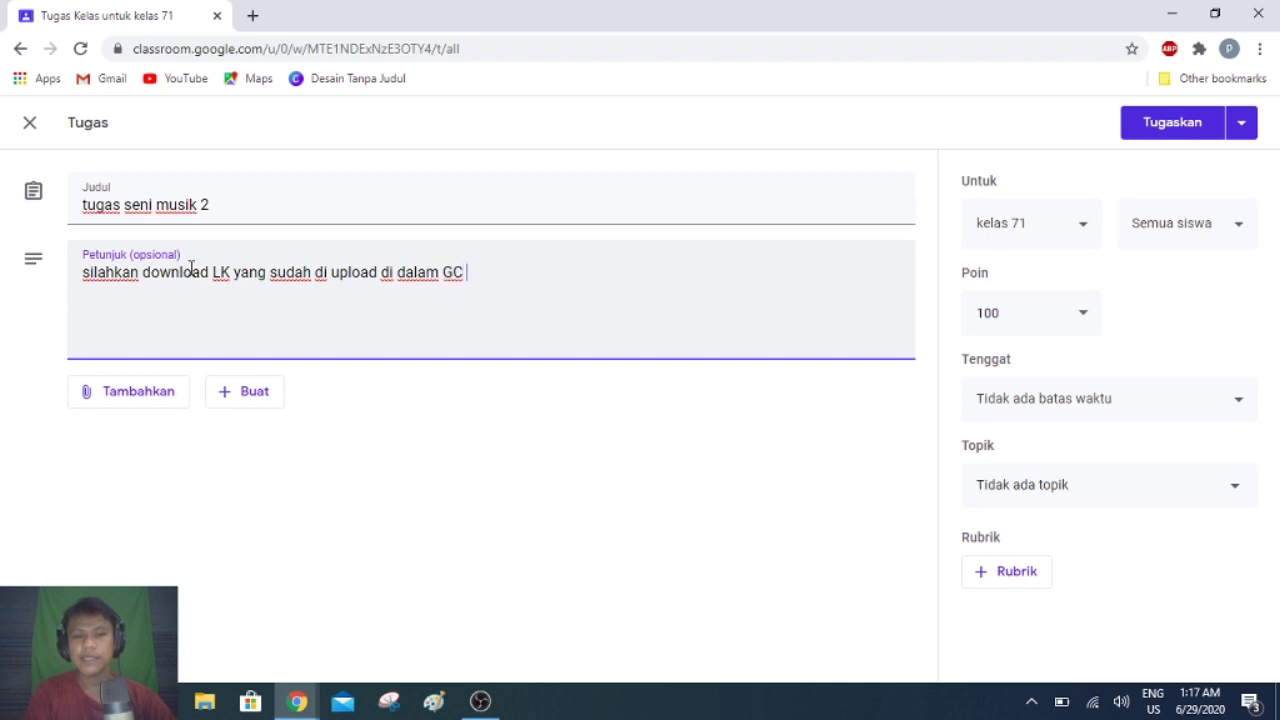
{"action": "type", "text": "ini"}
{"action": "type", "text": "."}
{"action": "type", "text": " Tauta"}
{"action": "type", "text": "nnya "}
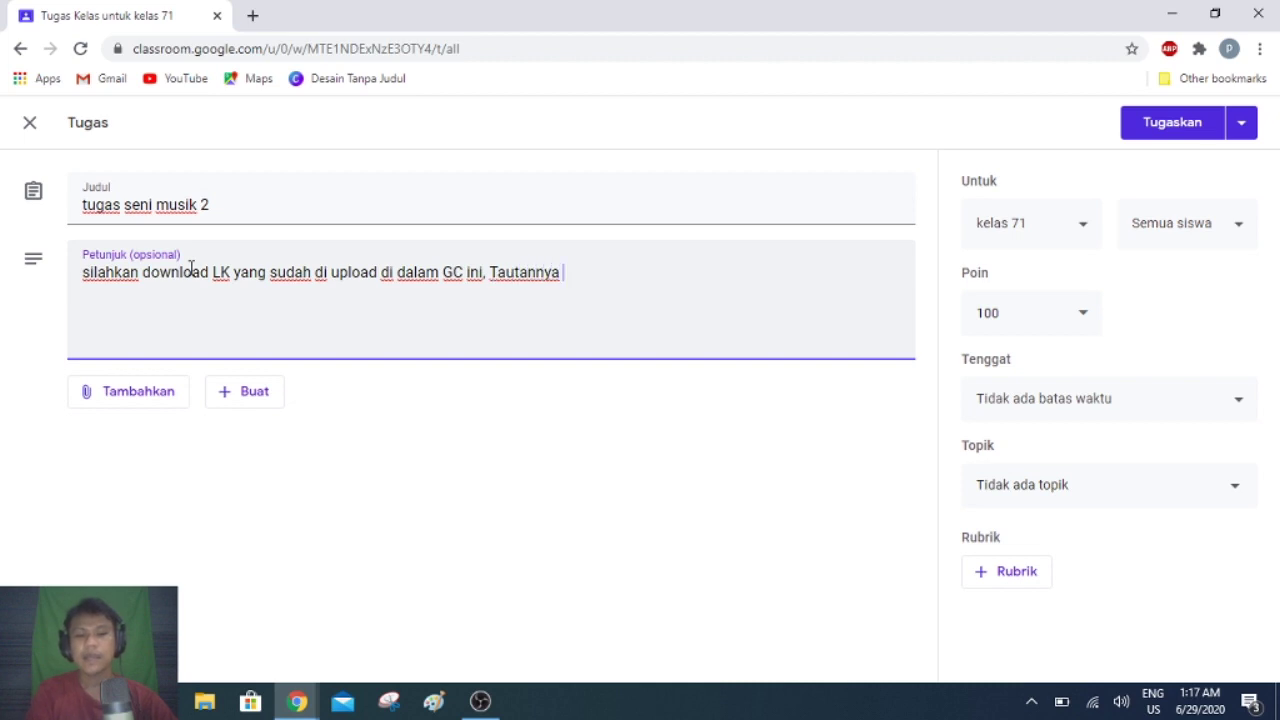
{"action": "type", "text": "ada"}
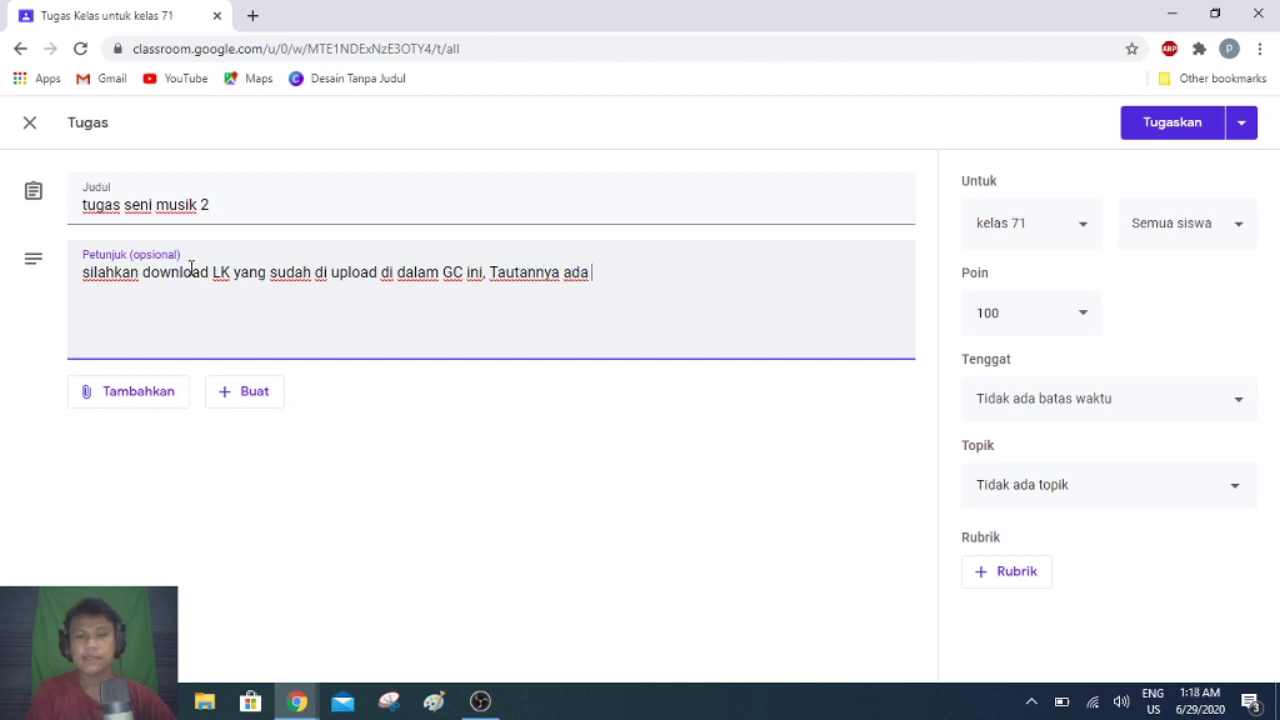
{"action": "type", "text": " di bawah"}
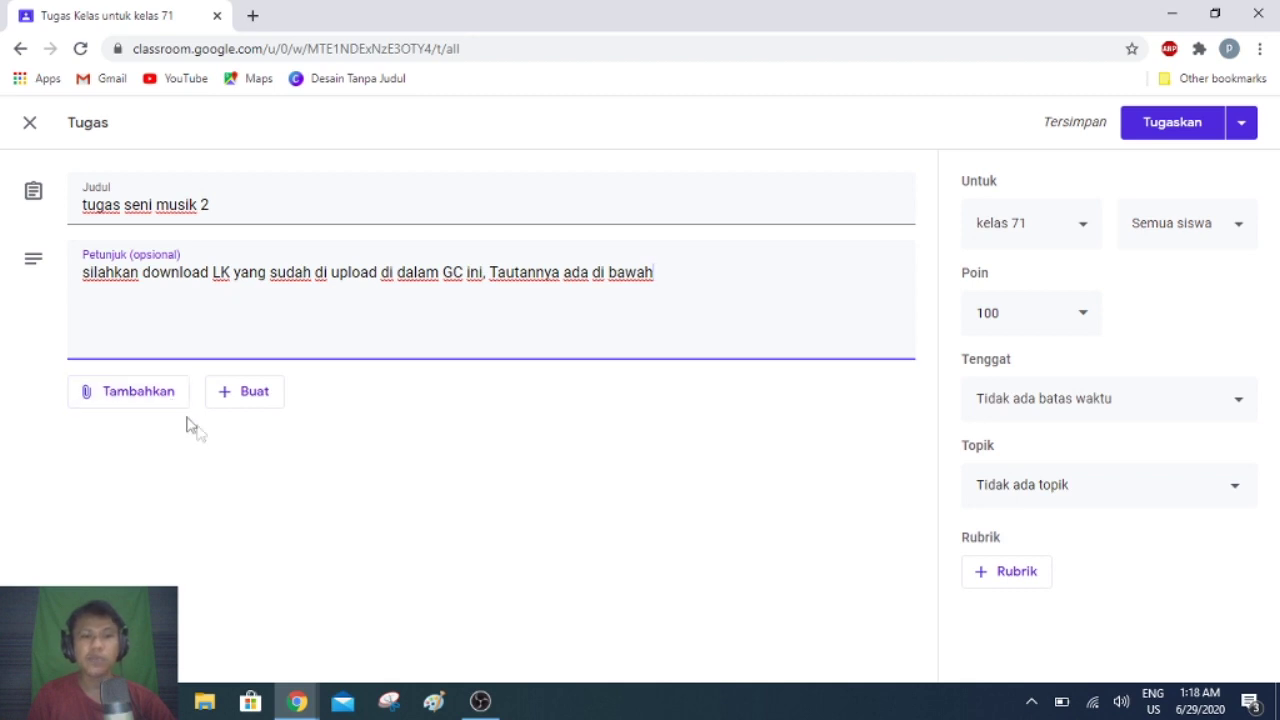
Start attaching a file from the computer to the assignment and browse to the GURU PENGGERAK folder in Documents.
{"action": "left_click", "coordinate": [110, 402]}
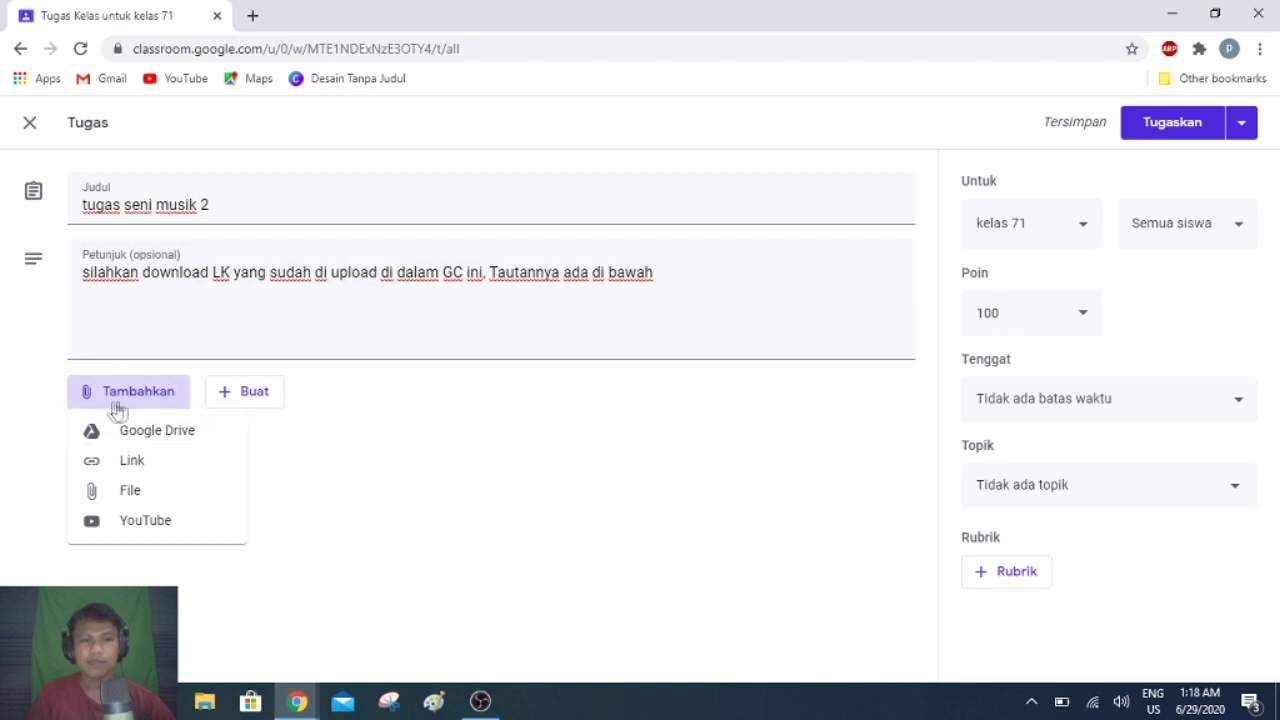
{"action": "left_click", "coordinate": [119, 394]}
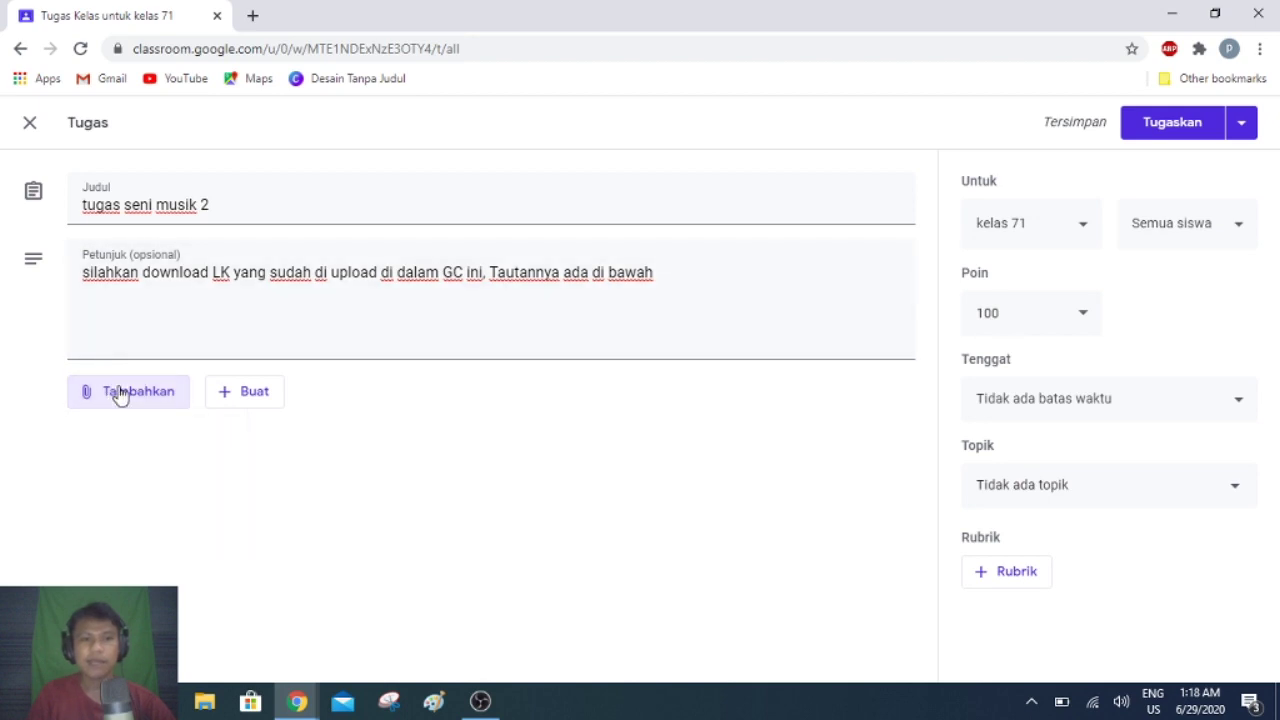
{"action": "left_click", "coordinate": [119, 394]}
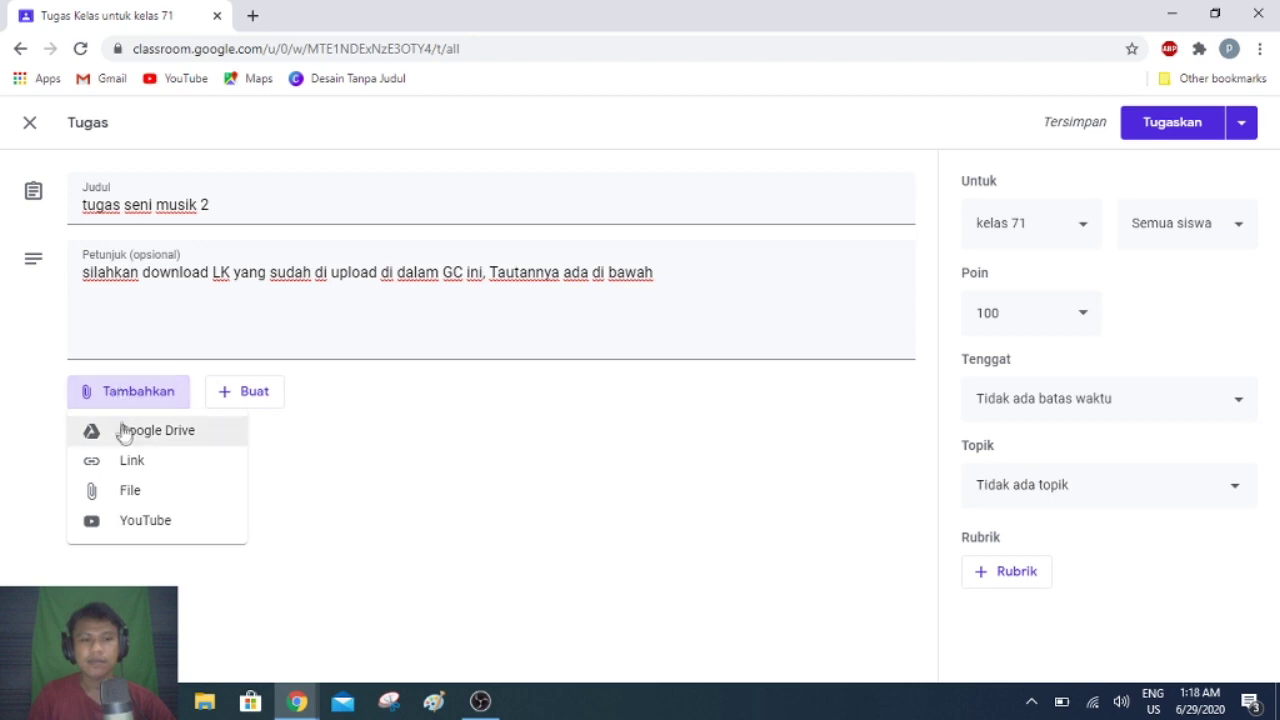
{"action": "left_click", "coordinate": [125, 500]}
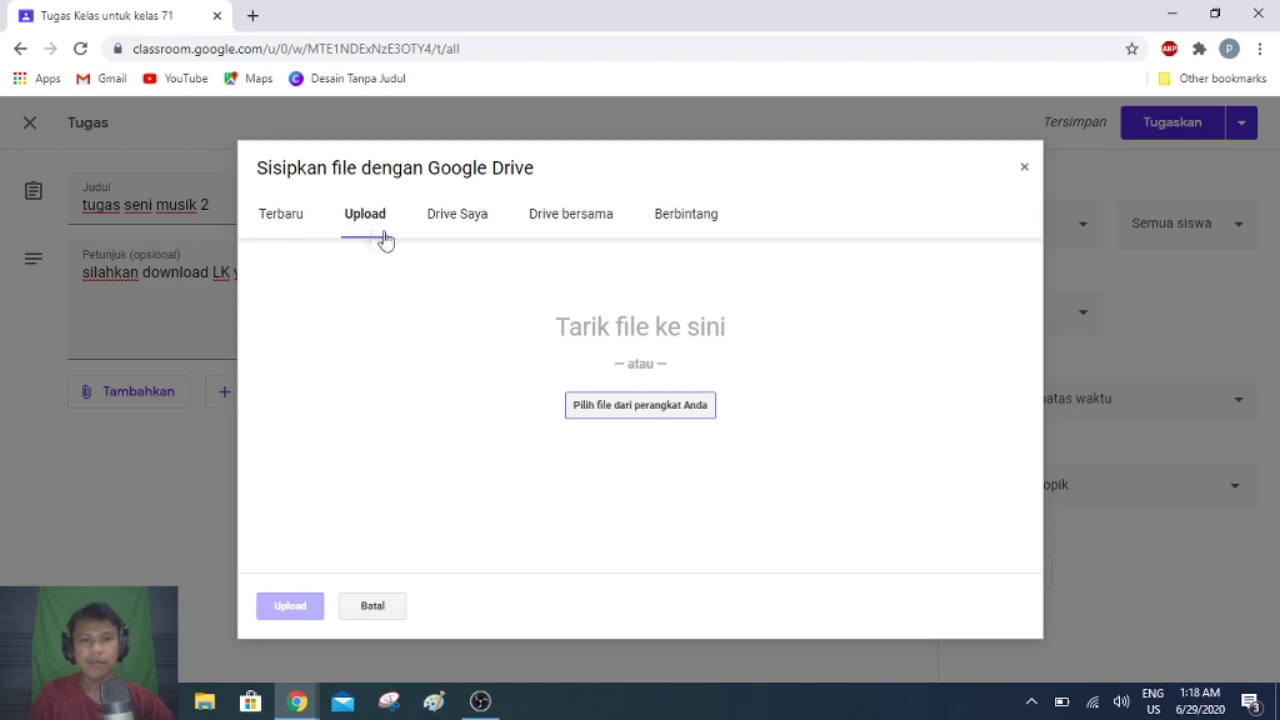
{"action": "left_click", "coordinate": [616, 417]}
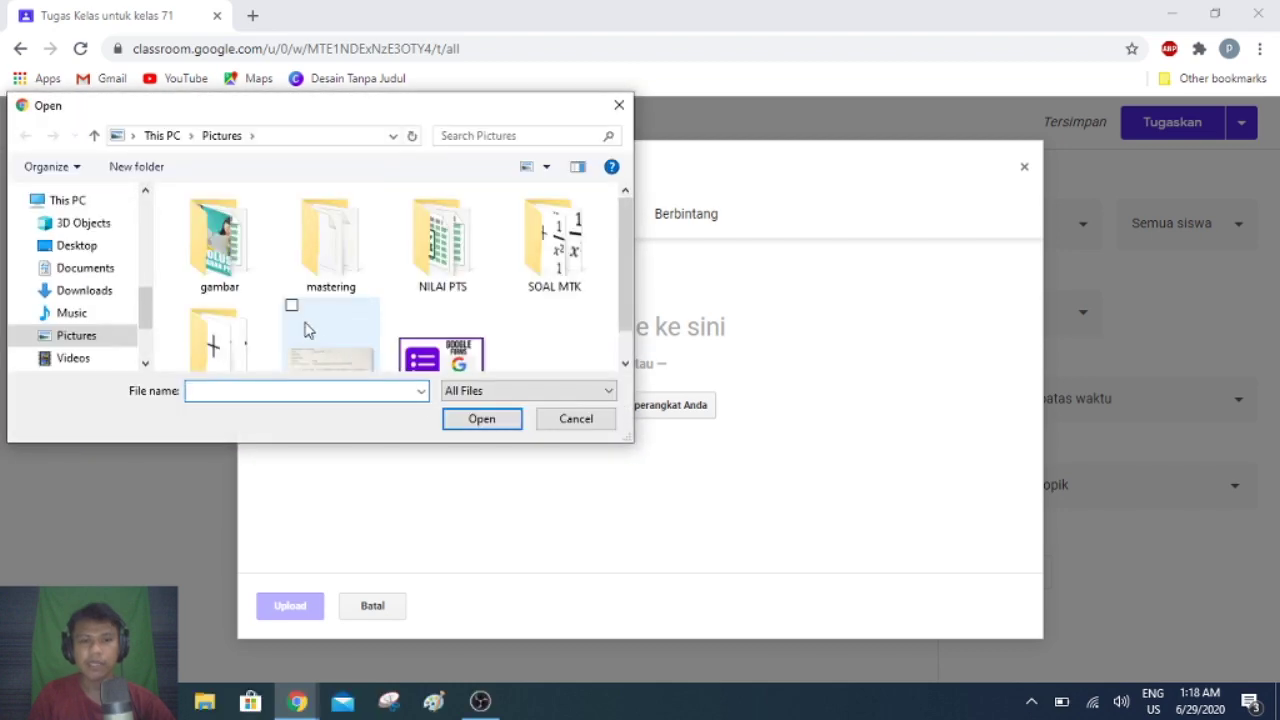
{"action": "scroll", "coordinate": [308, 331], "scroll_direction": "down", "scroll_amount": 1}
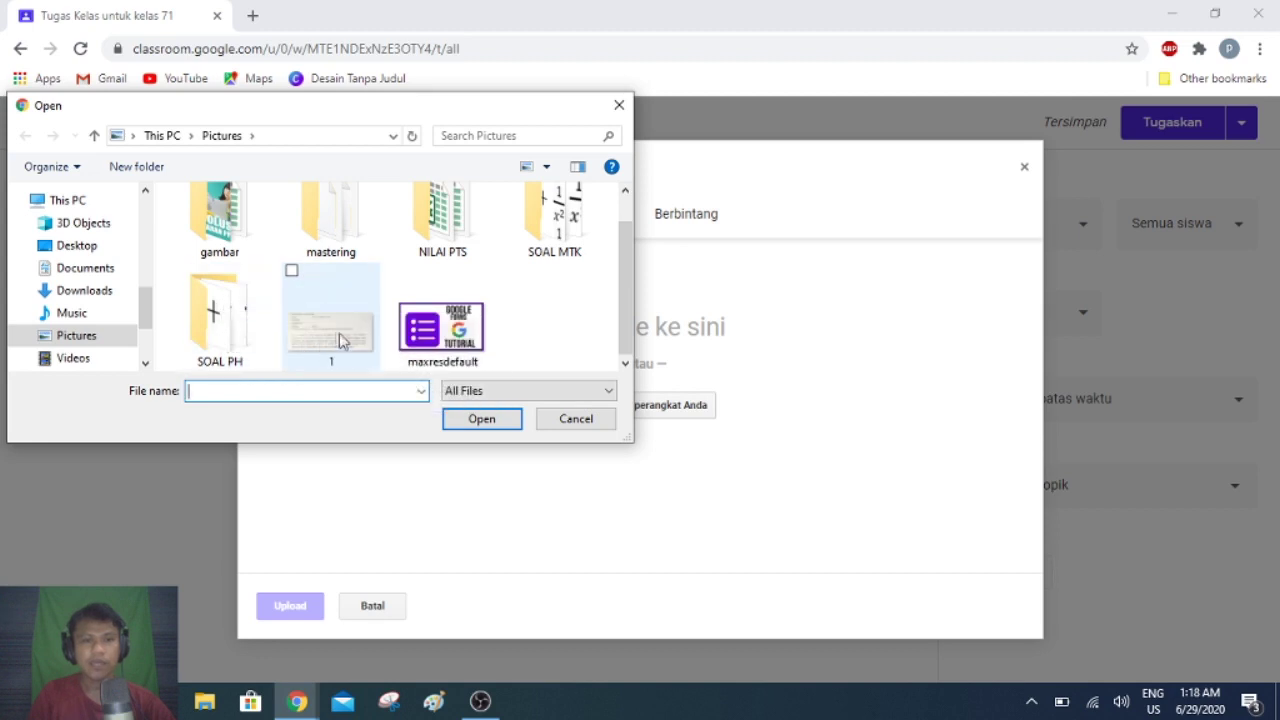
{"action": "left_click", "coordinate": [67, 311]}
{"action": "left_click", "coordinate": [84, 274]}
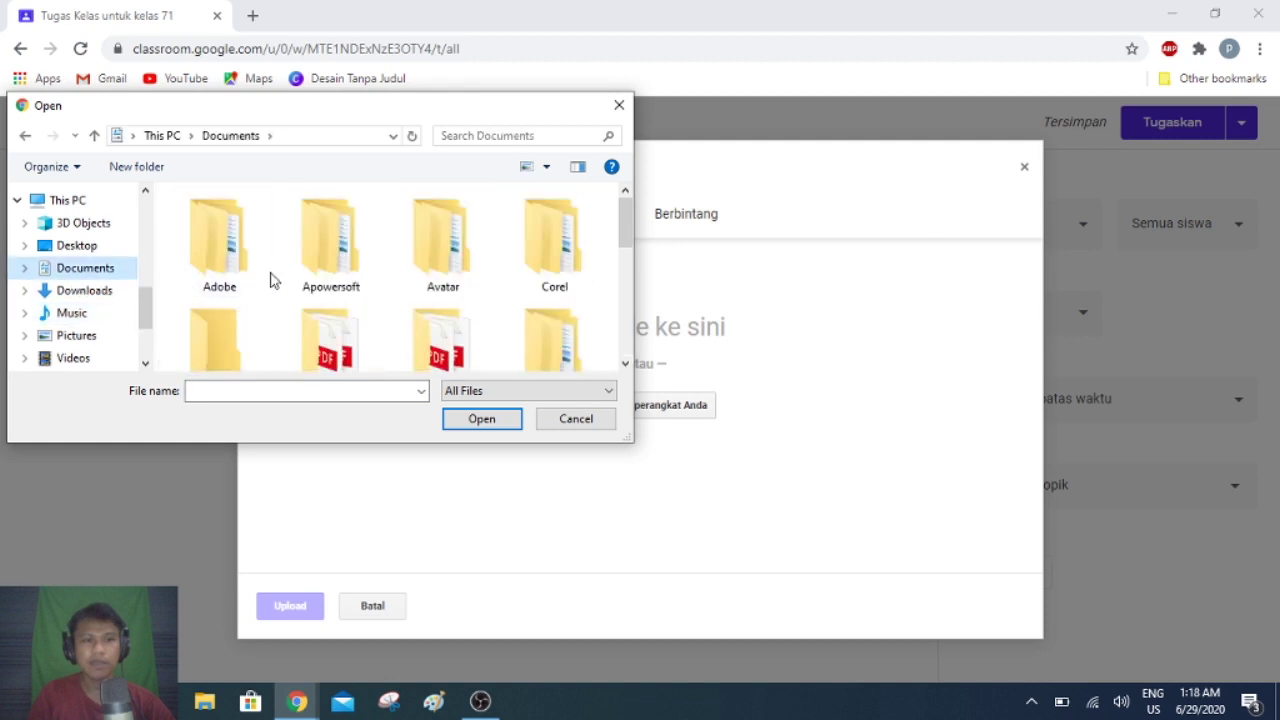
{"action": "scroll", "coordinate": [313, 272], "scroll_direction": "down", "scroll_amount": 3}
{"action": "scroll", "coordinate": [300, 275], "scroll_direction": "up", "scroll_amount": 1}
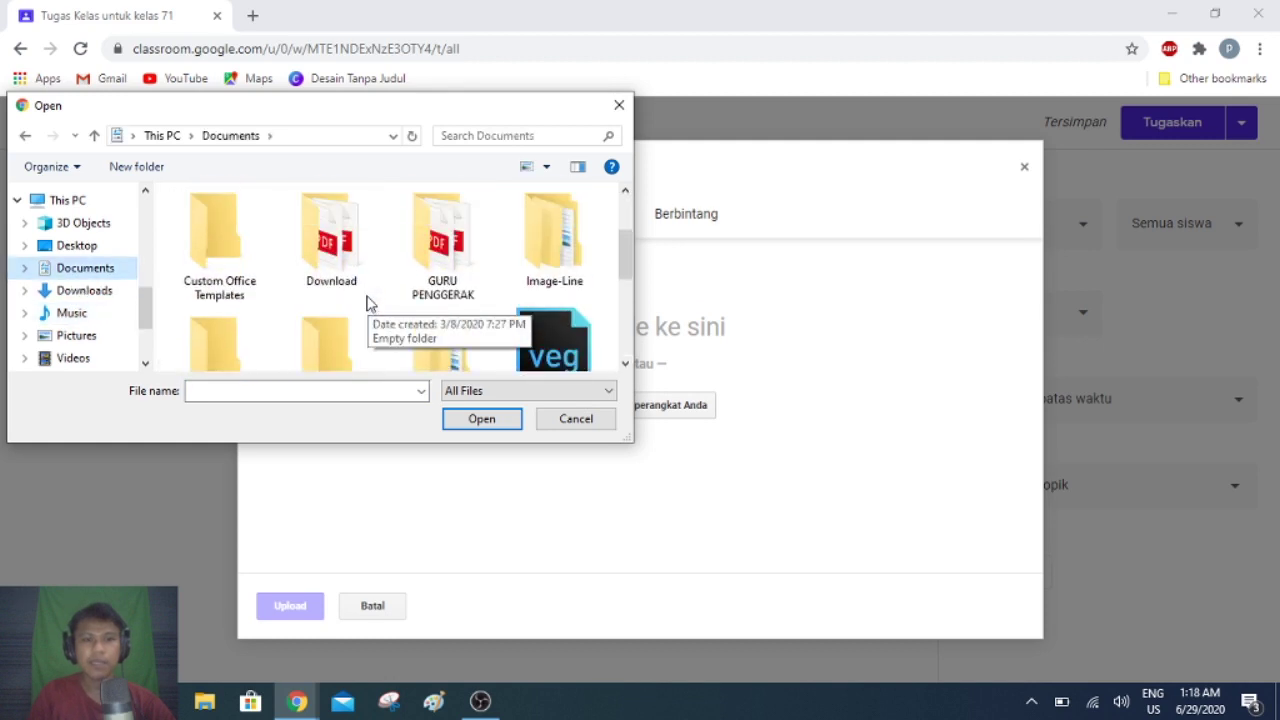
{"action": "double_click", "coordinate": [418, 274]}
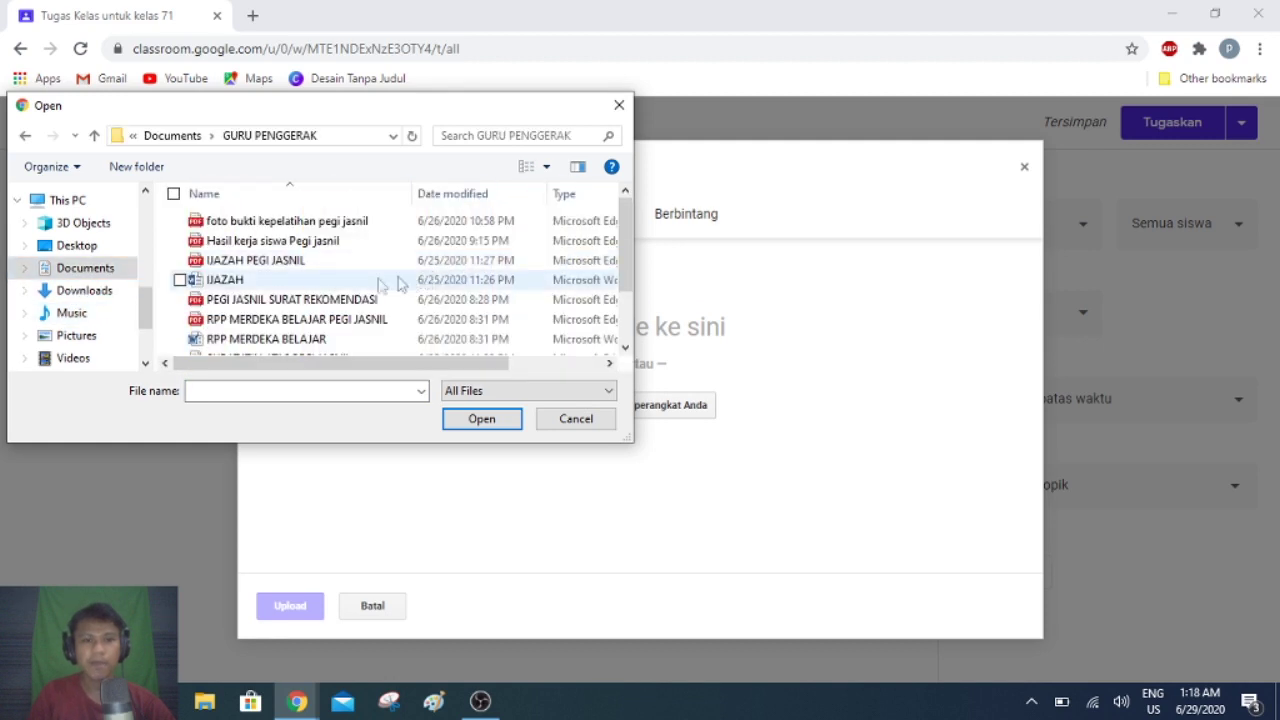
Choose the Word document RPP MERDEKA BELAJAR and upload it as the assignment's attachment.
{"action": "left_click", "coordinate": [287, 222]}
{"action": "scroll", "coordinate": [268, 280], "scroll_direction": "down", "scroll_amount": 1}
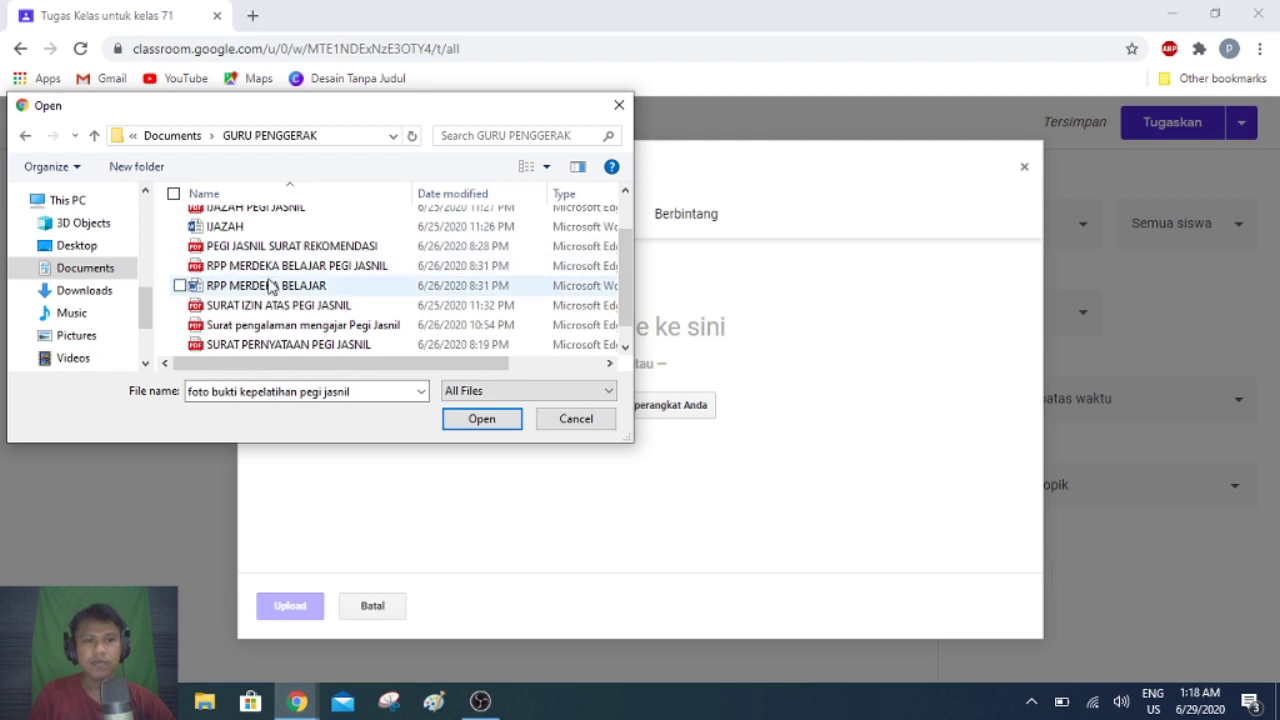
{"action": "left_click", "coordinate": [270, 286]}
{"action": "scroll", "coordinate": [270, 290], "scroll_direction": "up", "scroll_amount": 1}
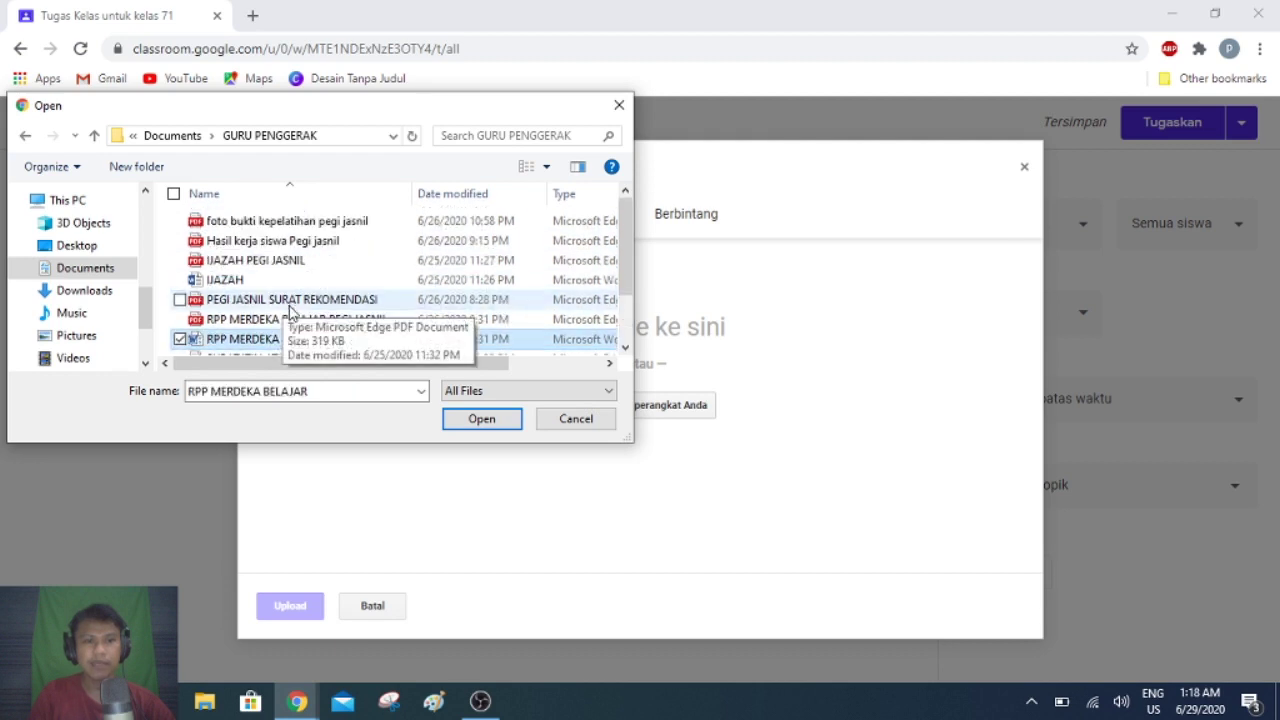
{"action": "scroll", "coordinate": [255, 330], "scroll_direction": "down", "scroll_amount": 1}
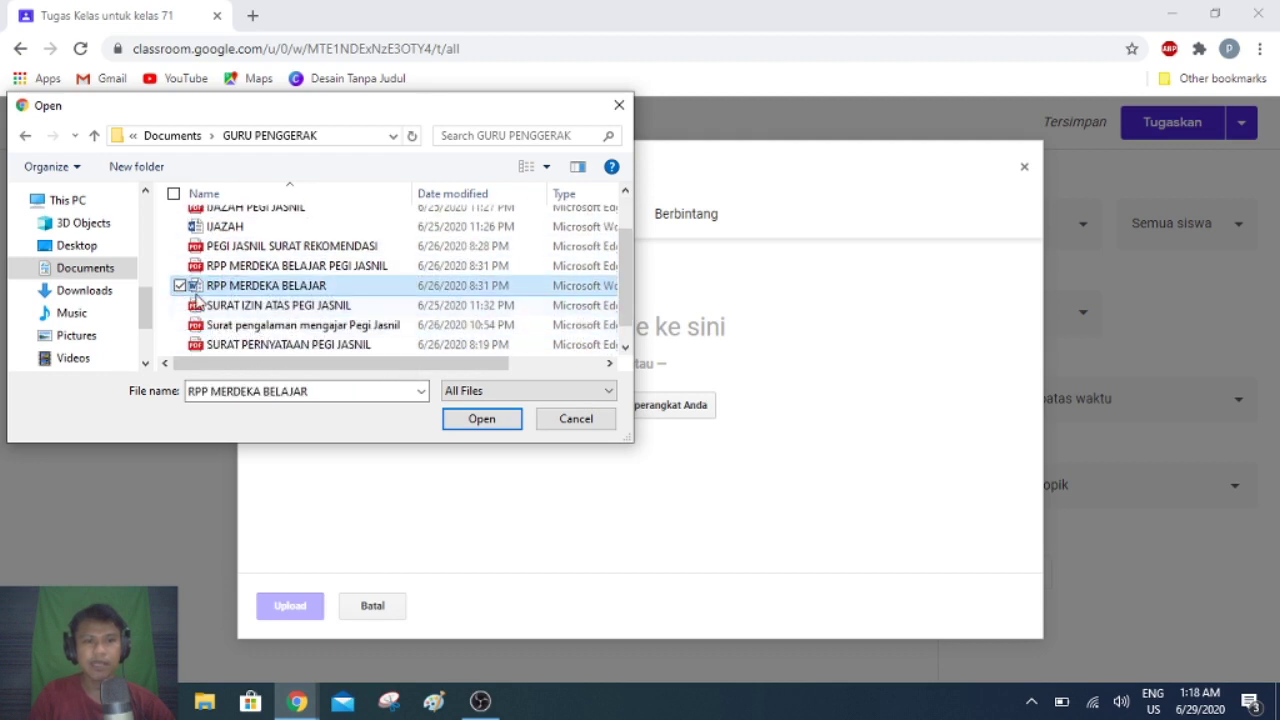
{"action": "left_click", "coordinate": [479, 419]}
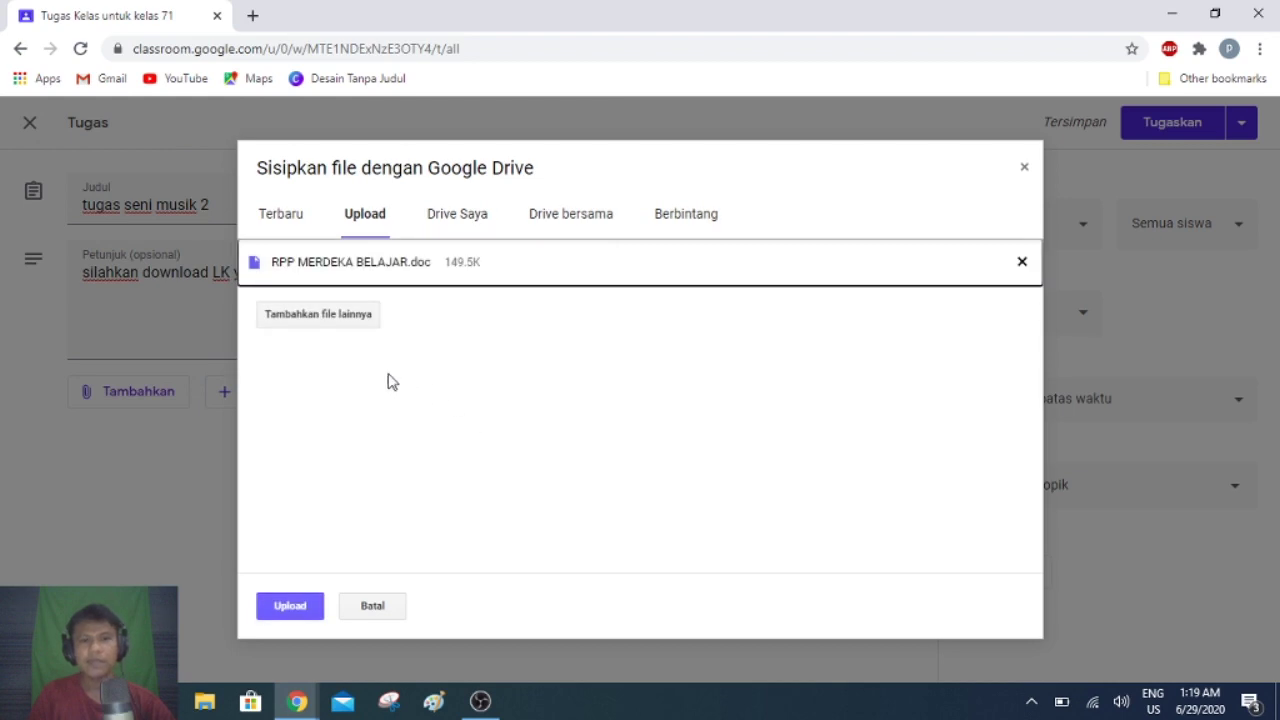
{"action": "left_click", "coordinate": [293, 600]}
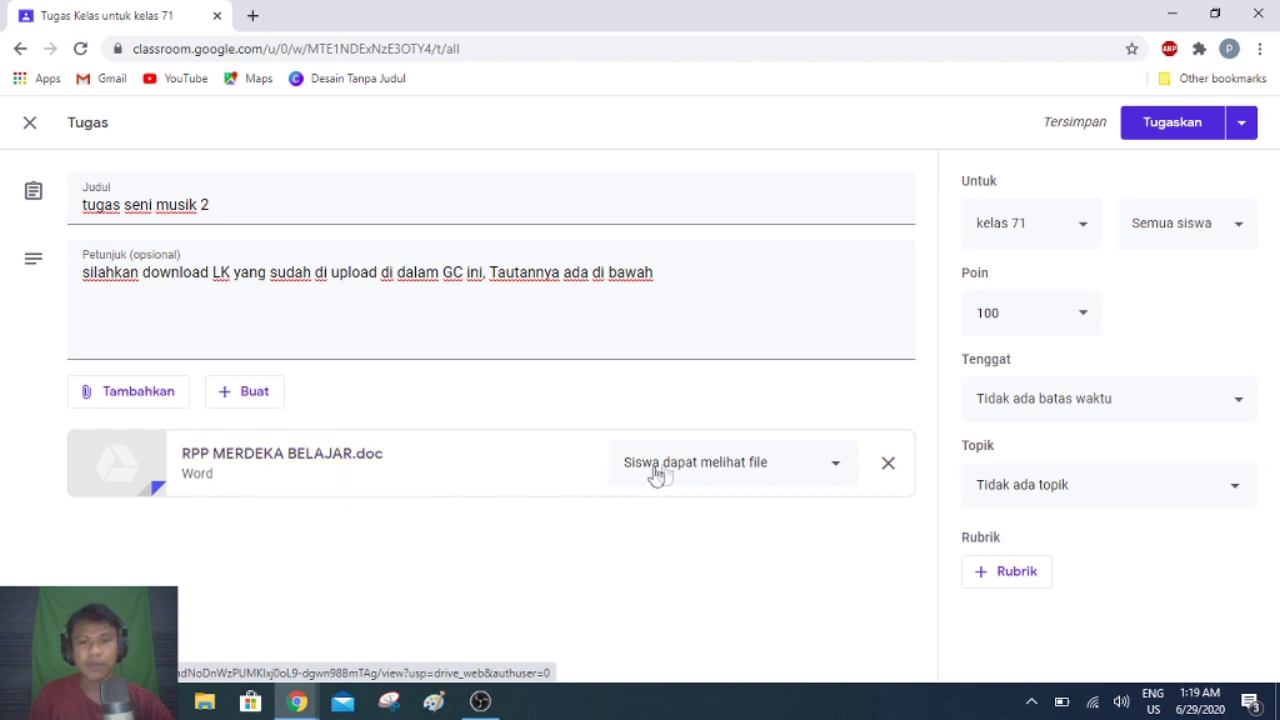
{"action": "left_click", "coordinate": [745, 472]}
{"action": "left_click", "coordinate": [742, 470]}
{"action": "left_click", "coordinate": [741, 470]}
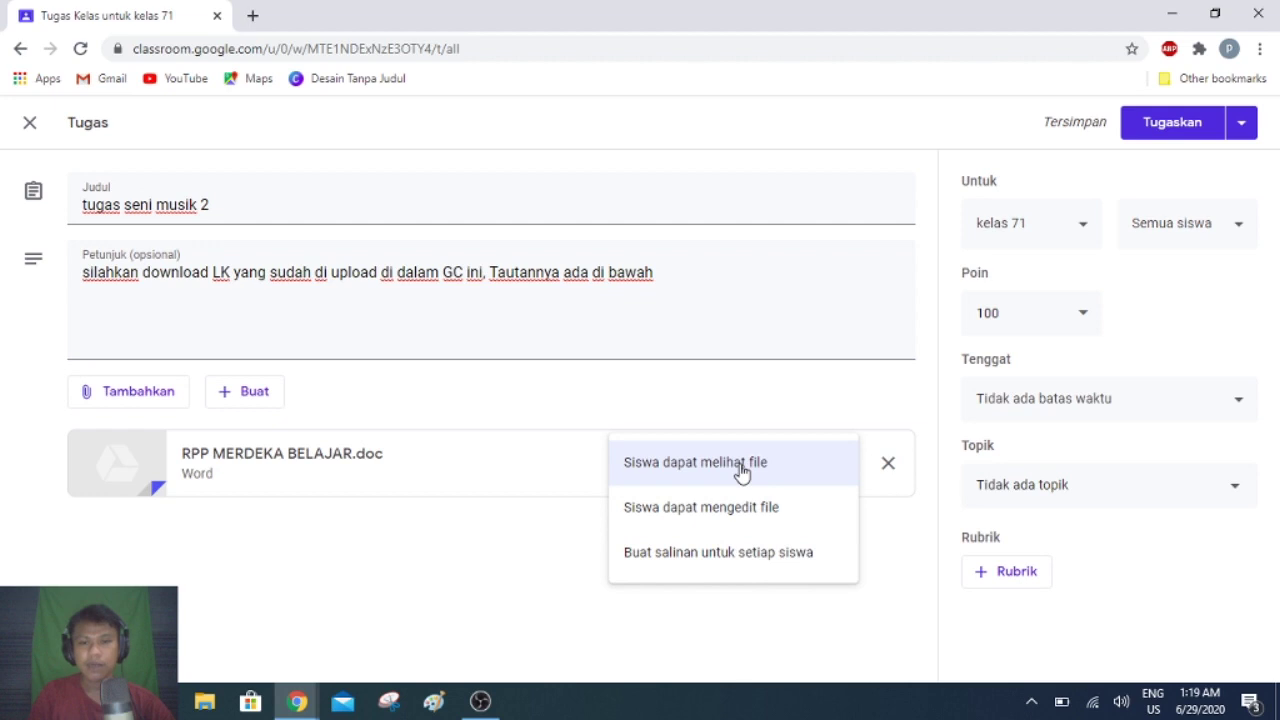
{"action": "left_click", "coordinate": [560, 480]}
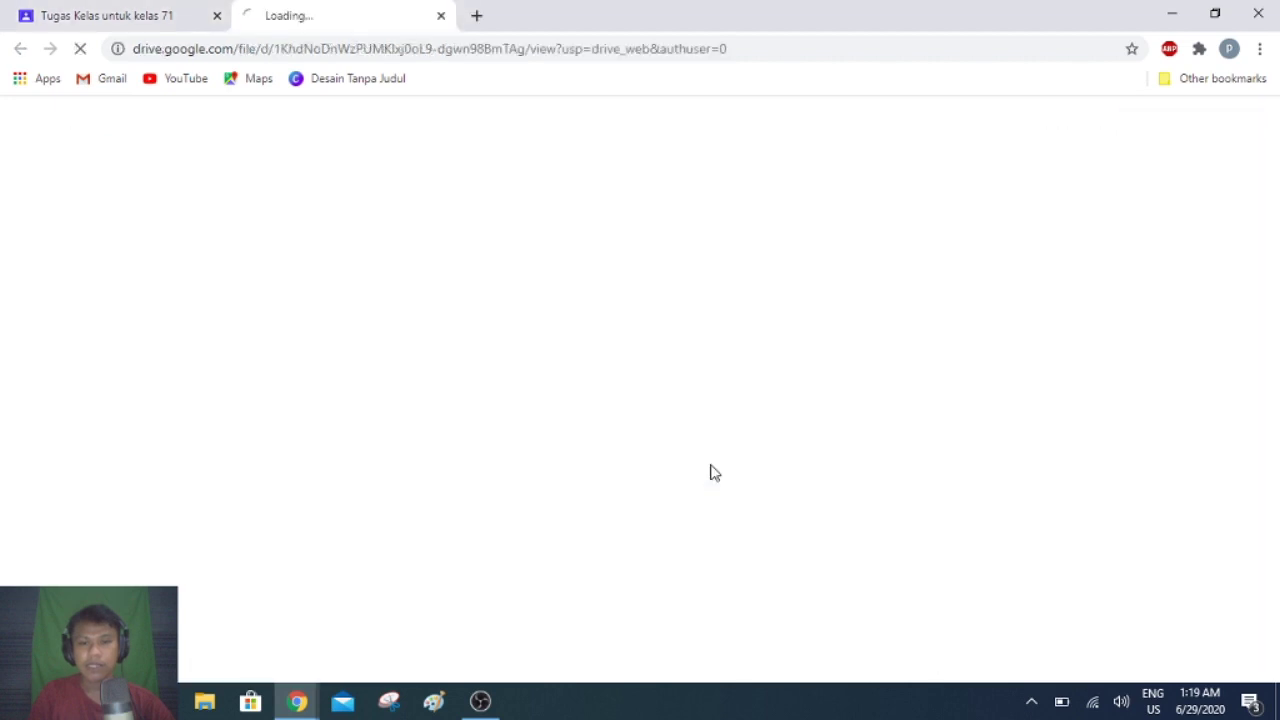
{"action": "left_click", "coordinate": [185, 22]}
{"action": "left_click", "coordinate": [441, 15]}
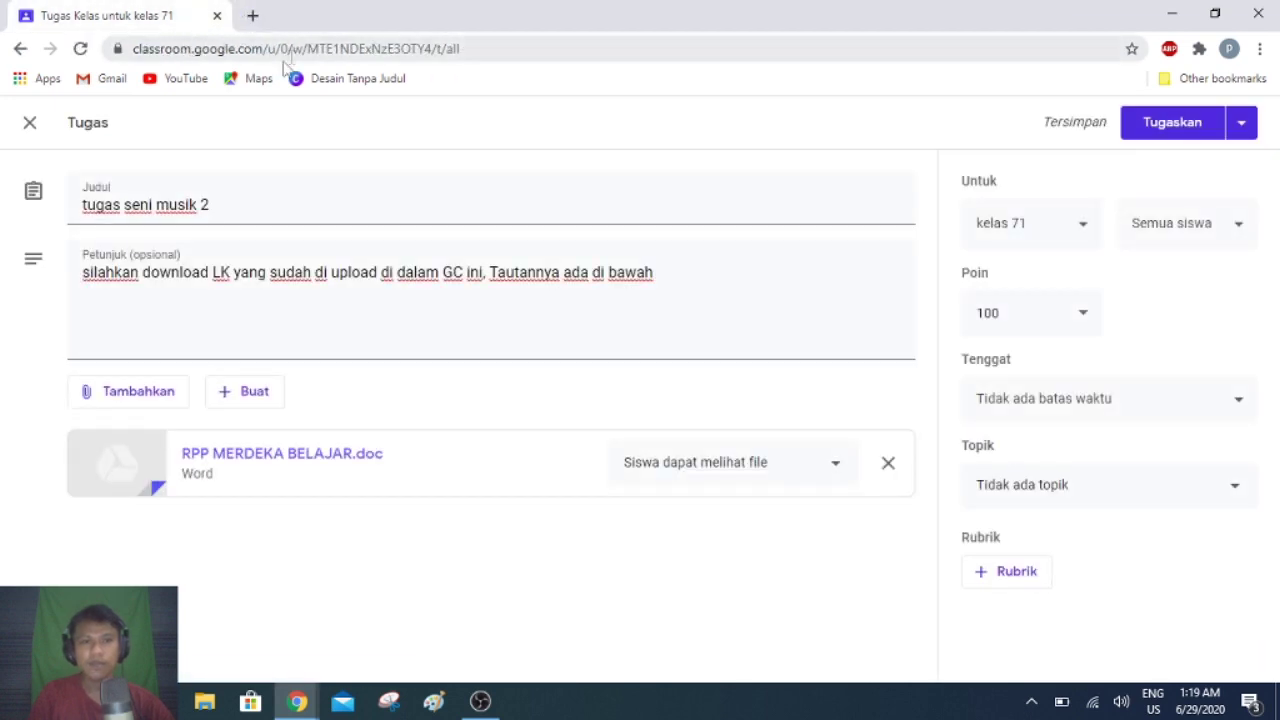
Set the permission of the attached RPP MERDEKA BELAJAR.doc to "Siswa dapat mengedit file".
{"action": "left_click", "coordinate": [742, 468]}
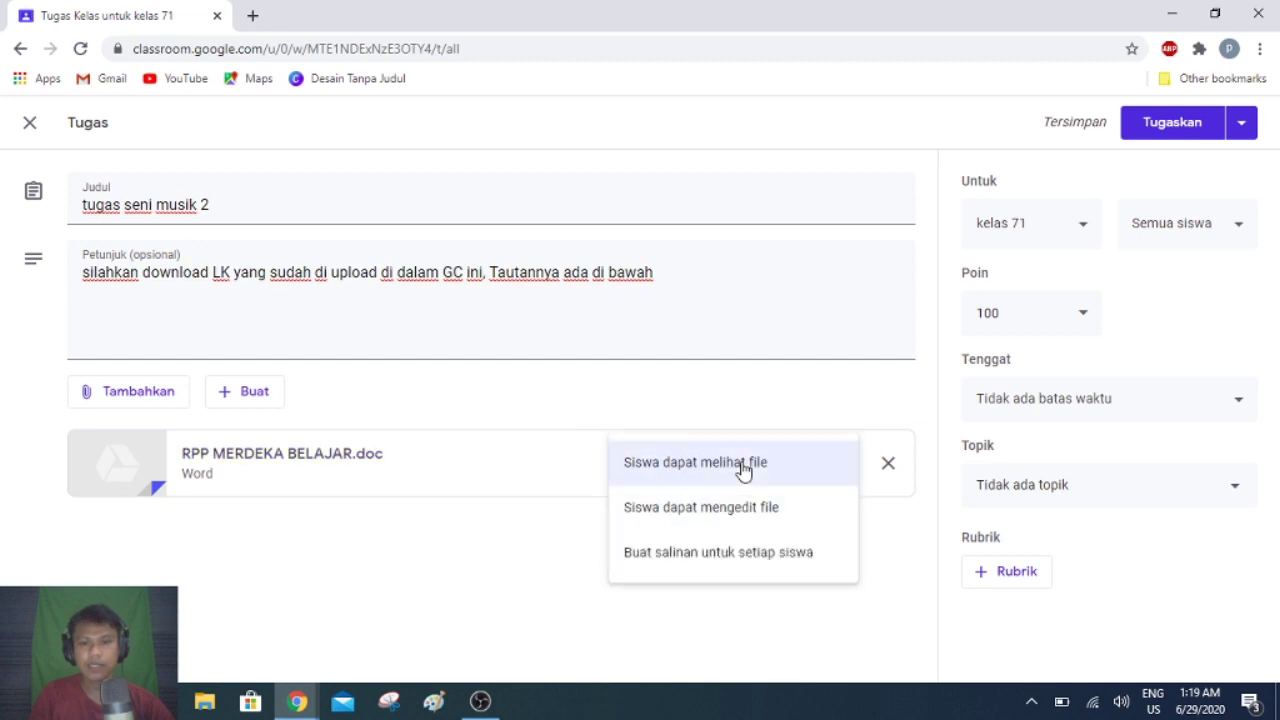
{"action": "left_click", "coordinate": [702, 521]}
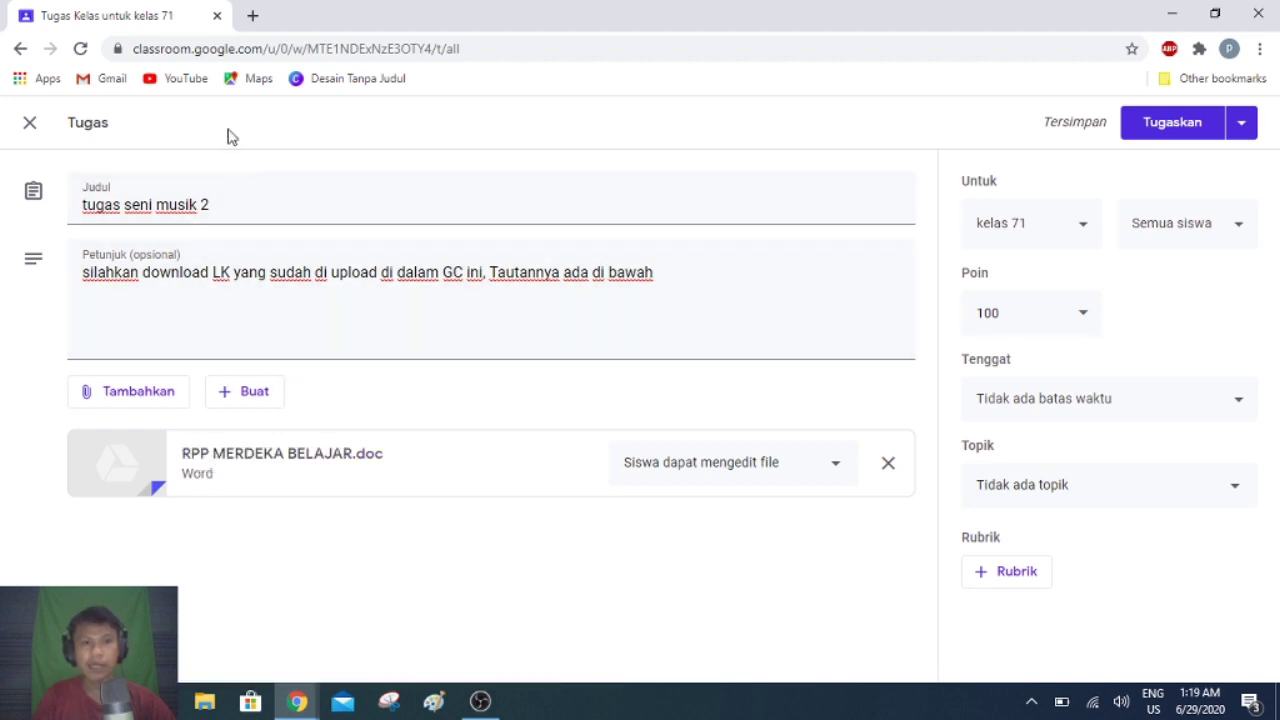
Search the web for "seni musik adalah" in a new browser tab and open the featured "Pengertian Seni Musik" article.
{"action": "left_click", "coordinate": [253, 17]}
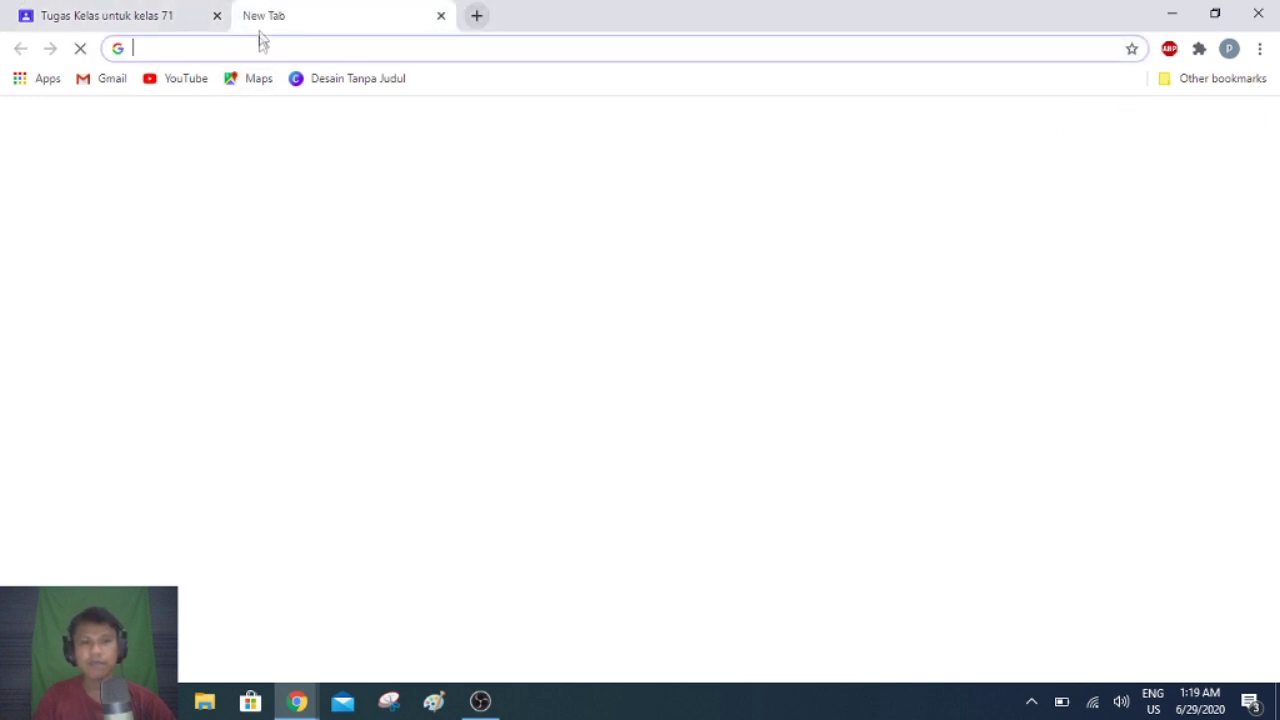
{"action": "type", "text": "gseni mus"}
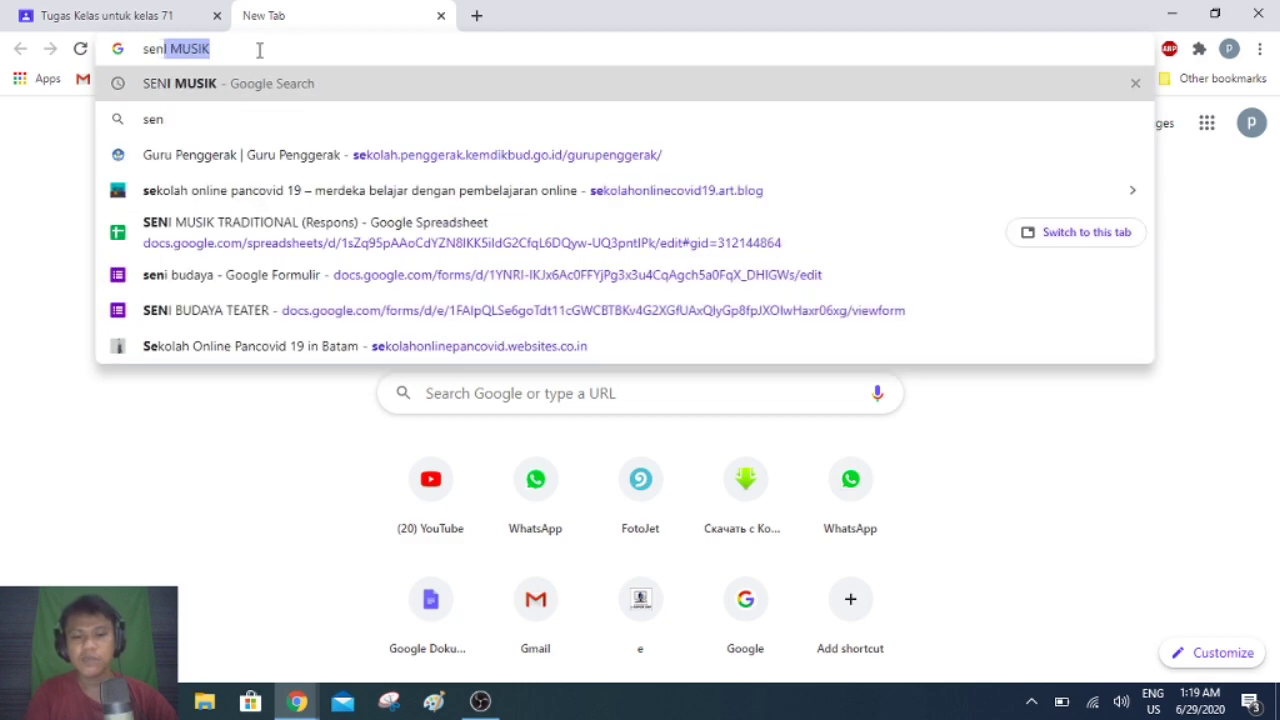
{"action": "type", "text": "ik"}
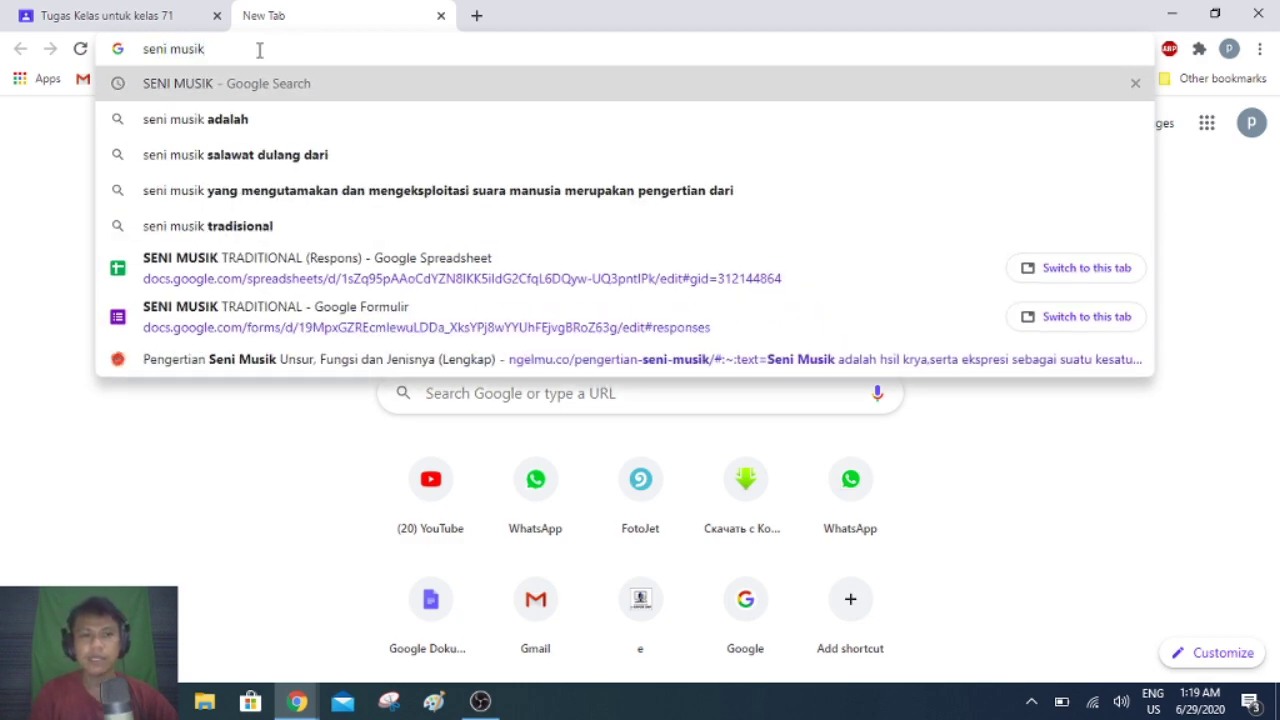
{"action": "left_click", "coordinate": [229, 124]}
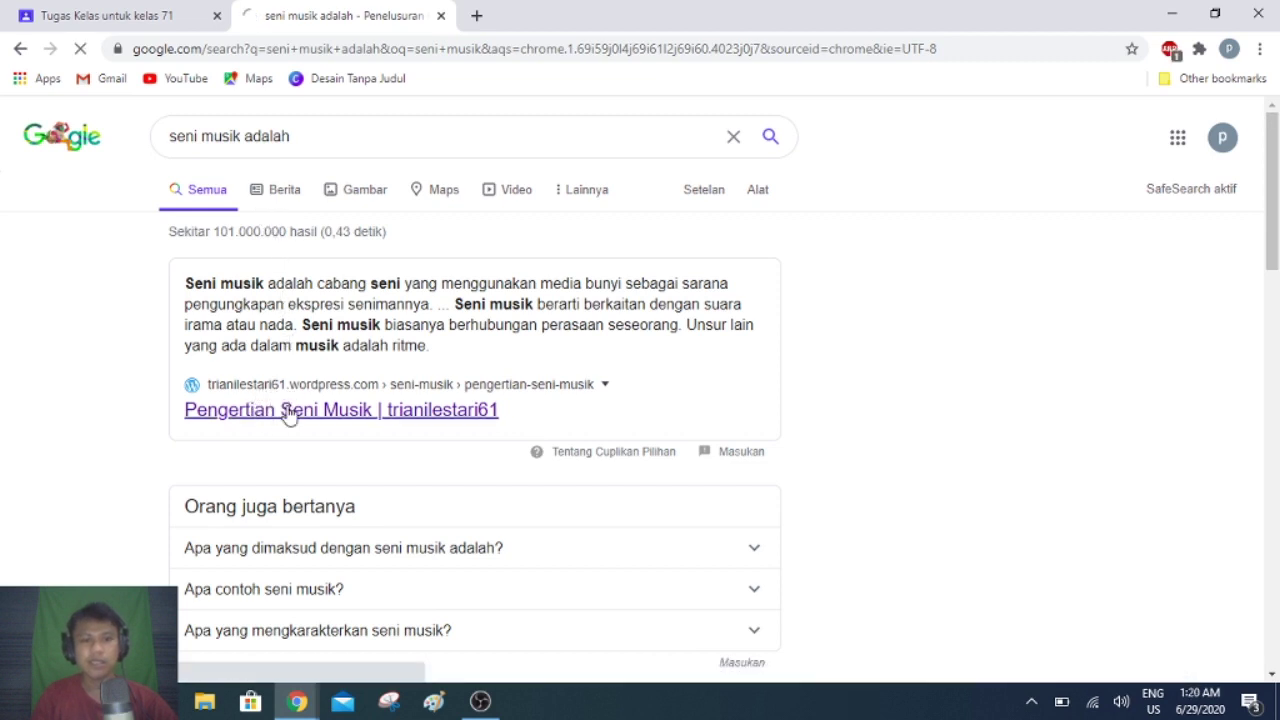
{"action": "left_click", "coordinate": [303, 411]}
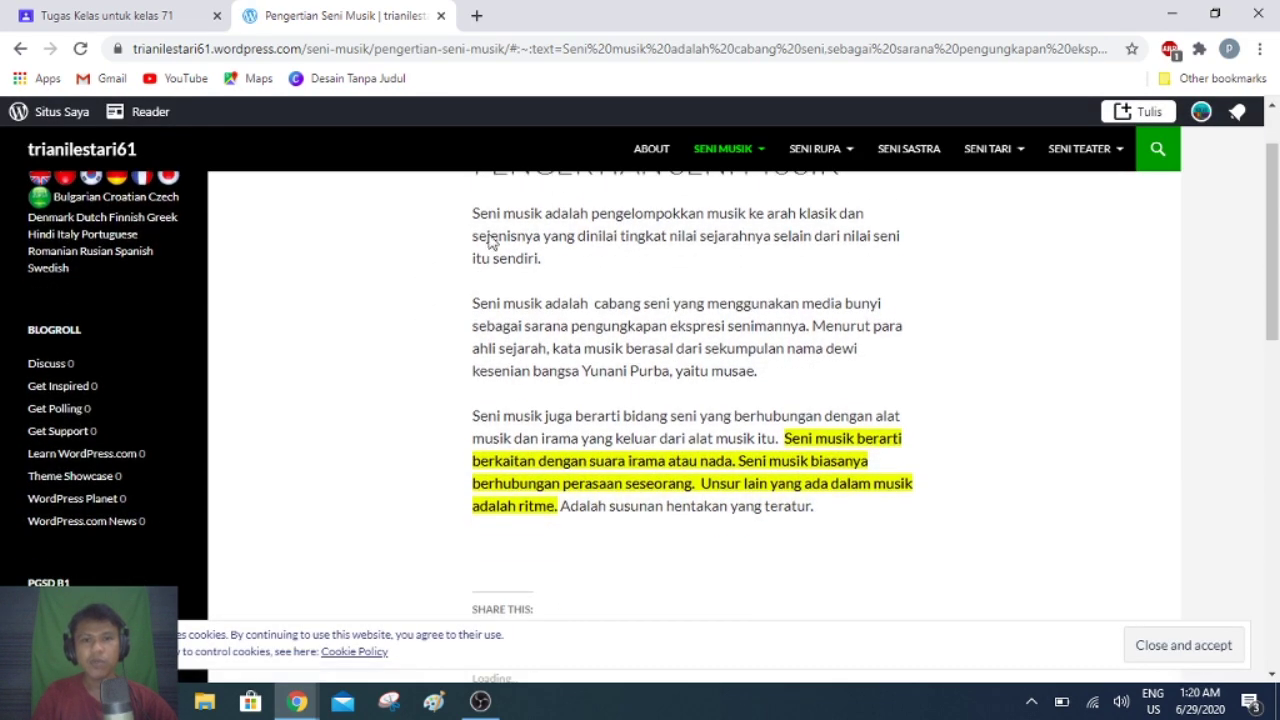
Copy the article's heading and three paragraphs, and place the text cursor at the end of the assignment instructions.
{"action": "left_click_drag", "start_coordinate": [474, 258], "coordinate": [783, 635]}
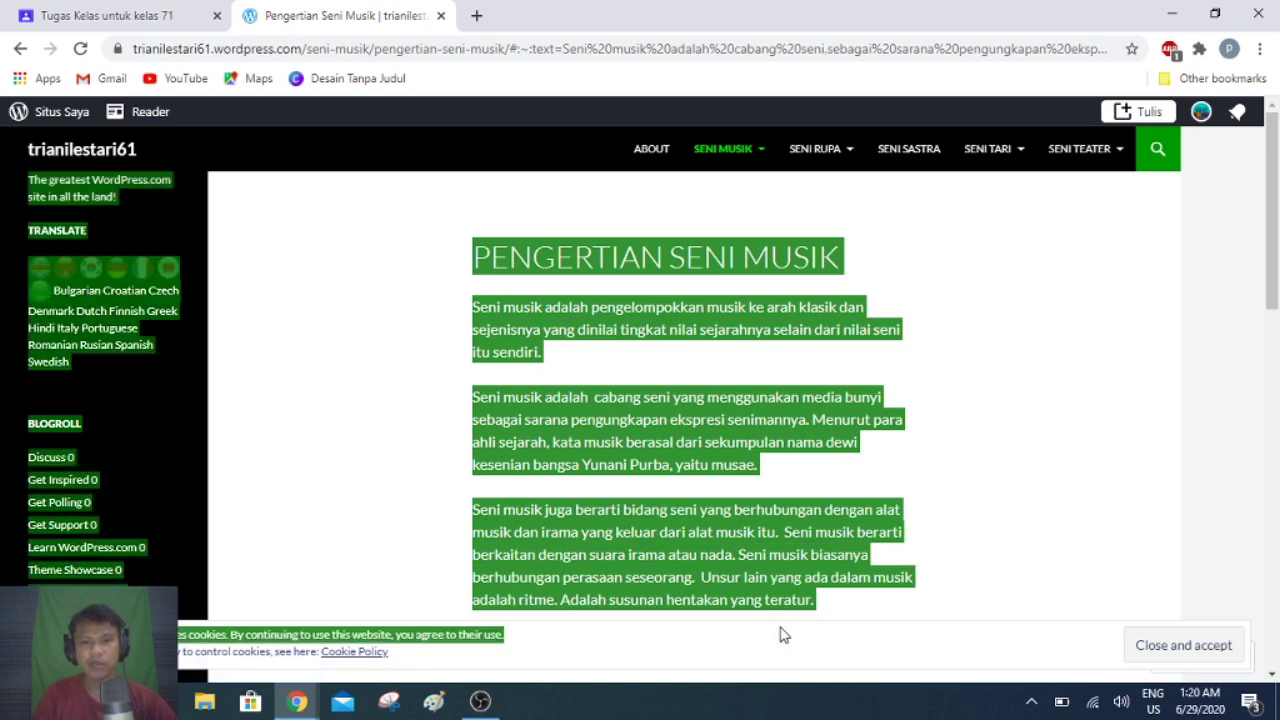
{"action": "left_click", "coordinate": [638, 431]}
{"action": "left_click_drag", "start_coordinate": [474, 258], "coordinate": [820, 605]}
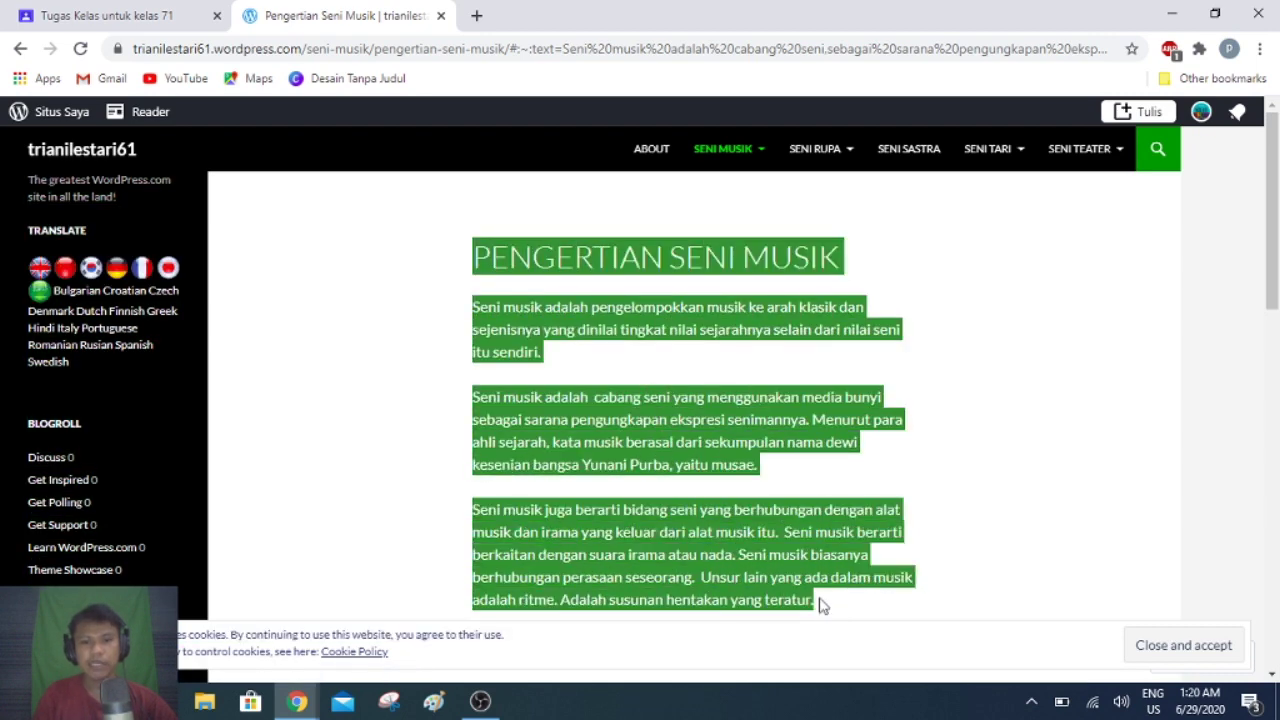
{"action": "right_click", "coordinate": [660, 527]}
{"action": "left_click", "coordinate": [676, 532]}
{"action": "left_click", "coordinate": [86, 12]}
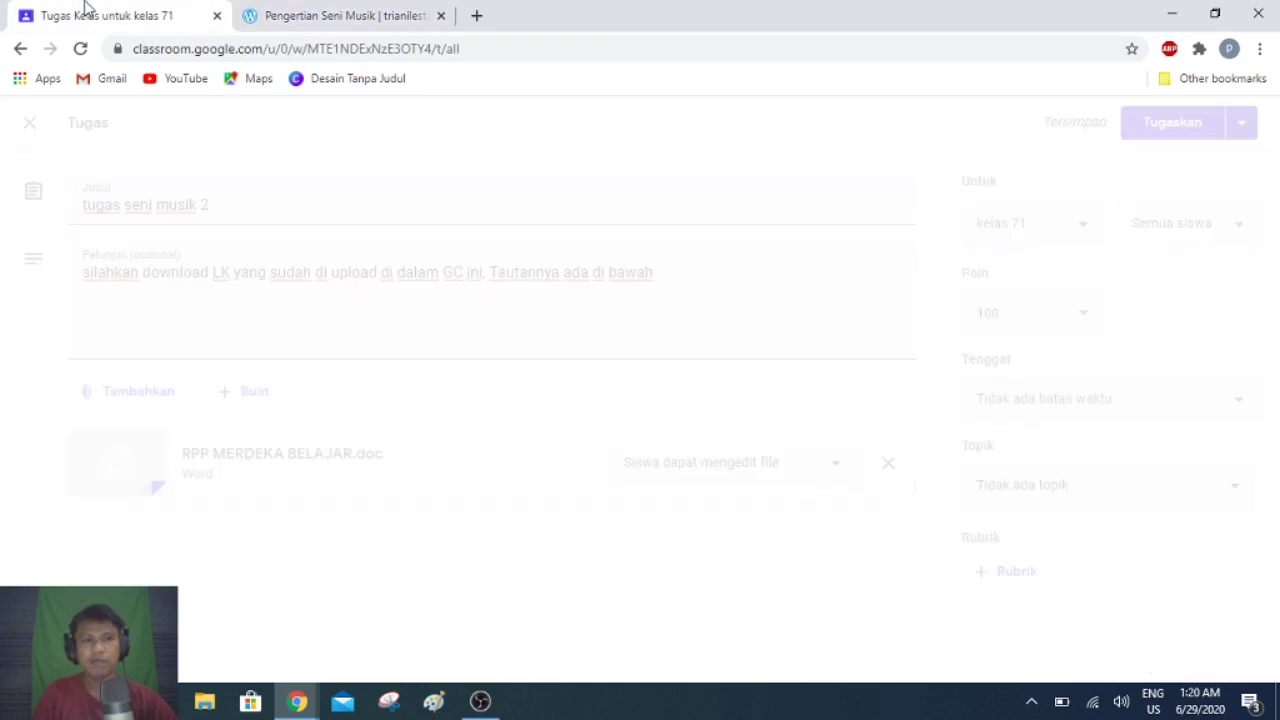
{"action": "left_click", "coordinate": [190, 291]}
{"action": "left_click", "coordinate": [676, 272]}
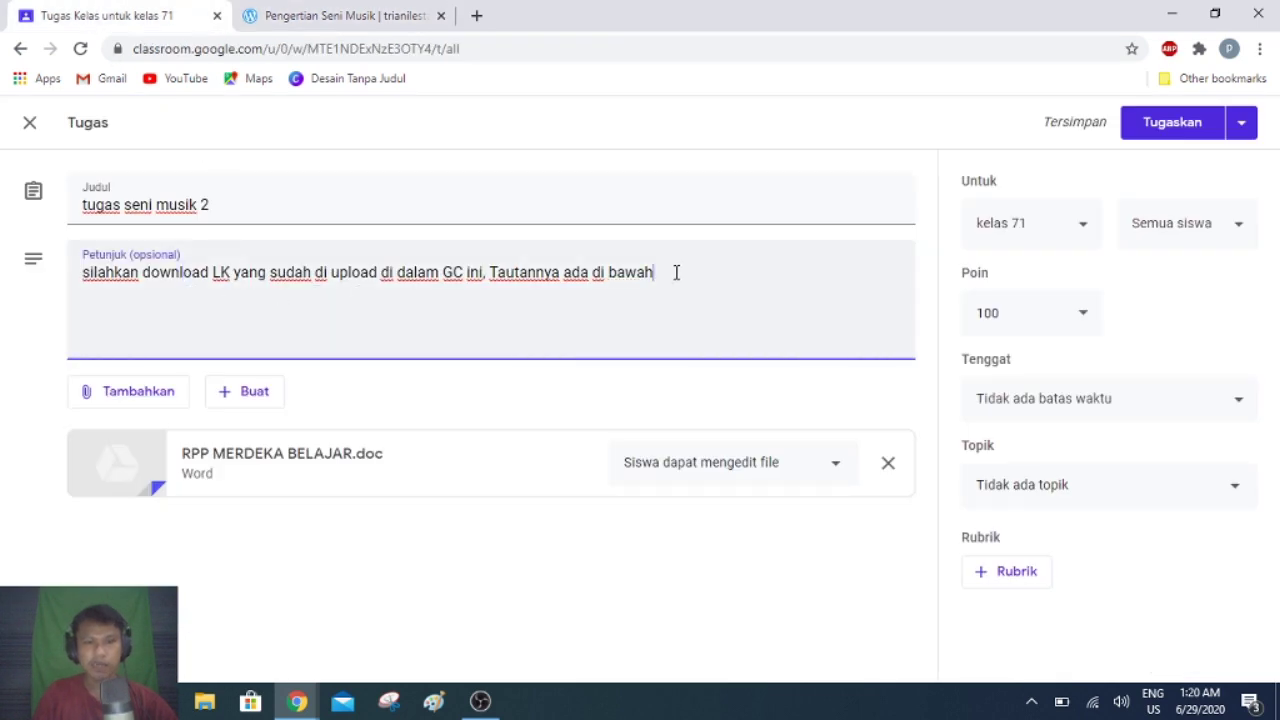
Go back to the article, copy the "PENGERTIAN SENI MUSIK" heading and its three paragraphs again, and return to the assignment.
{"action": "left_click", "coordinate": [346, 18]}
{"action": "right_click", "coordinate": [503, 313]}
{"action": "left_click", "coordinate": [522, 334]}
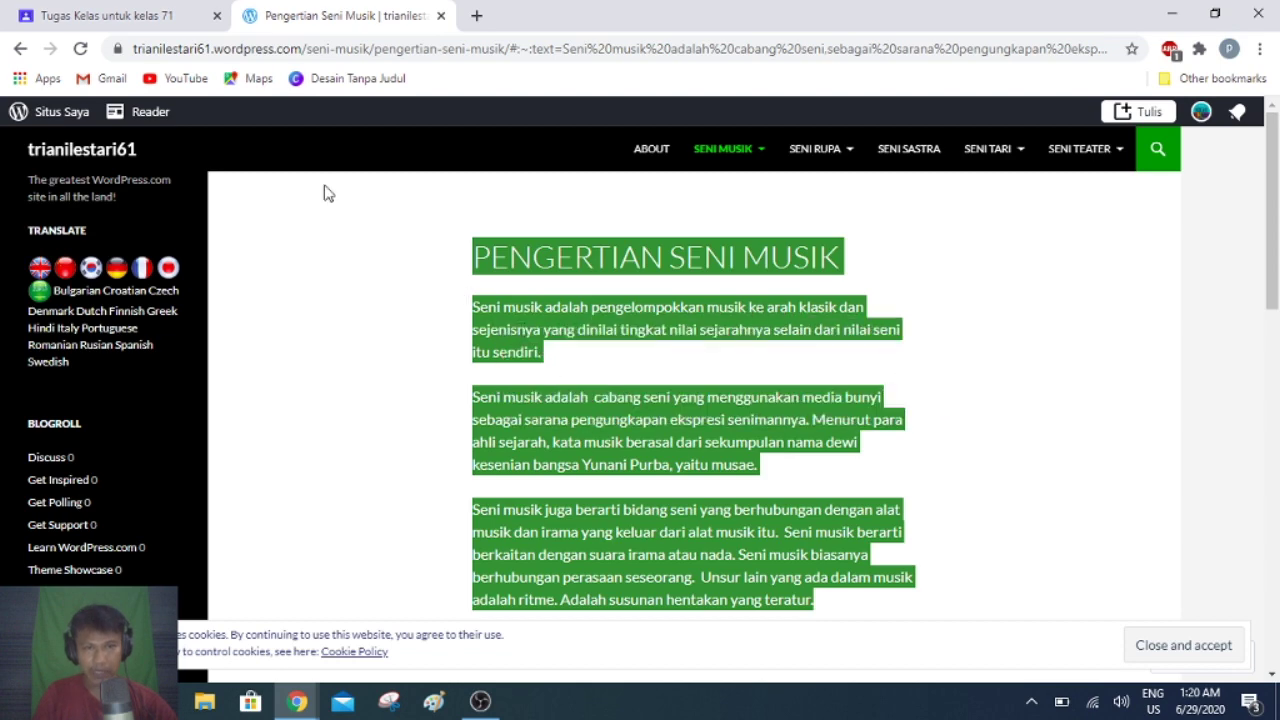
{"action": "left_click", "coordinate": [457, 260]}
{"action": "left_click_drag", "start_coordinate": [473, 258], "coordinate": [837, 640]}
{"action": "left_click", "coordinate": [629, 441]}
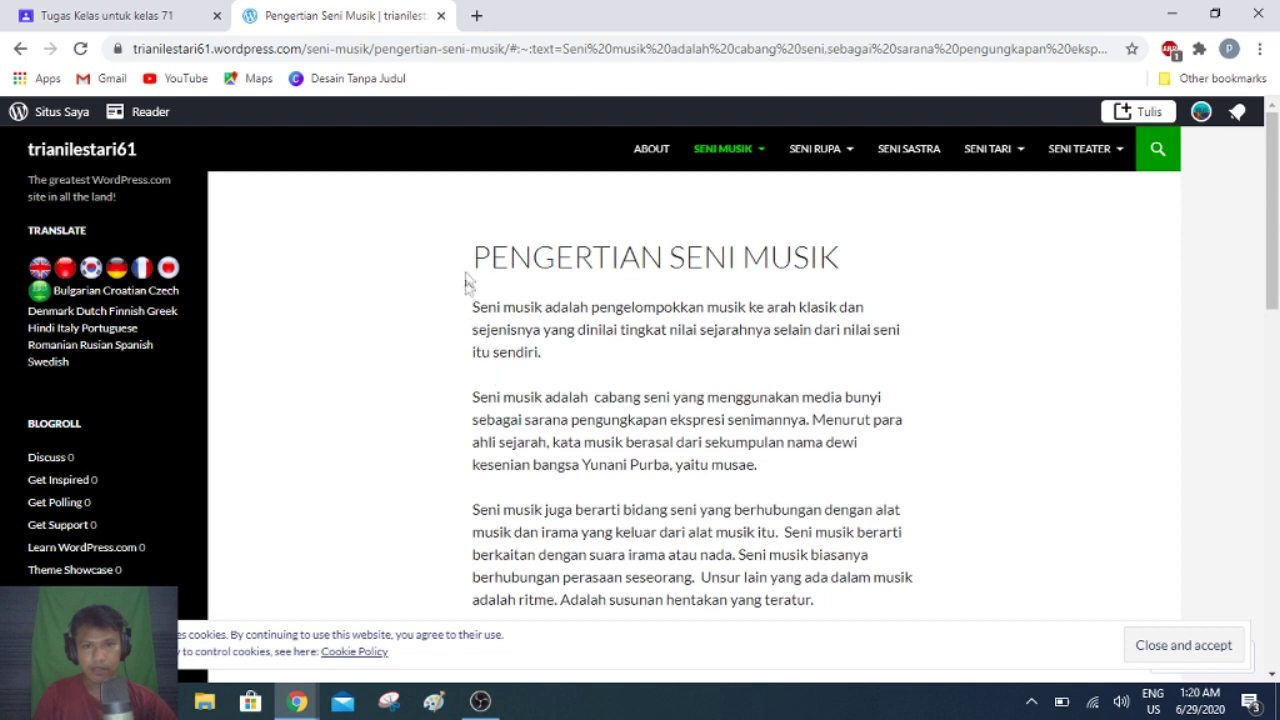
{"action": "left_click_drag", "start_coordinate": [473, 257], "coordinate": [840, 614]}
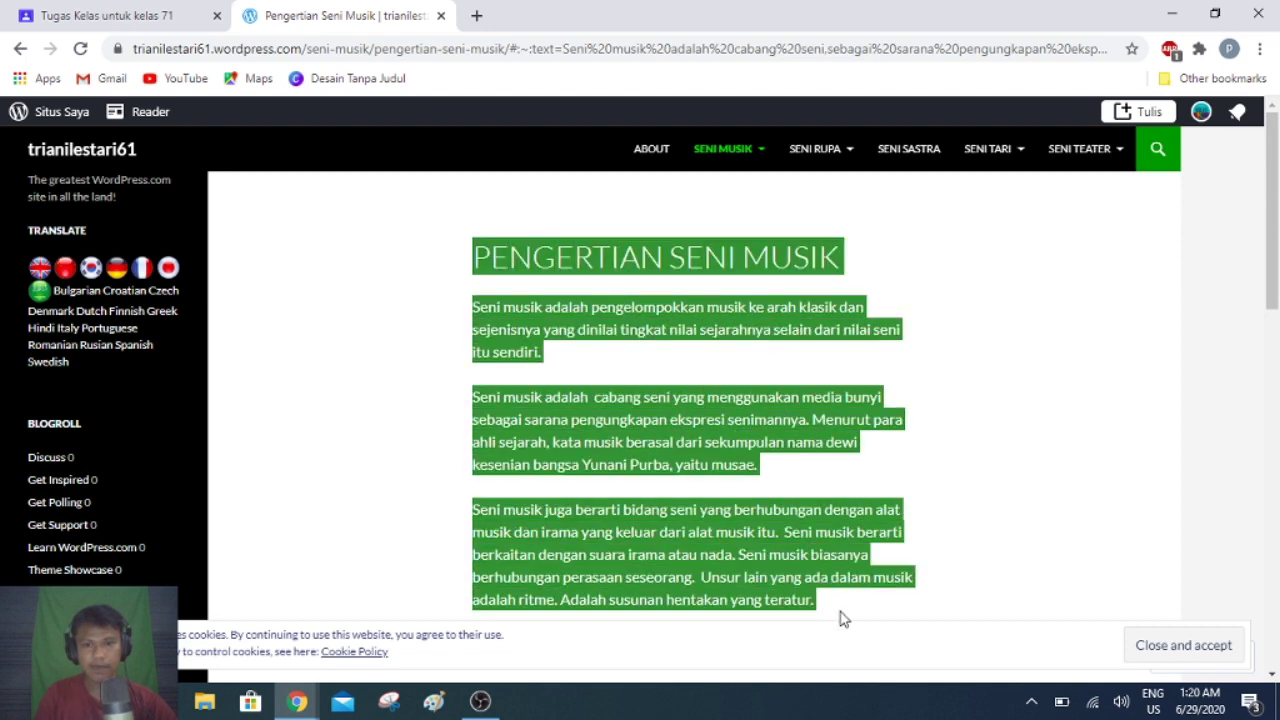
{"action": "right_click", "coordinate": [657, 437]}
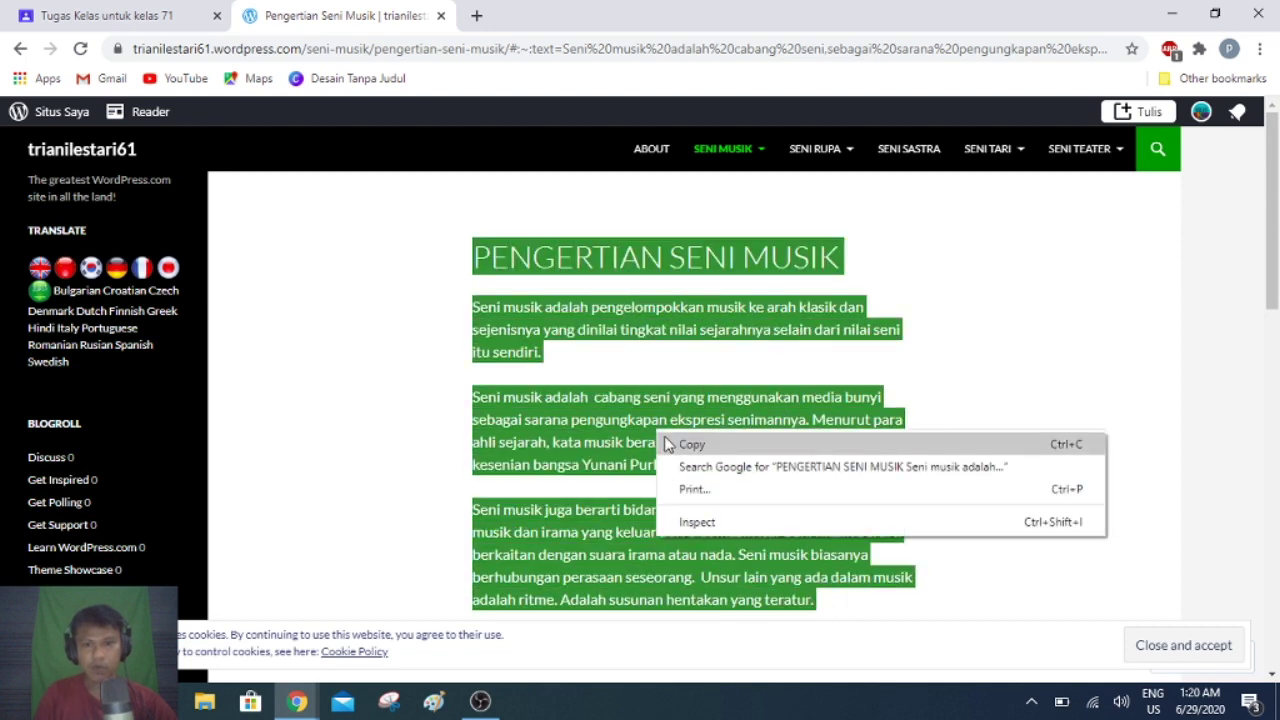
{"action": "left_click", "coordinate": [668, 444]}
{"action": "left_click", "coordinate": [125, 16]}
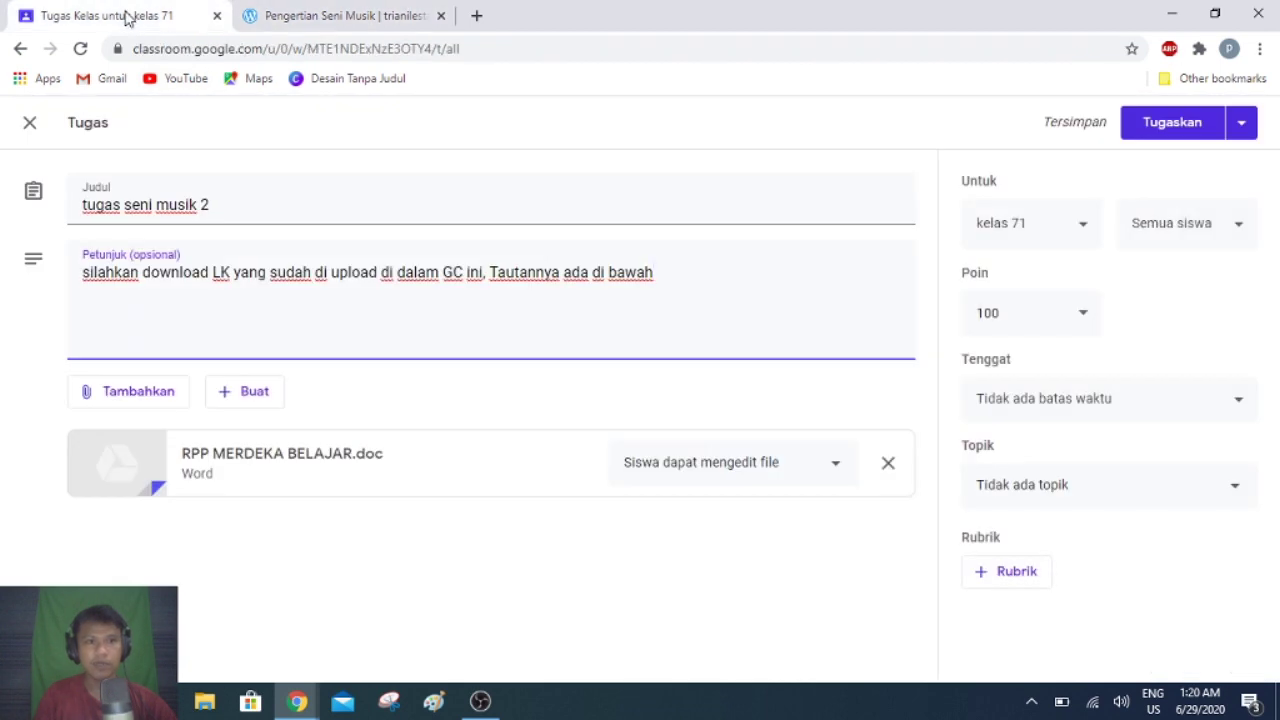
{"action": "left_click", "coordinate": [340, 16]}
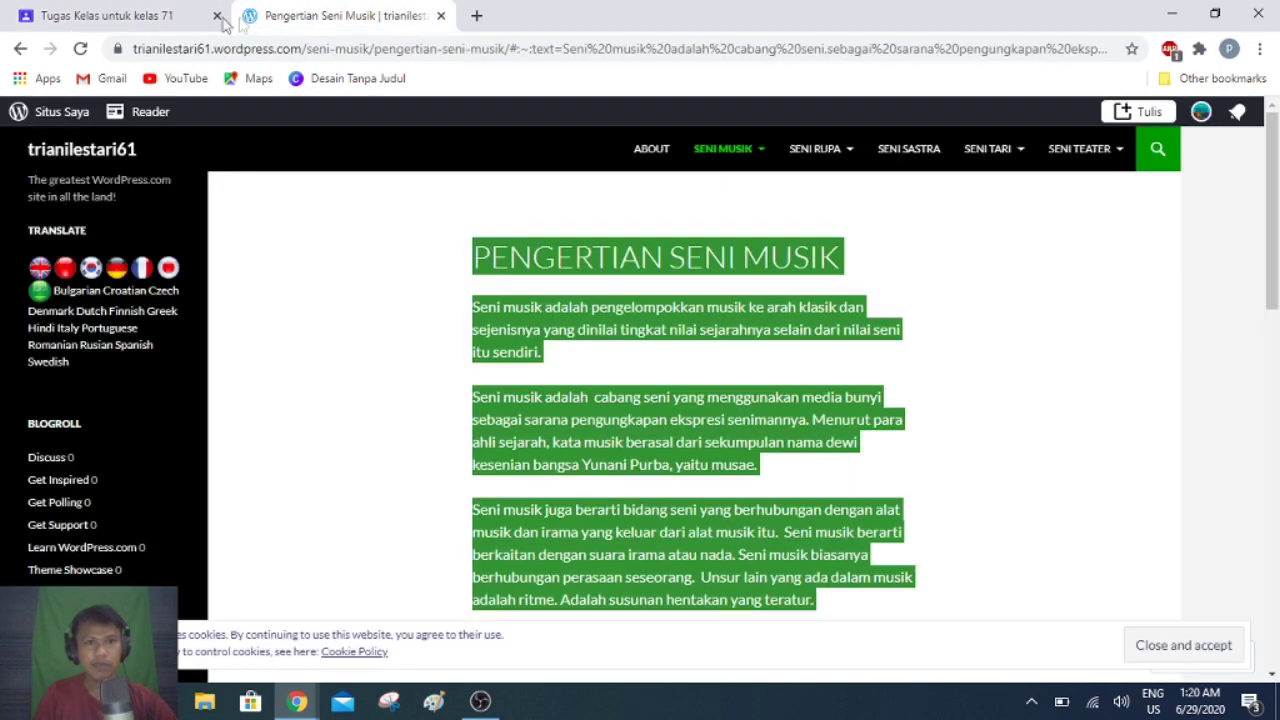
{"action": "left_click", "coordinate": [93, 16]}
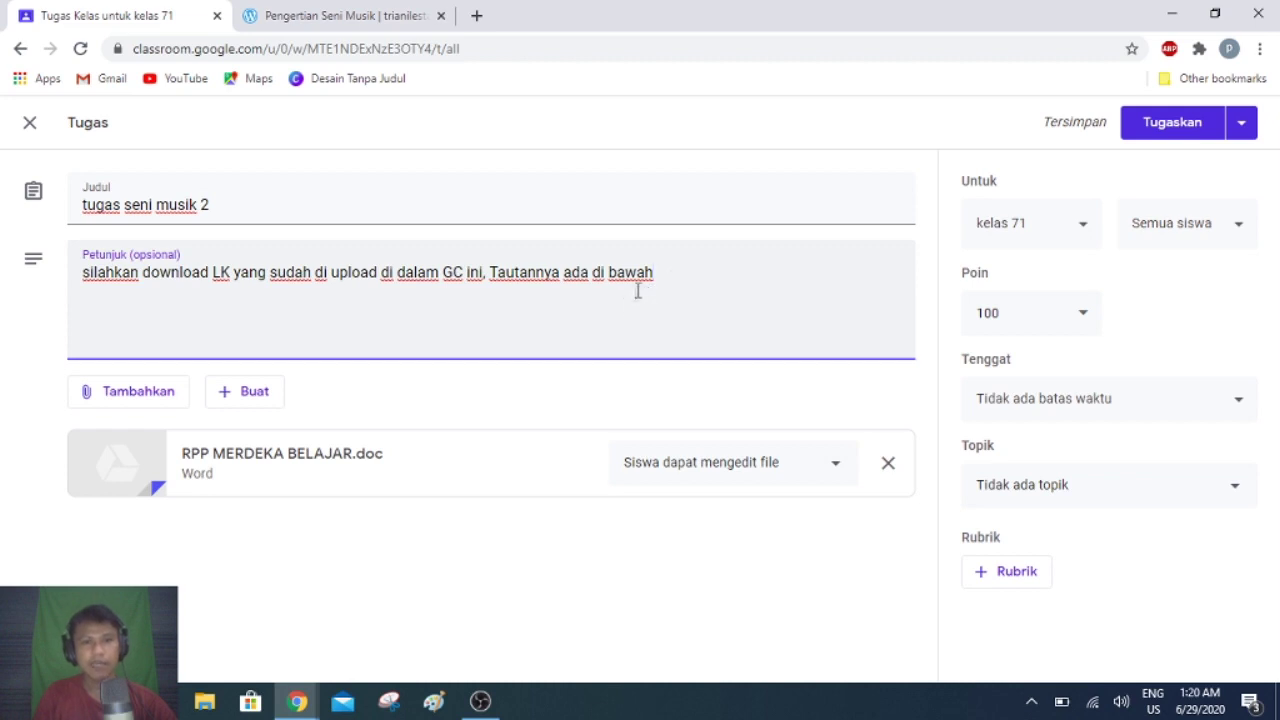
Add the heading "Materi" after a blank line in the instructions, paste the copied article text beneath it, and review the result.
{"action": "key", "text": "Return"}
{"action": "type", "text": "Materi"}
{"action": "key", "text": "Return"}
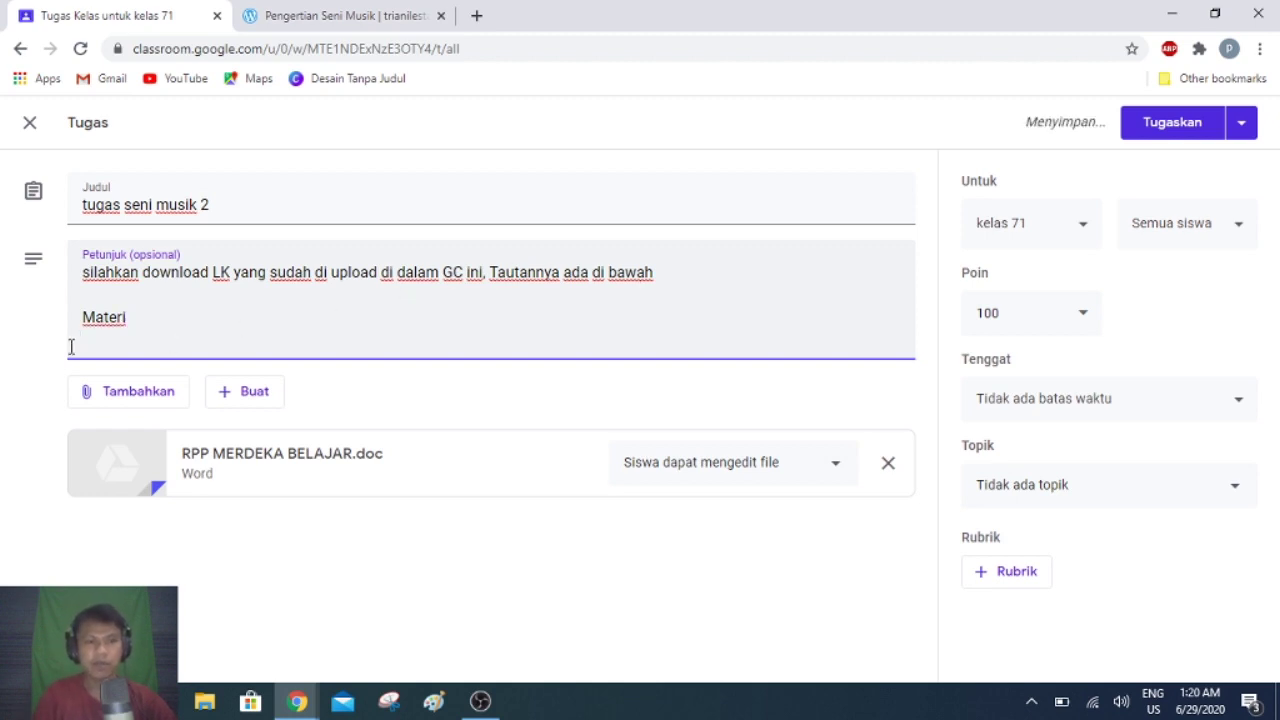
{"action": "right_click", "coordinate": [102, 340]}
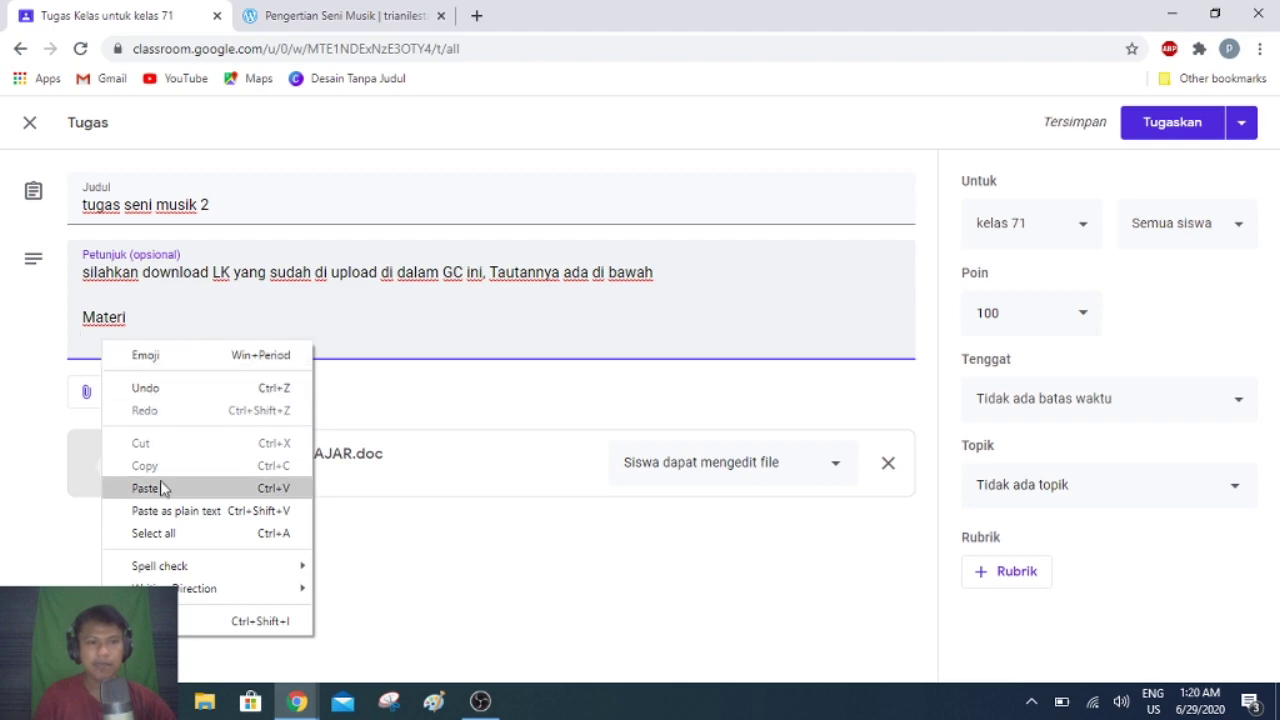
{"action": "left_click", "coordinate": [160, 486]}
{"action": "scroll", "coordinate": [207, 437], "scroll_direction": "down", "scroll_amount": 1}
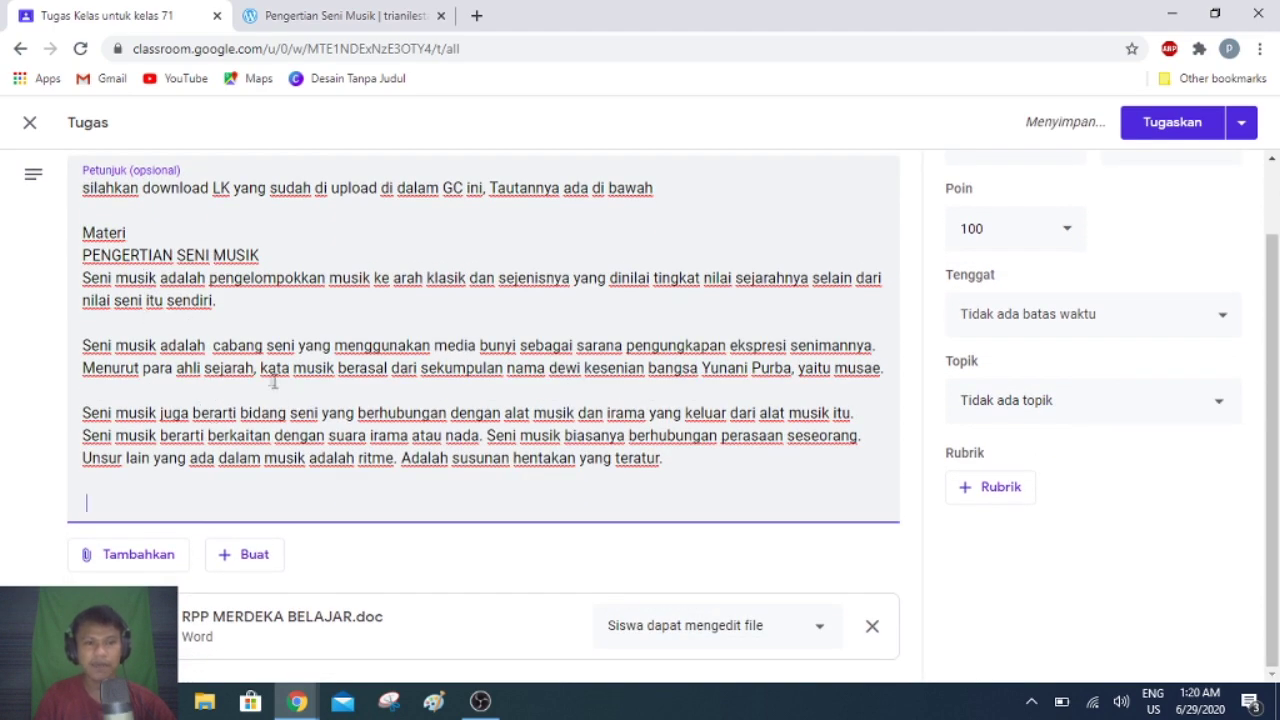
{"action": "left_click_drag", "start_coordinate": [126, 233], "coordinate": [80, 233]}
{"action": "left_click", "coordinate": [120, 252]}
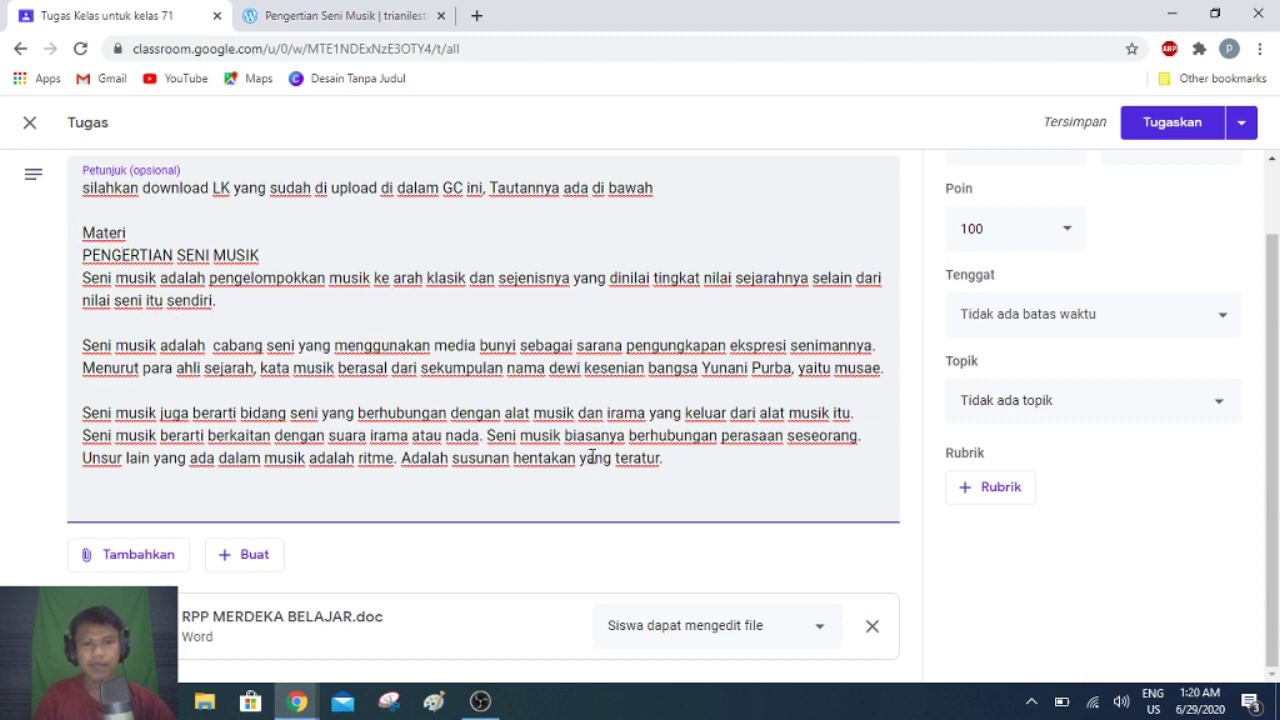
{"action": "scroll", "coordinate": [281, 391], "scroll_direction": "up", "scroll_amount": 1}
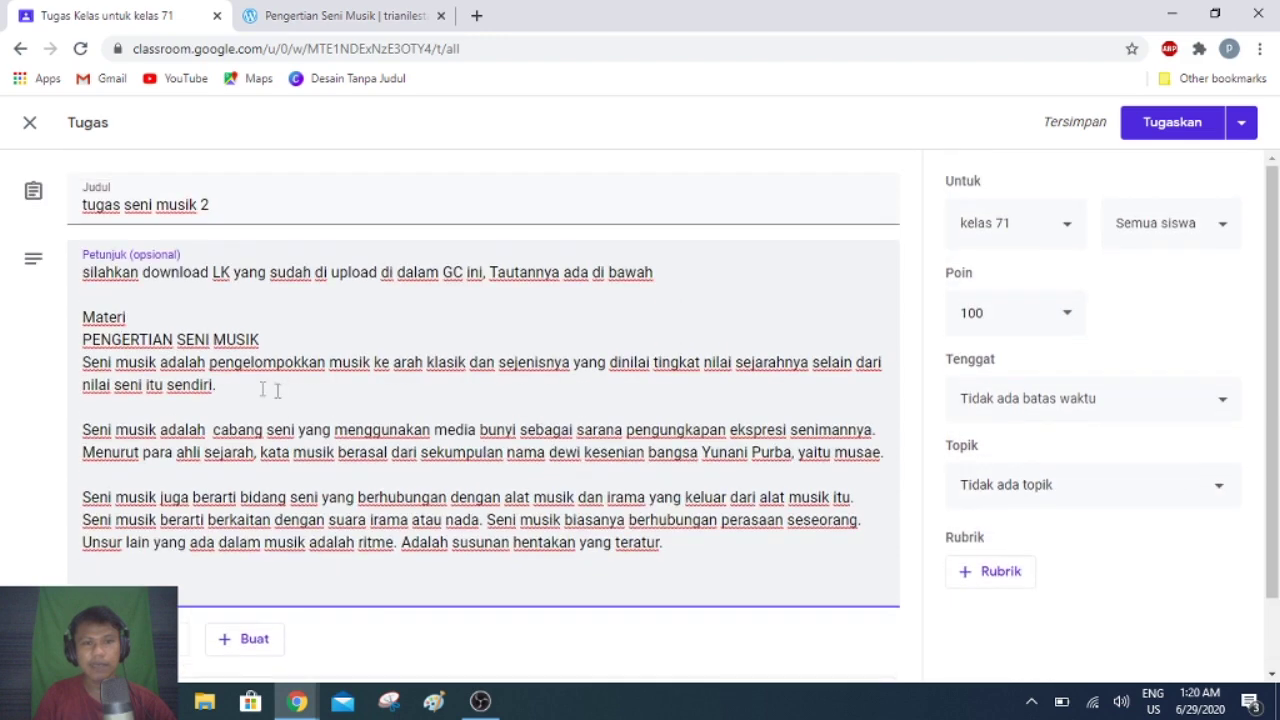